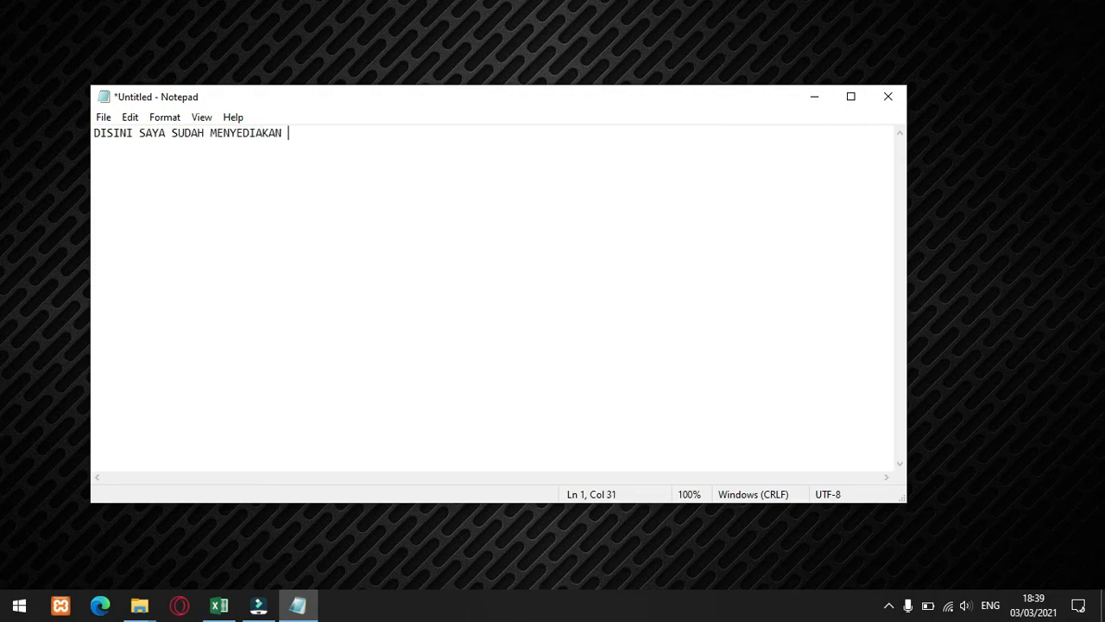
Step: Complete the note's first line with "DATA YANG AKAN DIGUNAKAN UNTUK LATIHAN" and add a second line "MARI KITA LIHAT"
type("DATA YANG AKAN DIGUKANA")
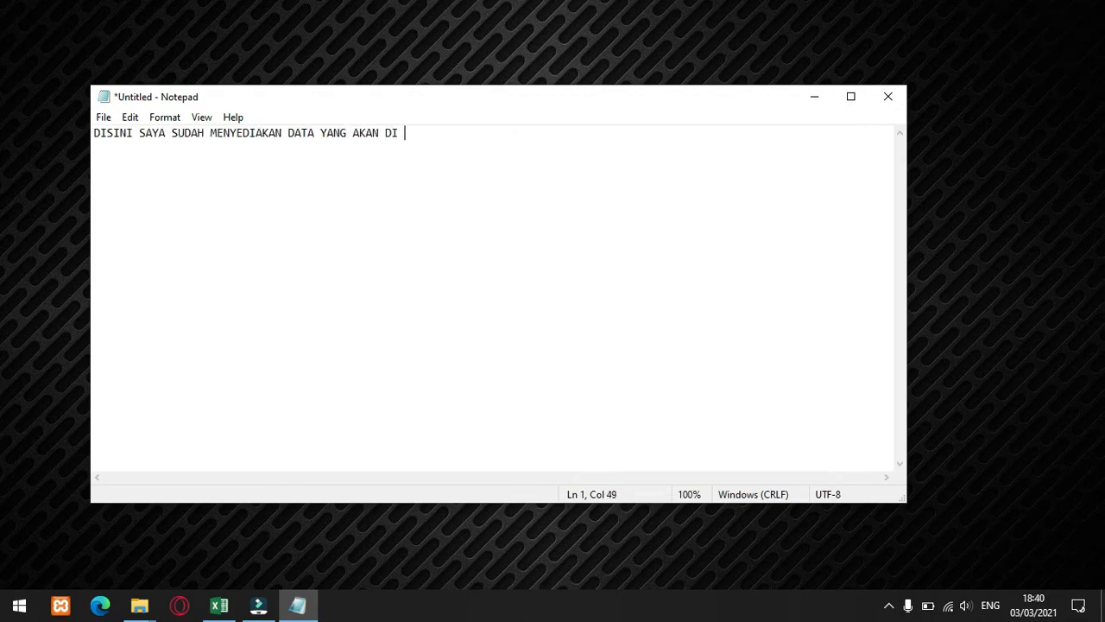
key("BackSpace")
key("BackSpace")
key("BackSpace")
key("BackSpace")
type("NAKAN UNTUK LATIHAN ")
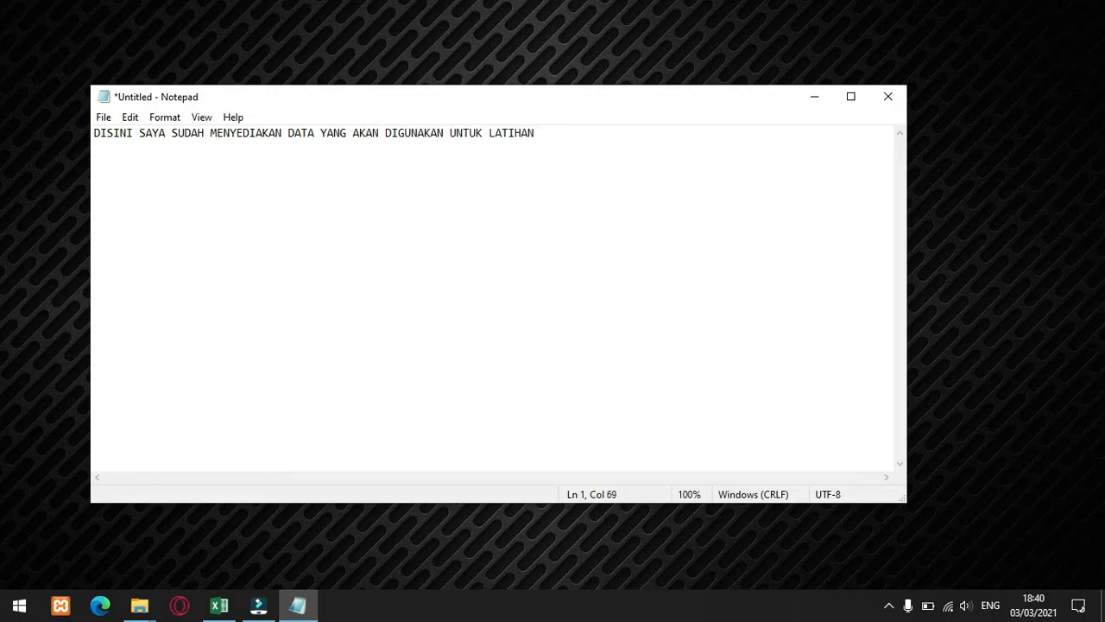
type("MARI KITA LIHAT")
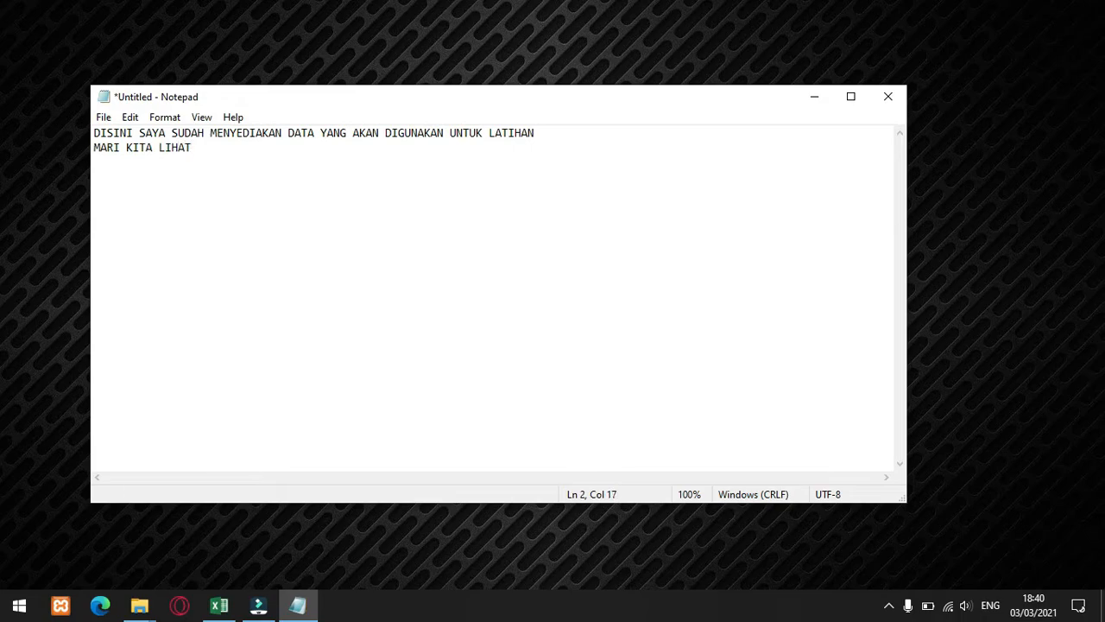
Step: Switch to the Excel workbook and look over the titles of the VLOOKUP source table and the yellow table
left_click(219, 605)
left_click(582, 295)
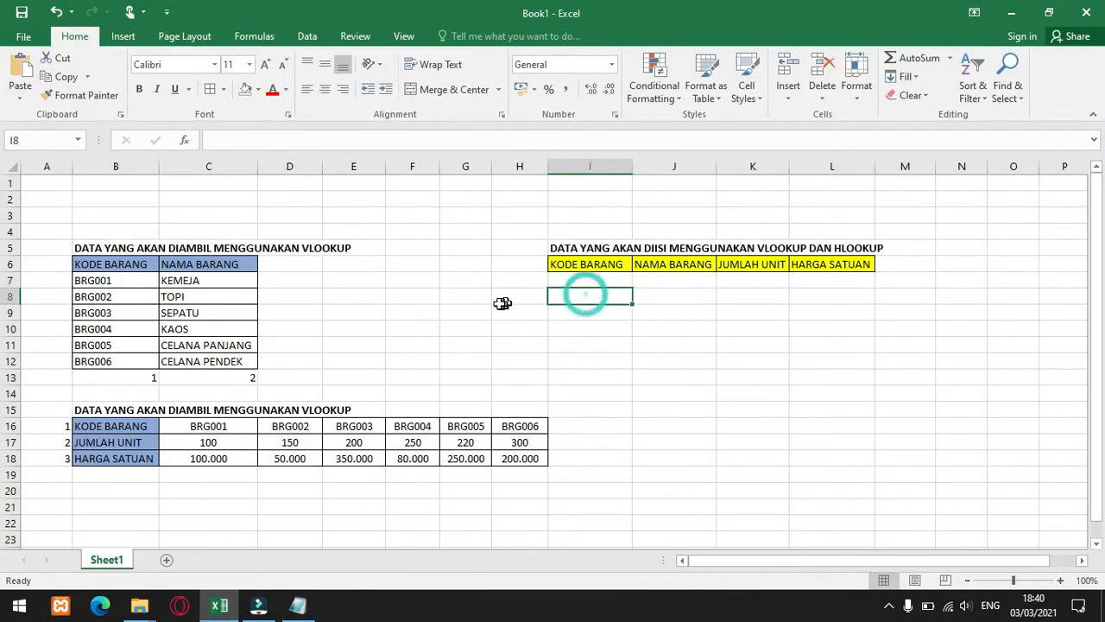
left_click(124, 250)
left_click(577, 247)
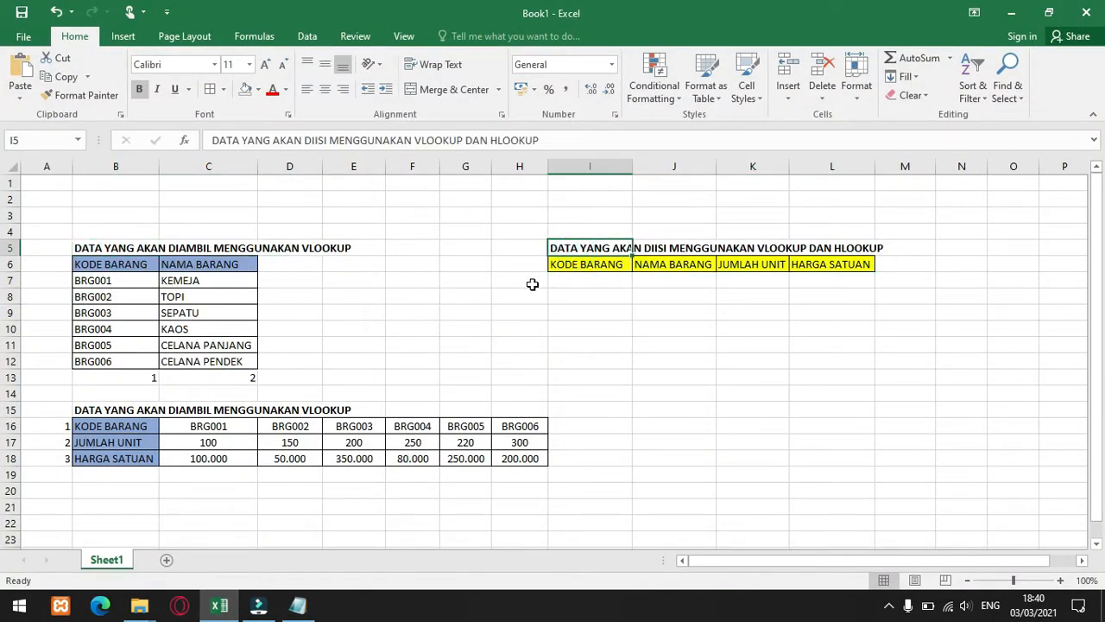
Step: Switch to Notepad, move its window off the Excel table titles, and replace the note with "ADA 2 CONTOH TABEL YAITU VERTIKAL DAN HORISONTAL"
left_click(297, 605)
left_click_drag(520, 97, 738, 308)
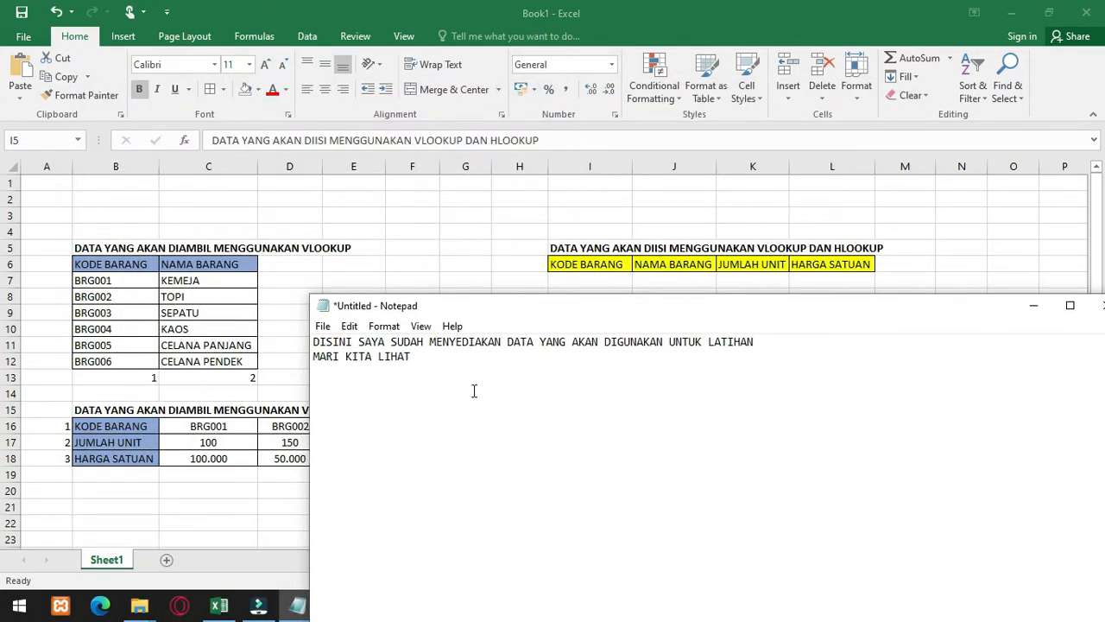
key("ctrl+a")
key("Delete")
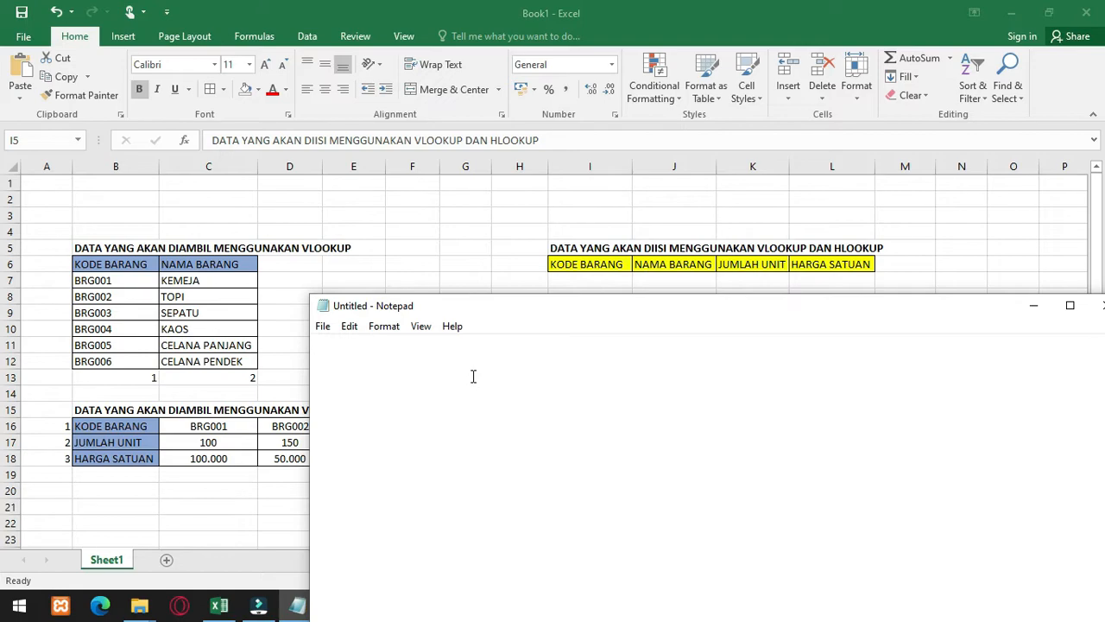
type("ADA 2 CONTO")
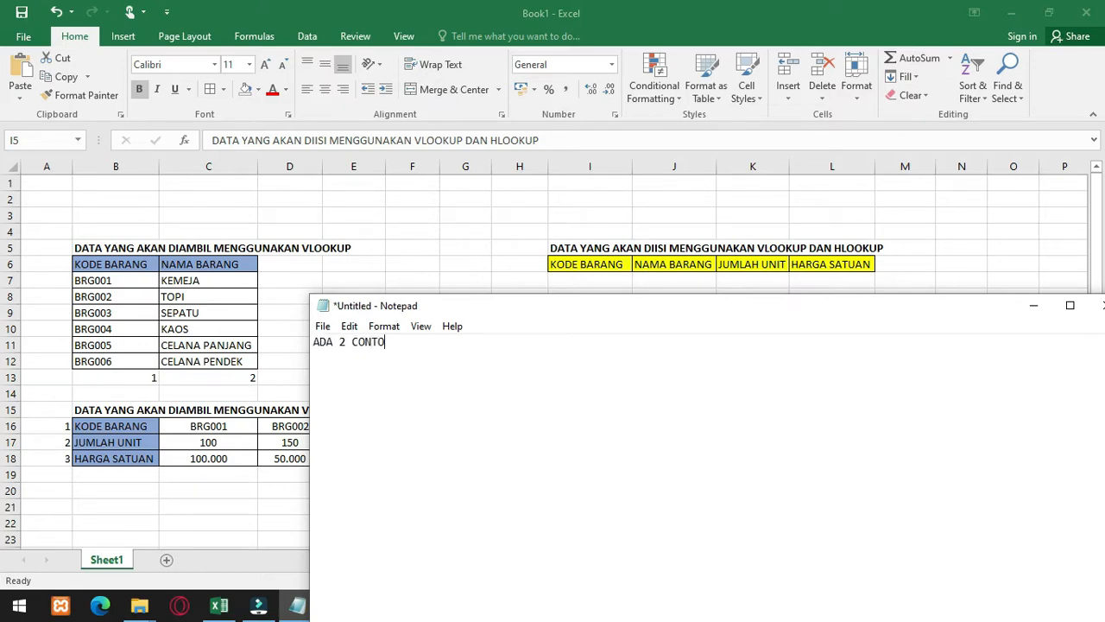
type("H TABEL YAITU VERTIKAL DAN HORISONTAL")
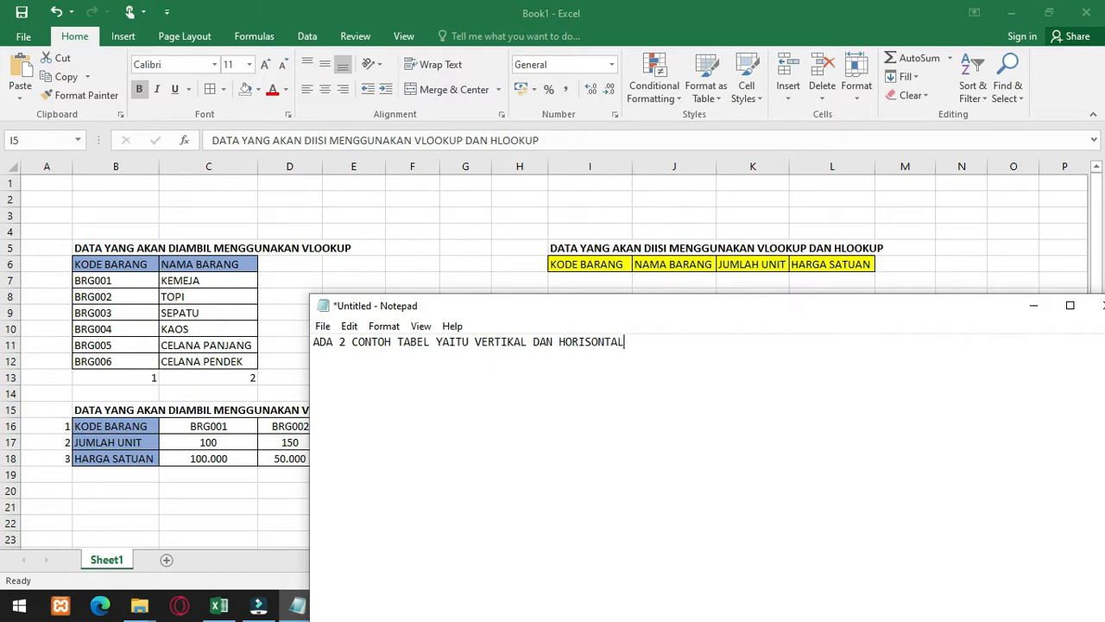
Step: Add a second note line reading "DIMANA TABEL TERSEBUT BERISIKAN DATA YANG AKAN KITA AMBIL DENGAN RUMUS VLOOKUP DAN HLOOKUP"
key("Return")
type("DIMANA TABEL TER")
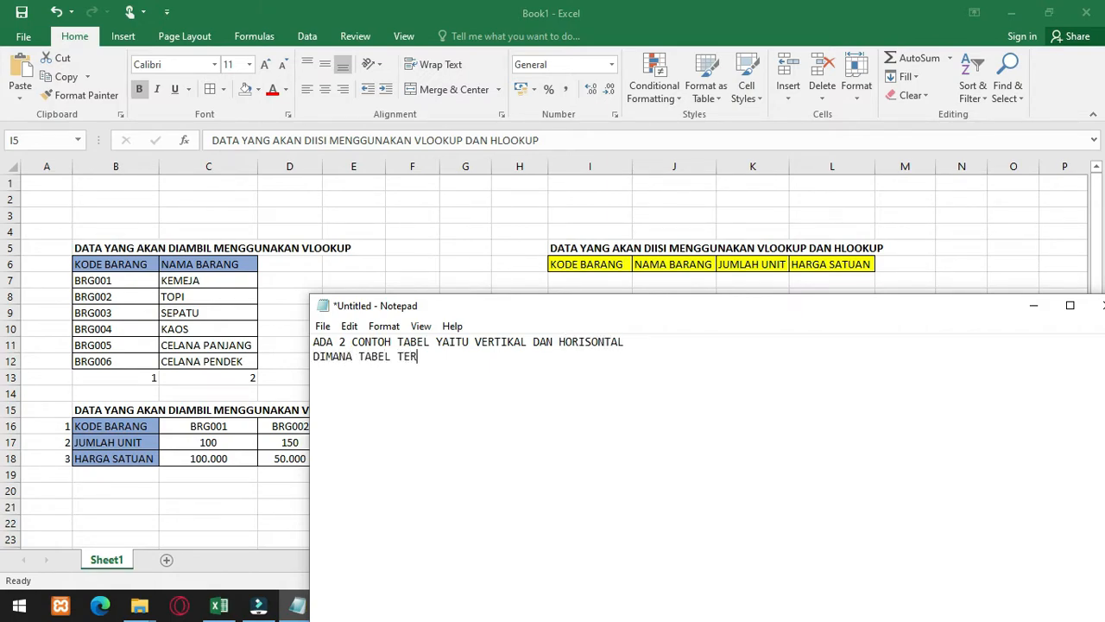
type("SEBUT BERISIKAN DATA YANG AKAN K")
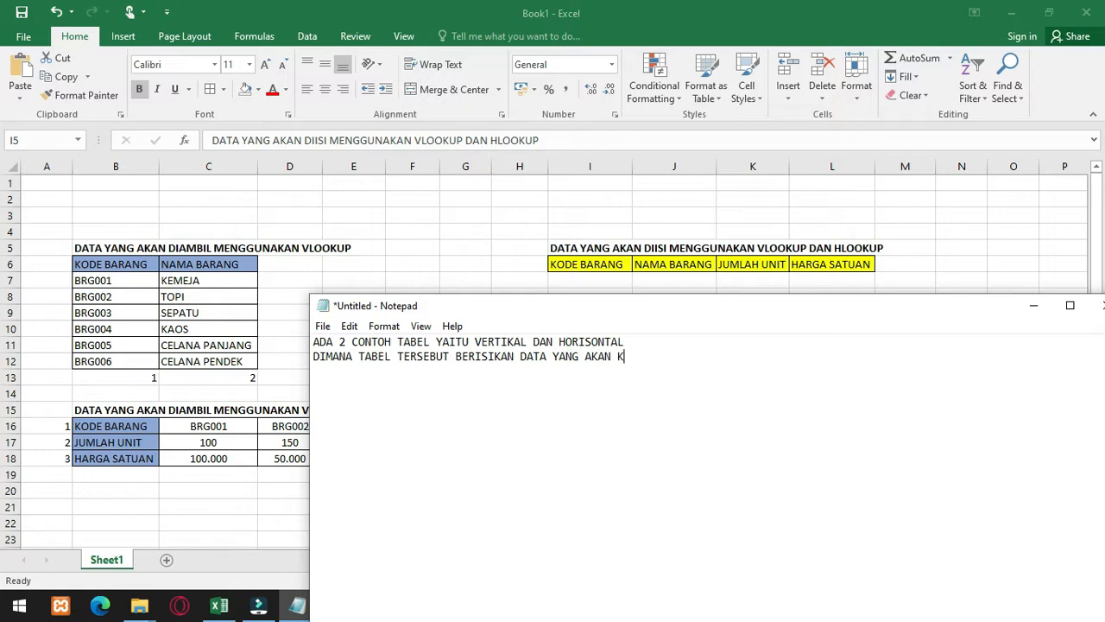
type("ITA AMBIL DENGAN RUMUS V L")
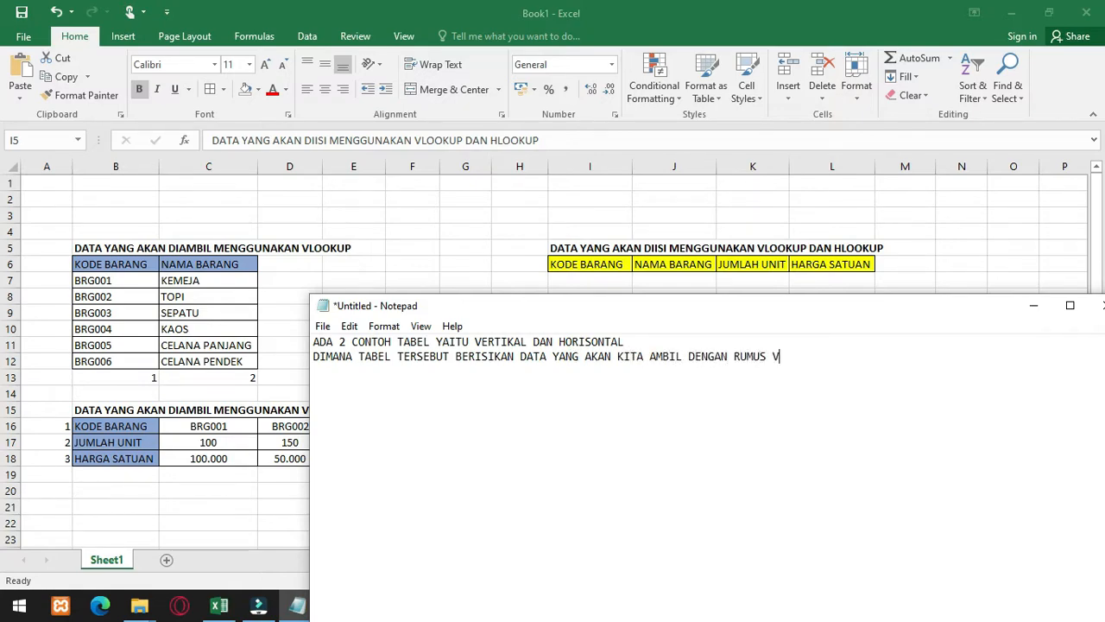
key("BackSpace")
key("BackSpace")
type("LOOKUP DAN HLOOKUP")
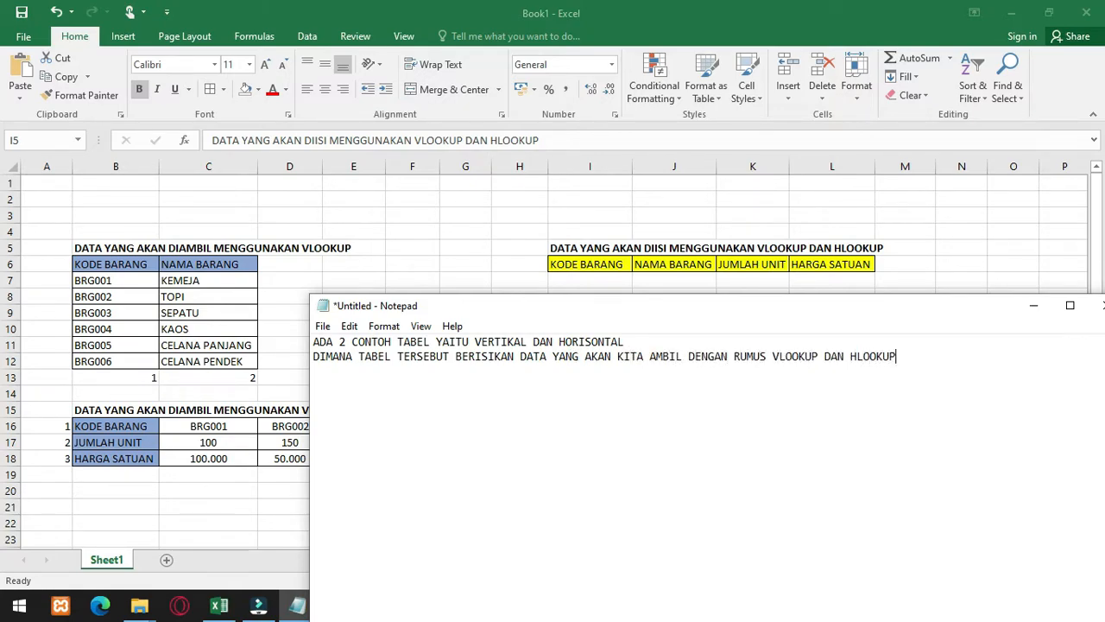
Step: Switch to Excel and highlight the vertical item-name table, followed by the horizontal unit and price table in B16:H18
left_click(222, 302)
left_click_drag(95, 250, 233, 361)
left_click(198, 350)
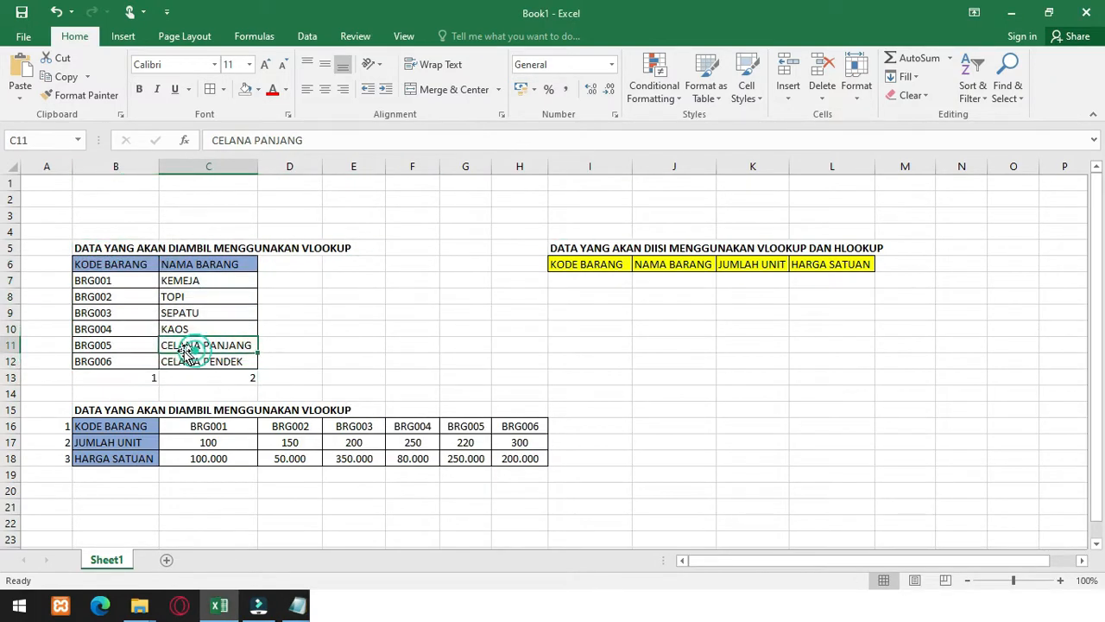
left_click_drag(110, 425, 526, 454)
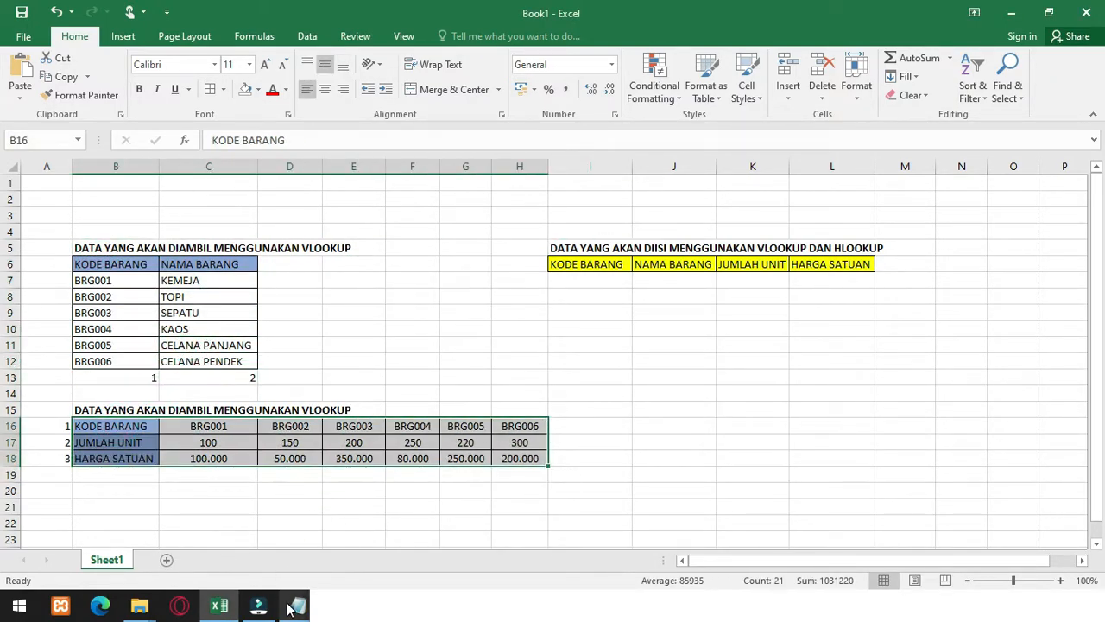
Step: In Notepad, replace the note with "DAN ADA JUGA SATU TABEL YANG AKAN KITA GUNAKAN UNTUK MENGAMBIL DATA DARI TABEL YANG SUDAH DI SEDIAKAN TADI"
left_click(297, 605)
key("ctrl+a")
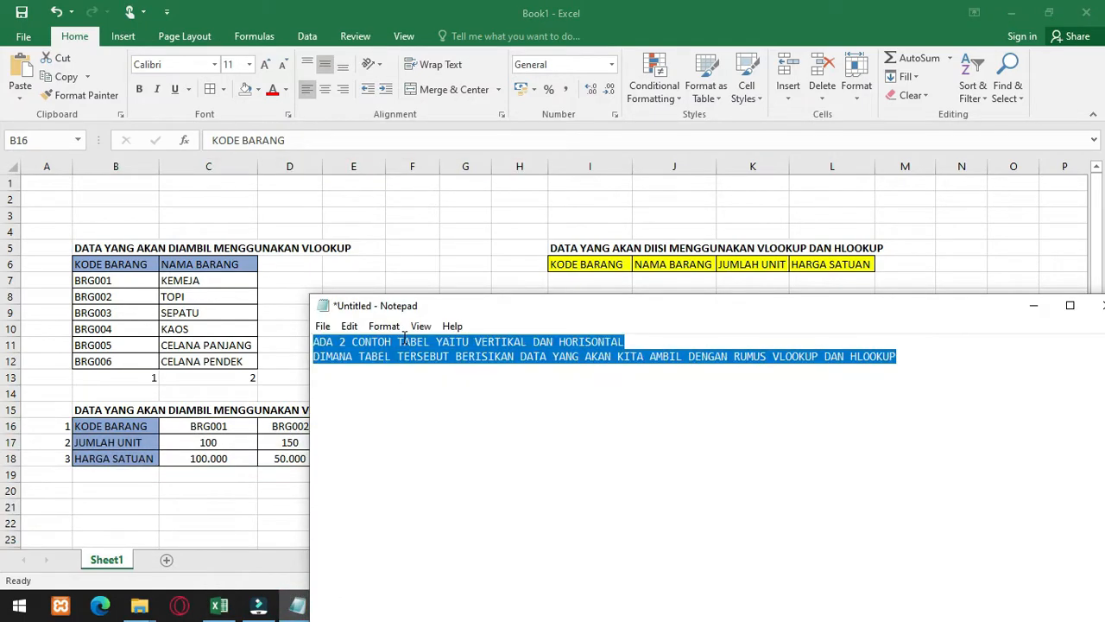
type("DAN ADA")
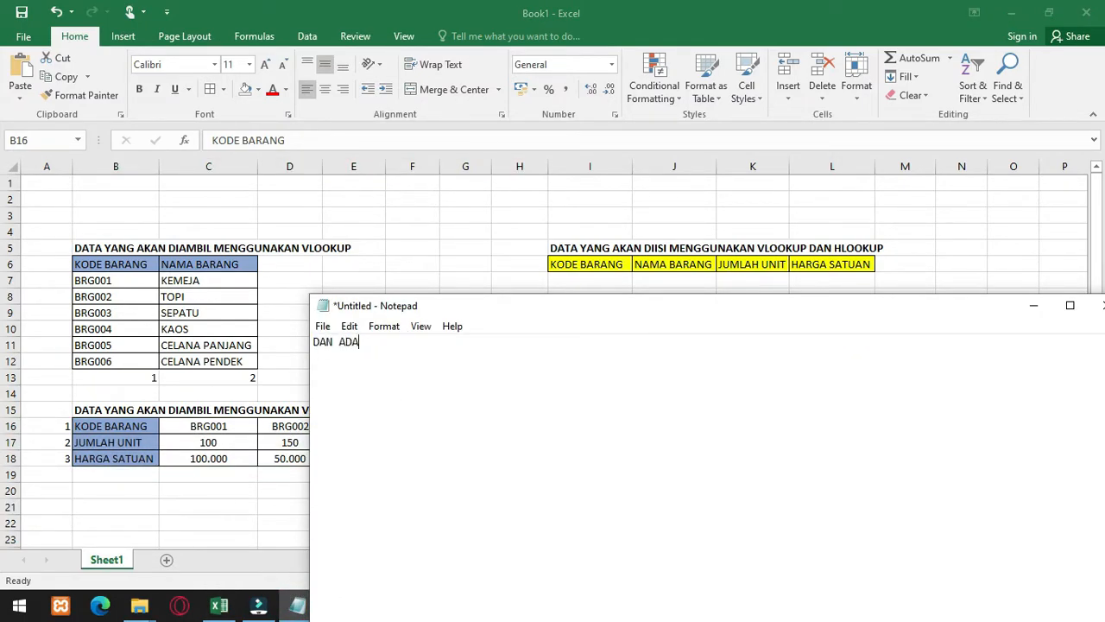
type(" JUGA SATU TABEL YANG AK")
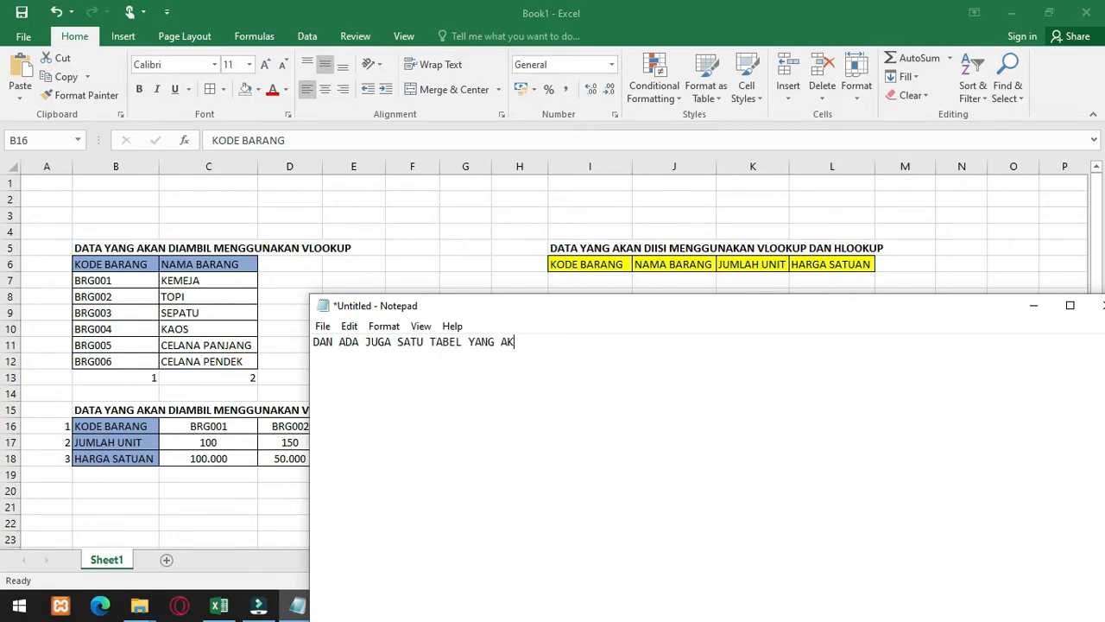
type("AN KITA GUNAKAN UNTUK MENGAMBIL")
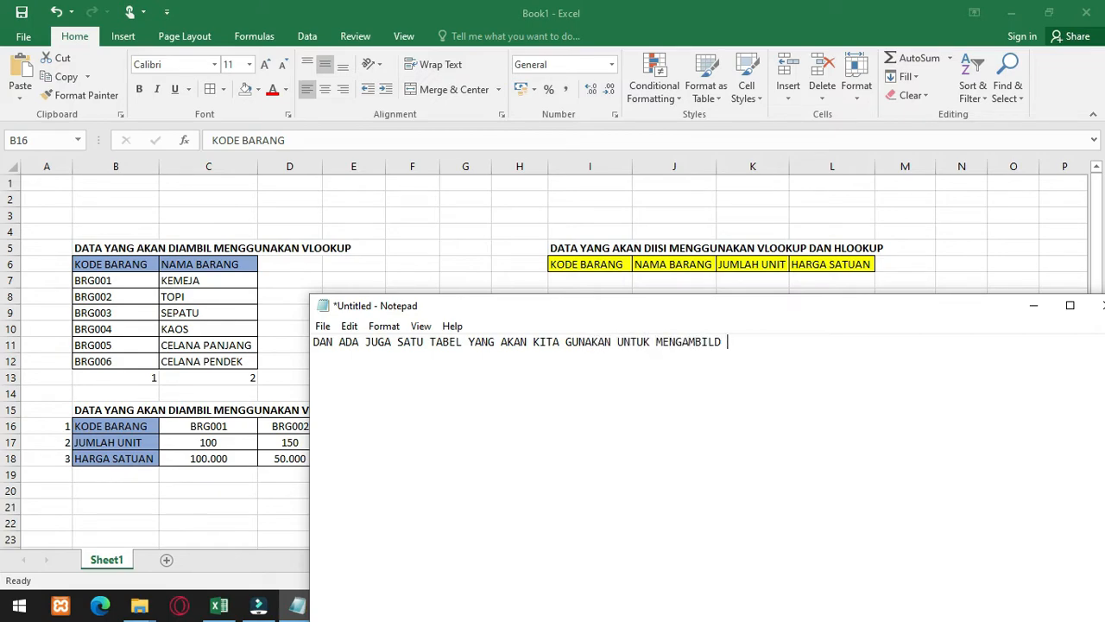
type(" DAYA DARI TABEL YA")
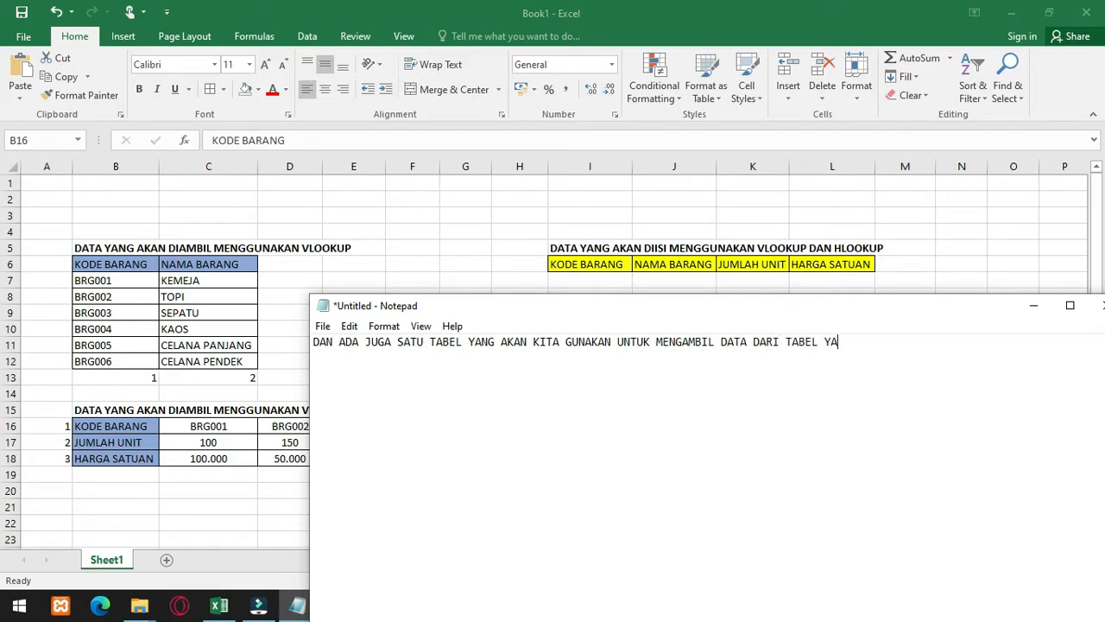
type("NG SUDAH DI SEDIAKAN TADI")
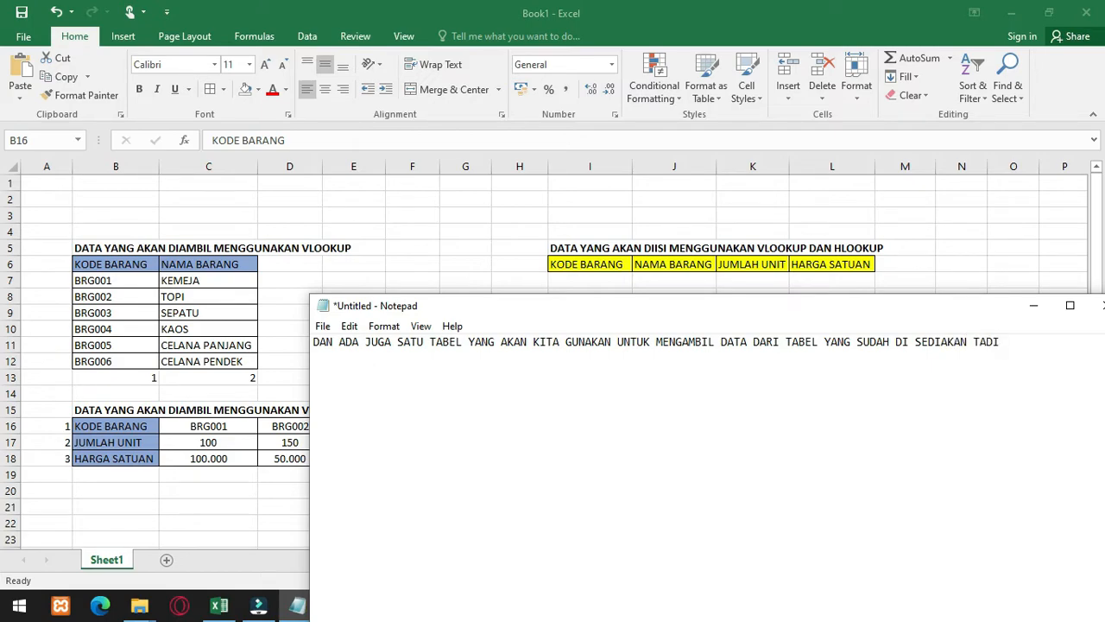
Step: Switch to Excel, highlight the yellow-headed table, and select the first cell under KODE BARANG, I7
key("alt+Tab")
left_click_drag(580, 265, 857, 284)
left_click(604, 339)
left_click(592, 284)
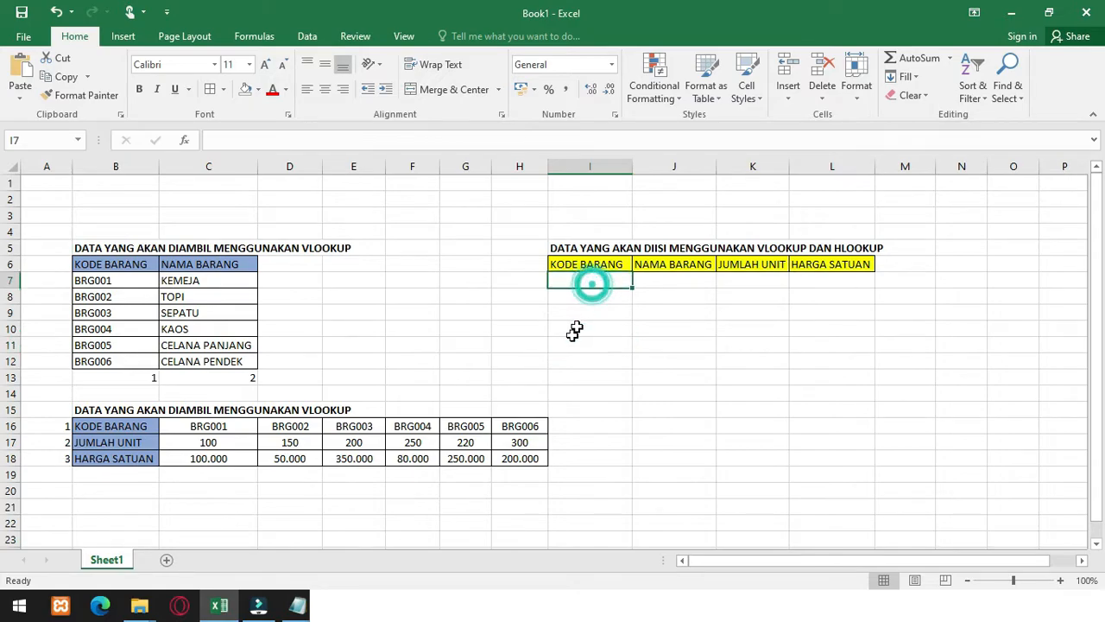
Step: In Notepad, replace the note with "PADA TABEL BER WARNA KUNING KITA AKAN GUNAKAN KODE BARANG SEBAGAI DATA YANG AKAN KITA CARI DENGAN CARA KITA KETIKKAN"
left_click(304, 601)
key("ctrl+a")
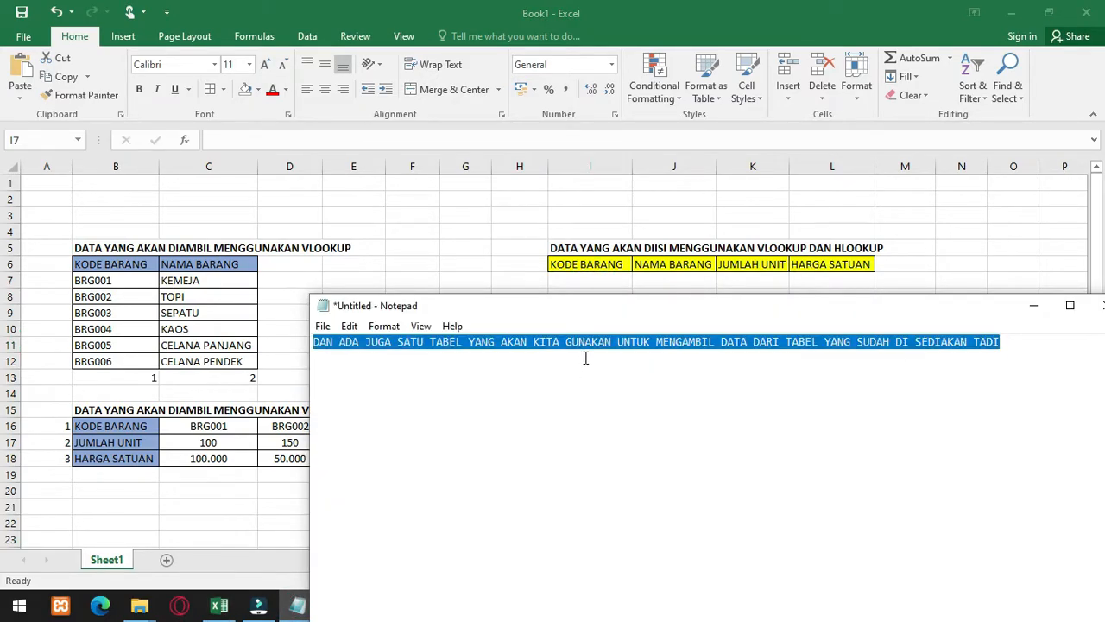
type("PADA TABEL BER WARNA KUNING")
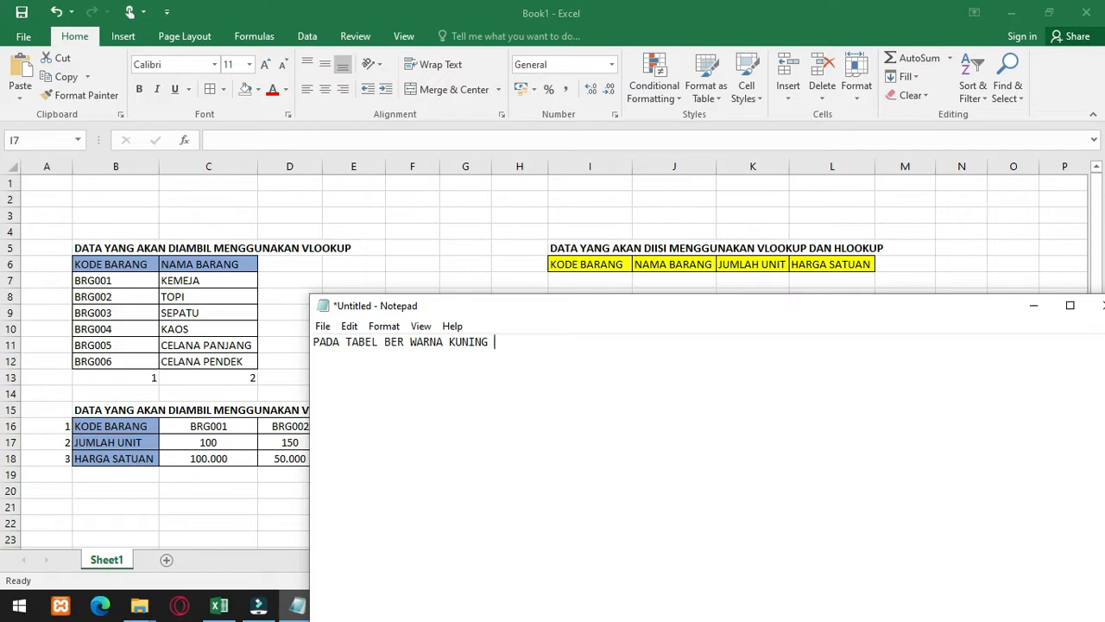
type(" KITA AKAN GUNAKAN ")
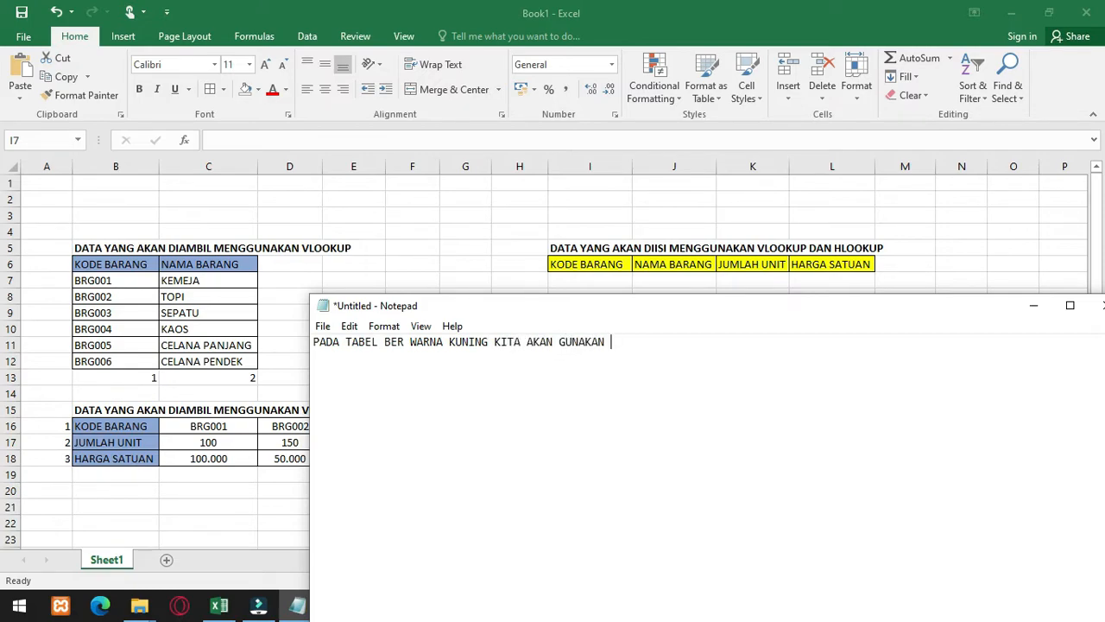
type("KODE BARANG SEBAGAI DATA YANG AKAN KITA CARA")
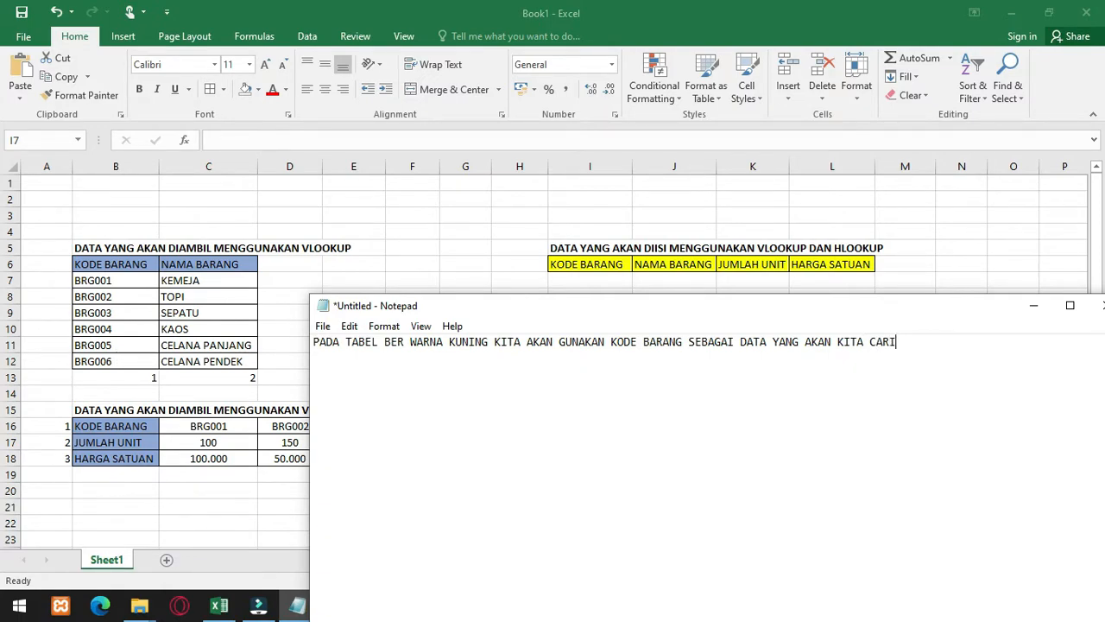
type("ENGAN CARA KITA KET")
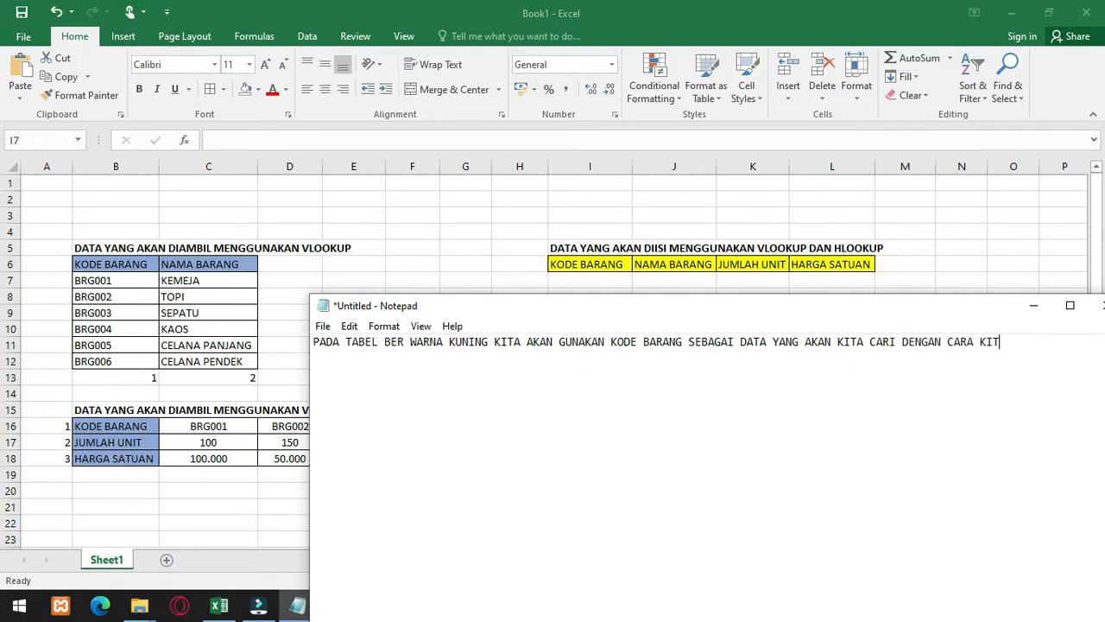
type("IKKAN")
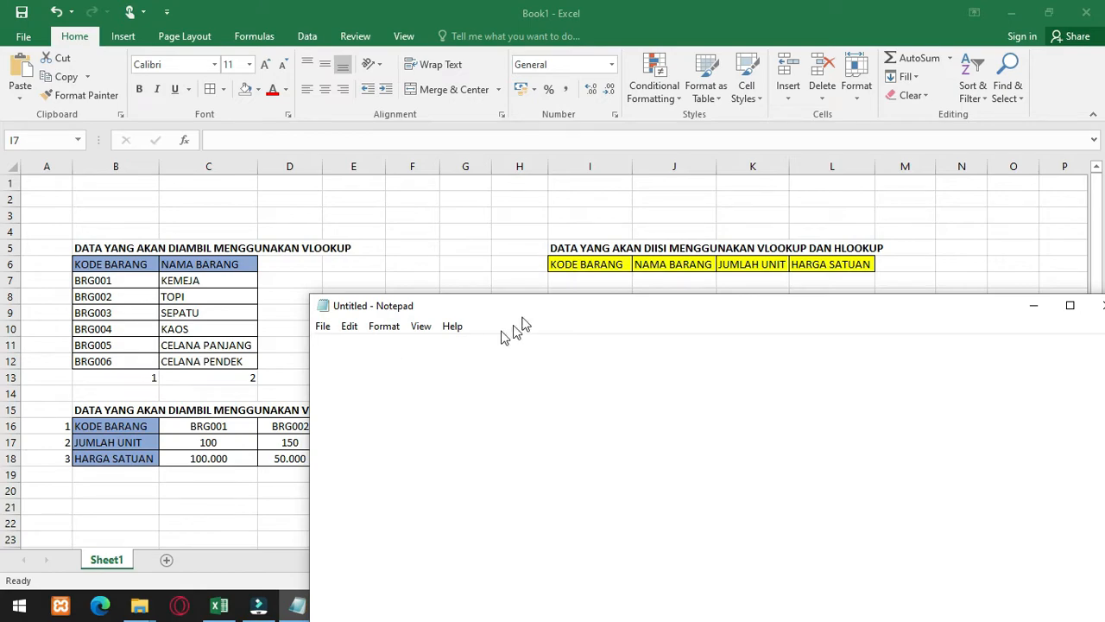
Step: Switch to Excel and enter "DATA YANG DICARI" in cell I7 under the yellow KODE BARANG header
left_click(592, 279)
type("DATA YANG DICARI")
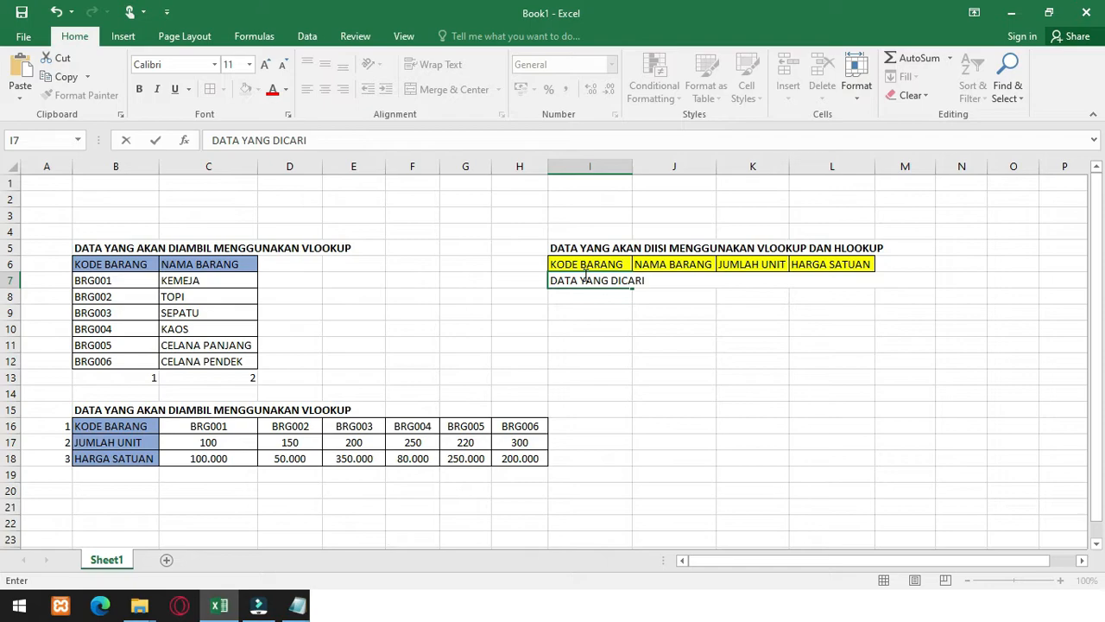
left_click(609, 326)
Step: Switch to Notepad and write the note "PADA KOLOM NAMA BARANG KITA GUNAKAN RUMUS VLOOKUP"
left_click(297, 605)
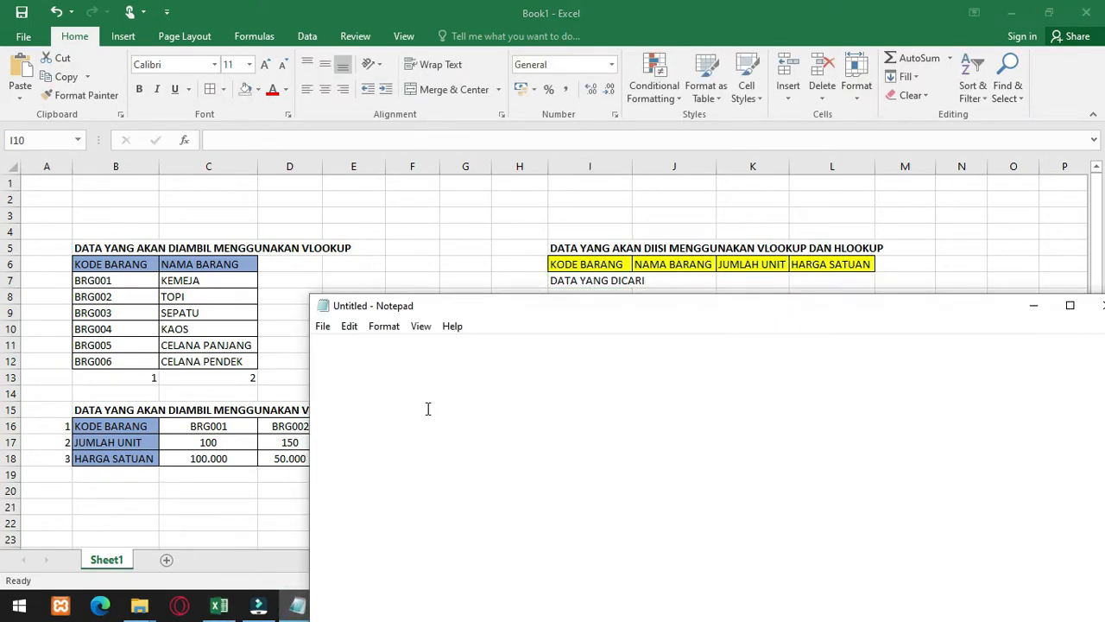
type("PADA KOLOM NAMA BARANG K")
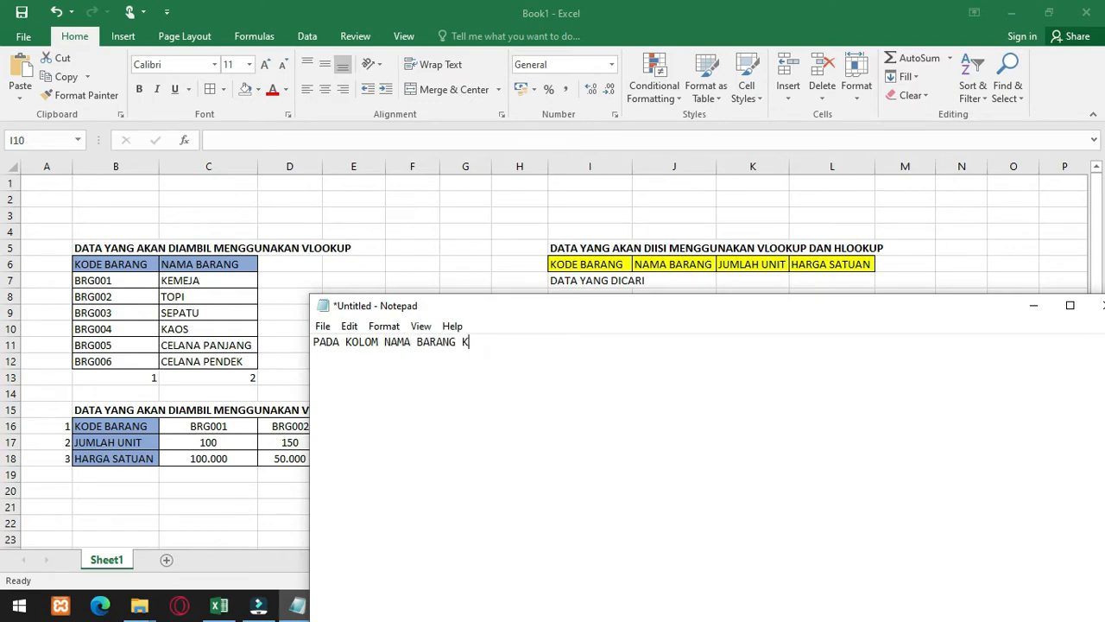
type("ITA GUNAKAN RU")
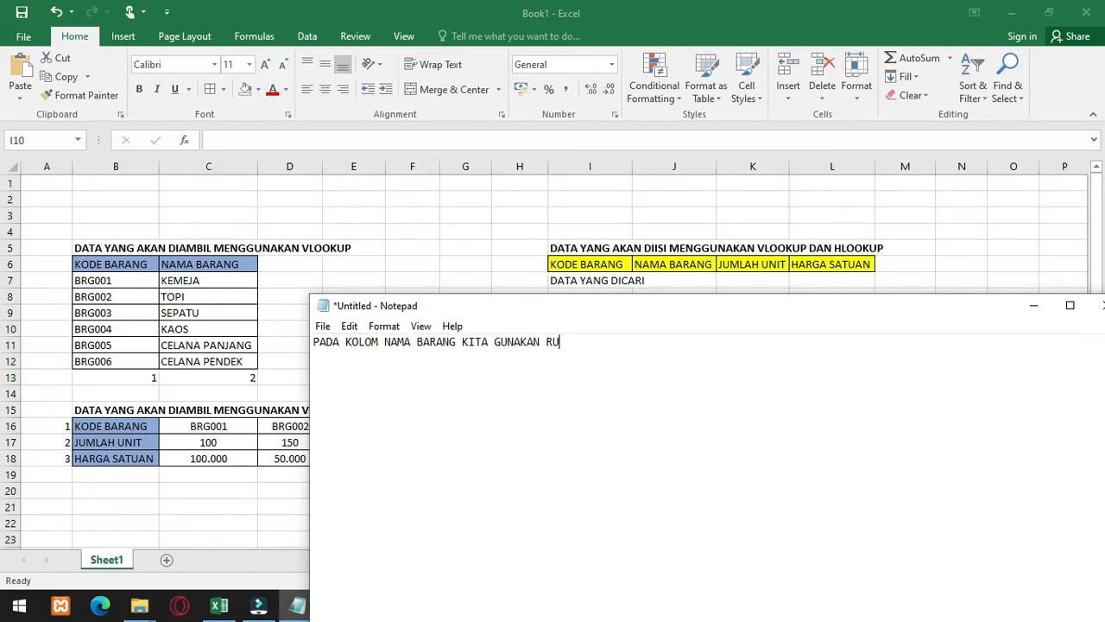
type("MUS VLOOKUP")
Step: Enter "RUMUS V LOOKUP" in Excel cell J7 under the yellow NAMA BARANG header, and return to Notepad
left_click(676, 281)
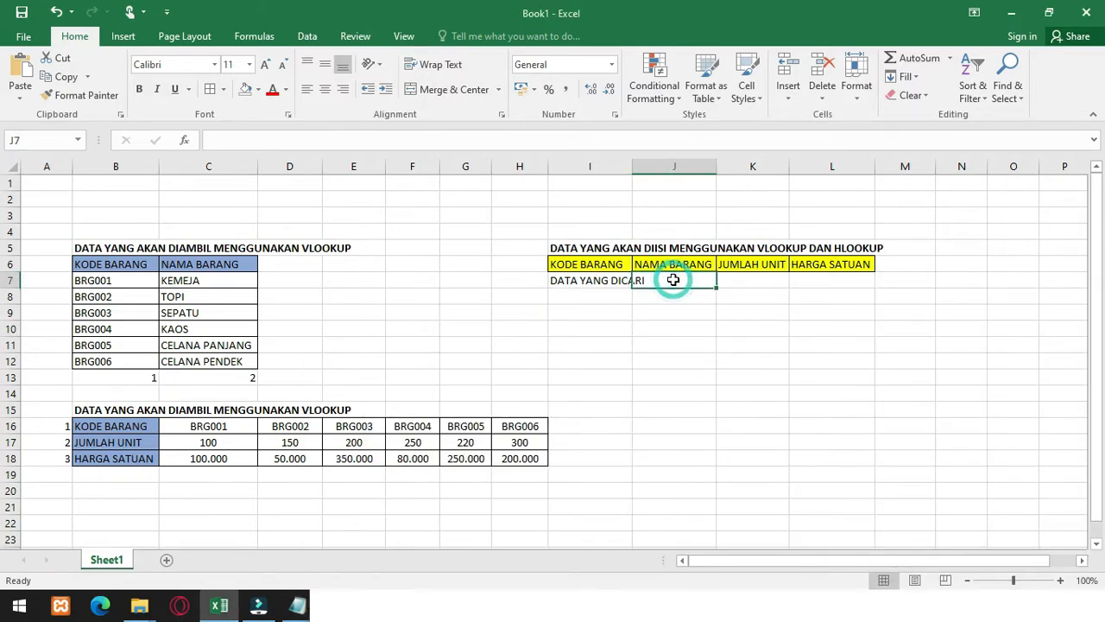
type("RUMUS V LOOKUP")
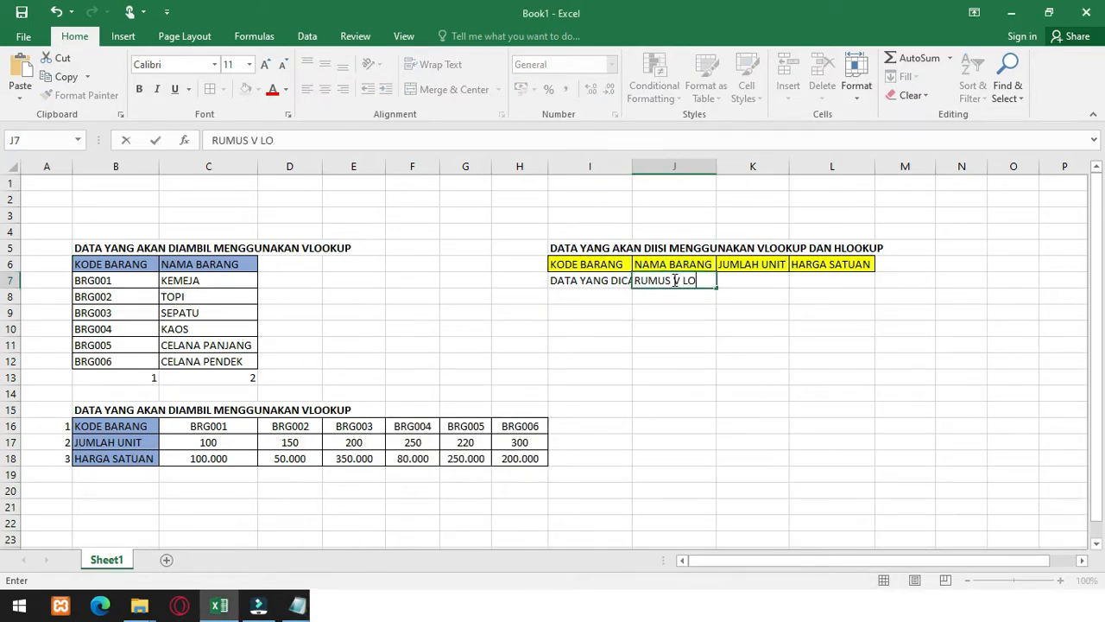
left_click(298, 605)
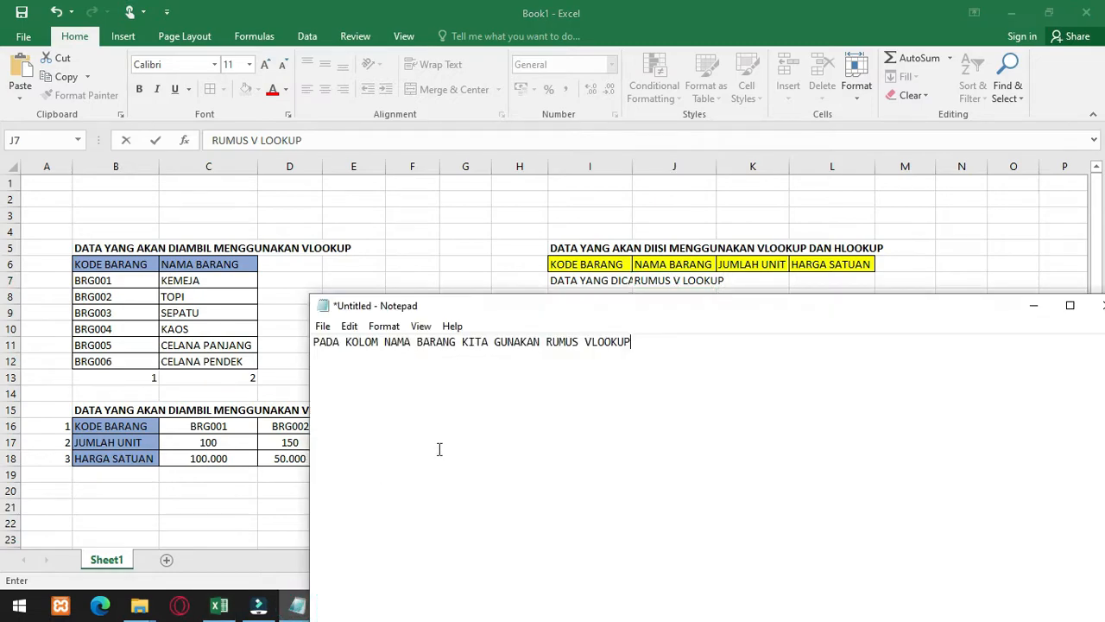
Step: Add a second line to the note: "DAN PADA JUMLAH UNIT DAN HARGA SATUAN KITA GUNAKAN RUMUS HLOOKUP"
key("Return")
type("DAN PADA JUMLAH UNIT DAN")
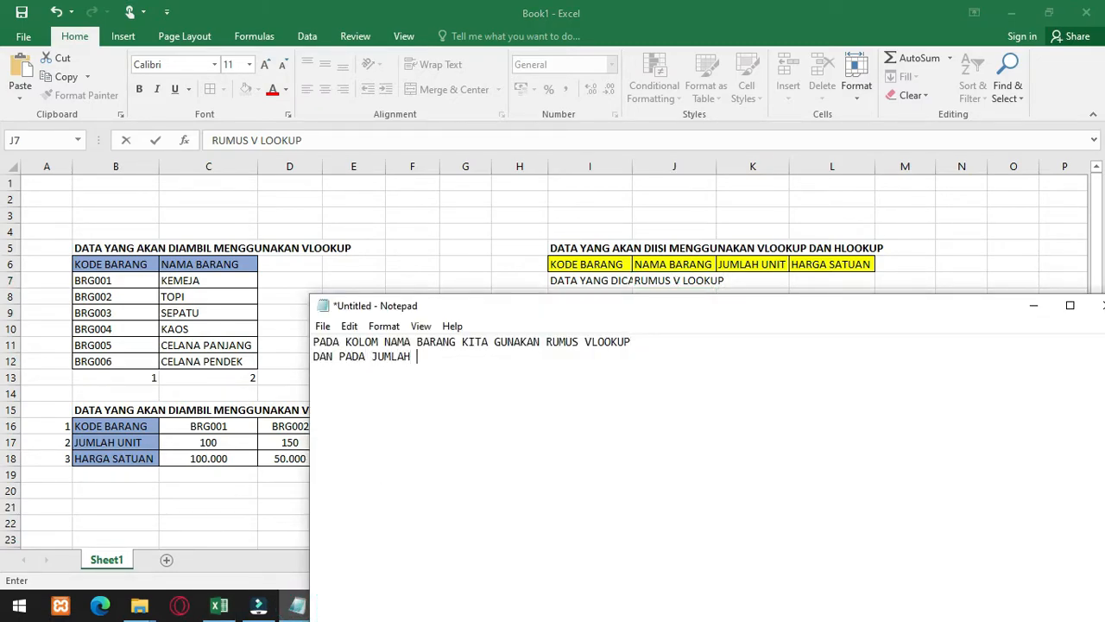
key("BackSpace")
key("BackSpace")
key("BackSpace")
key("BackSpace")
key("BackSpace")
key("BackSpace")
type("HARGA")
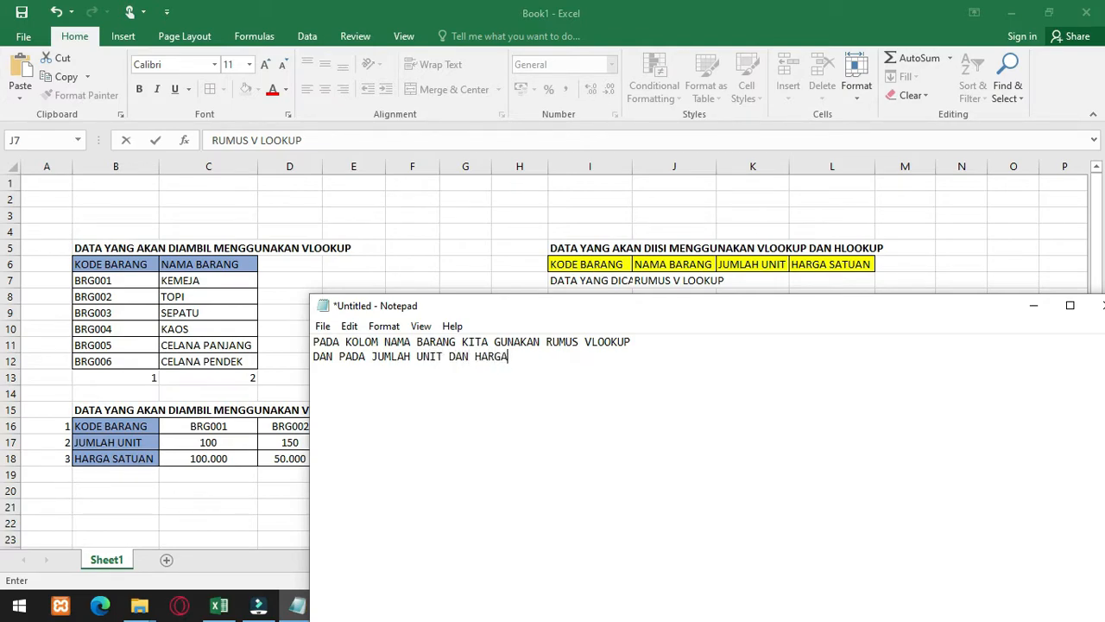
type(" SATUAN KITA GUNAKAN RUM")
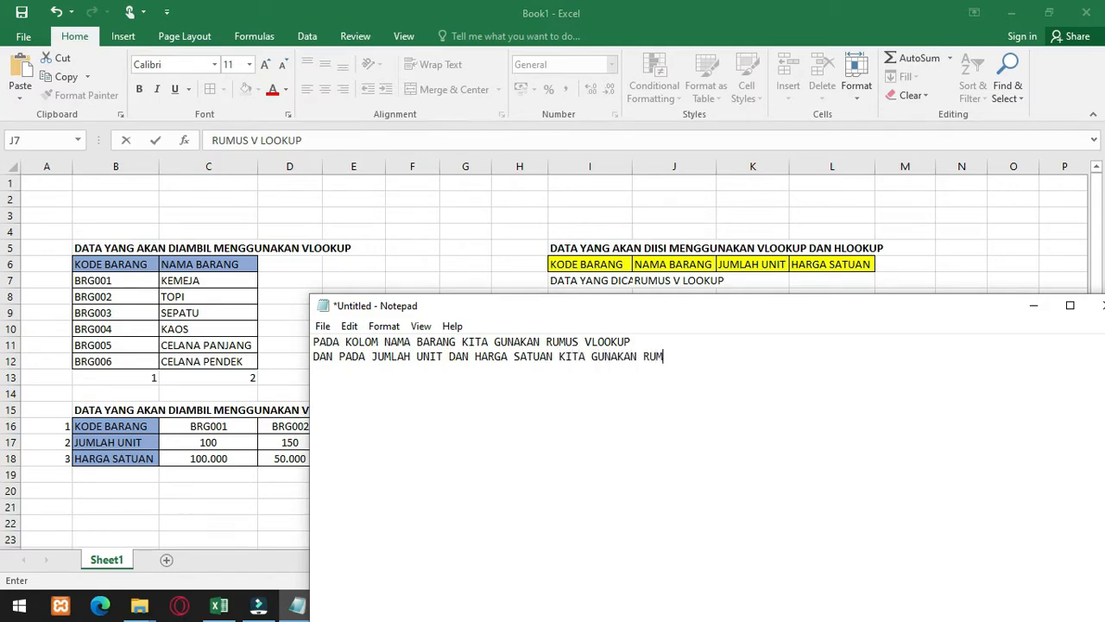
type("US HLOOKUP")
Step: Switch to Excel and complete the entry in cell J7 as "RUMUS V LOOKUP"
left_click(746, 282)
type("HLOOKUP")
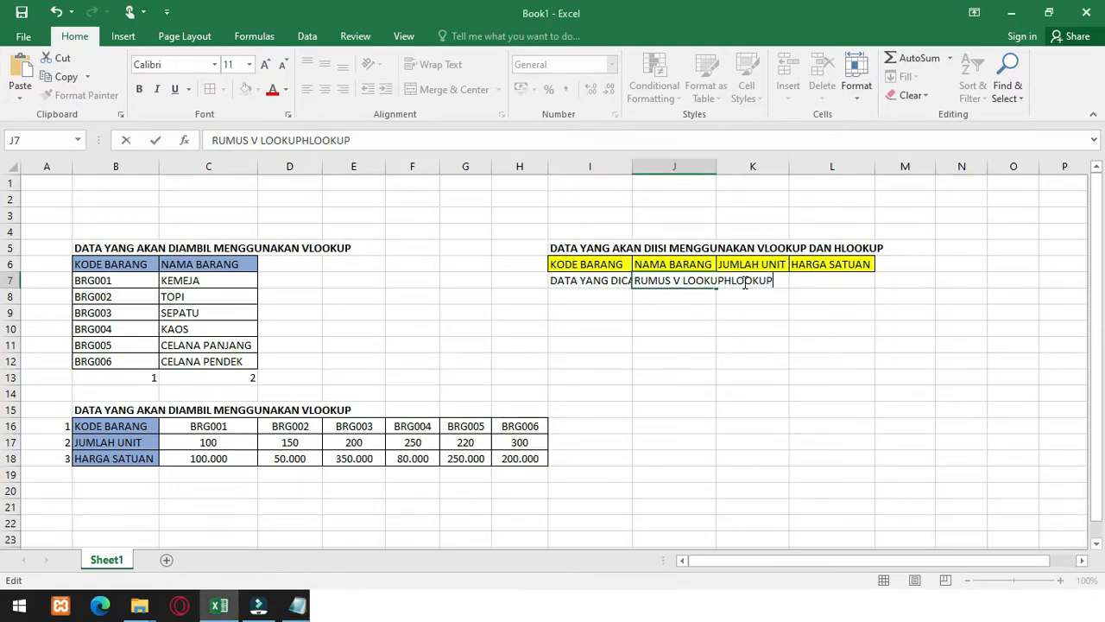
key("BackSpace")
key("BackSpace")
key("BackSpace")
key("BackSpace")
key("BackSpace")
key("BackSpace")
key("BackSpace")
key("Return")
key("Right")
Step: Enter "RUMUS HLOOKUP" in cell K7 under the yellow JUMLAH UNIT header and fill it across to L7 under HARGA SATUAN
left_click(743, 281)
type("RUMUS H")
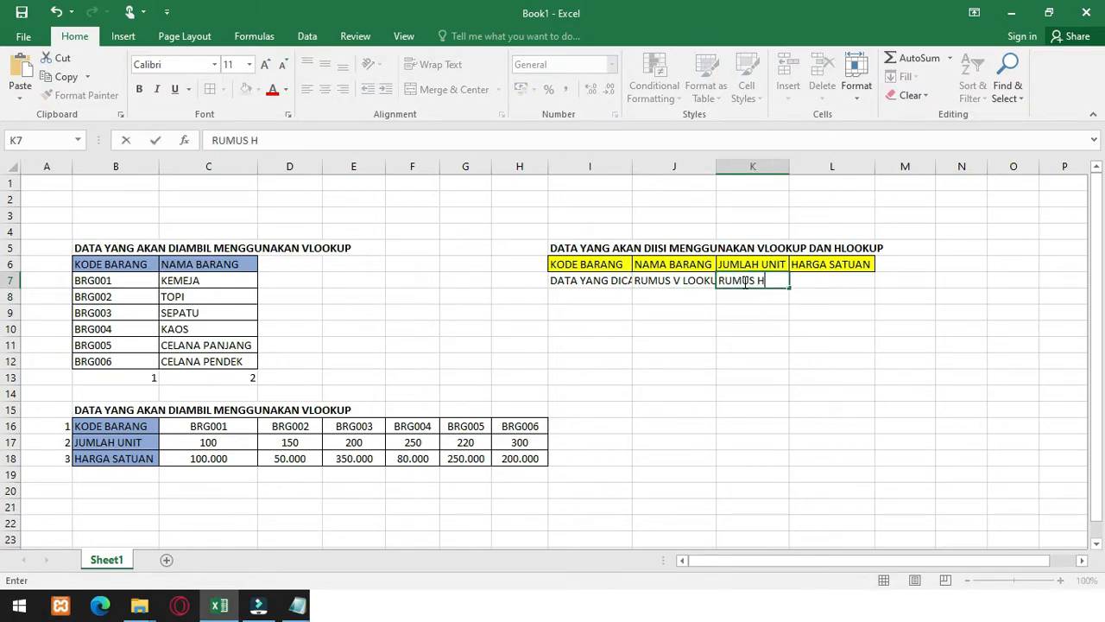
type("LOOKUP")
left_click(771, 294)
left_click(788, 285)
left_click_drag(791, 286, 820, 289)
left_click(816, 283)
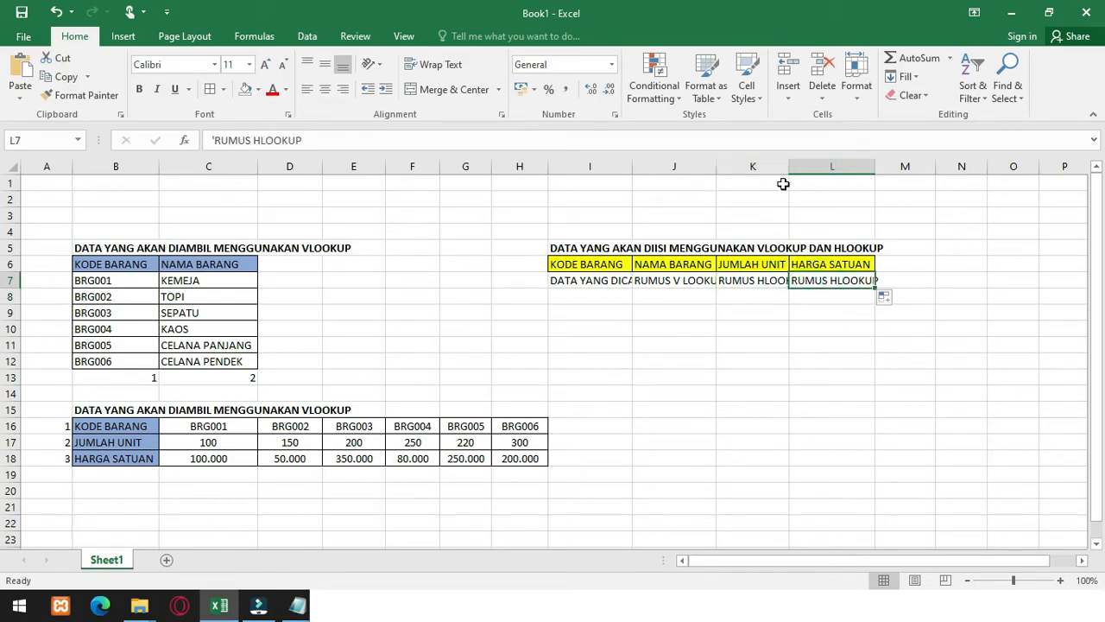
Step: Widen column K to fit its "RUMUS HLOOKUP" label
left_click_drag(792, 165, 807, 165)
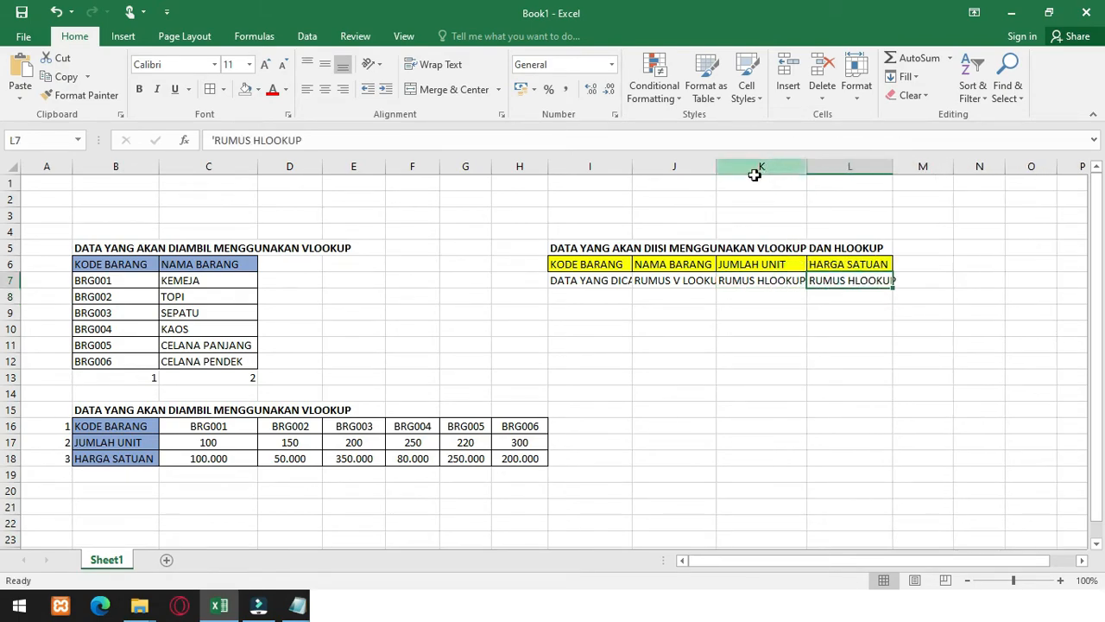
left_click(580, 282)
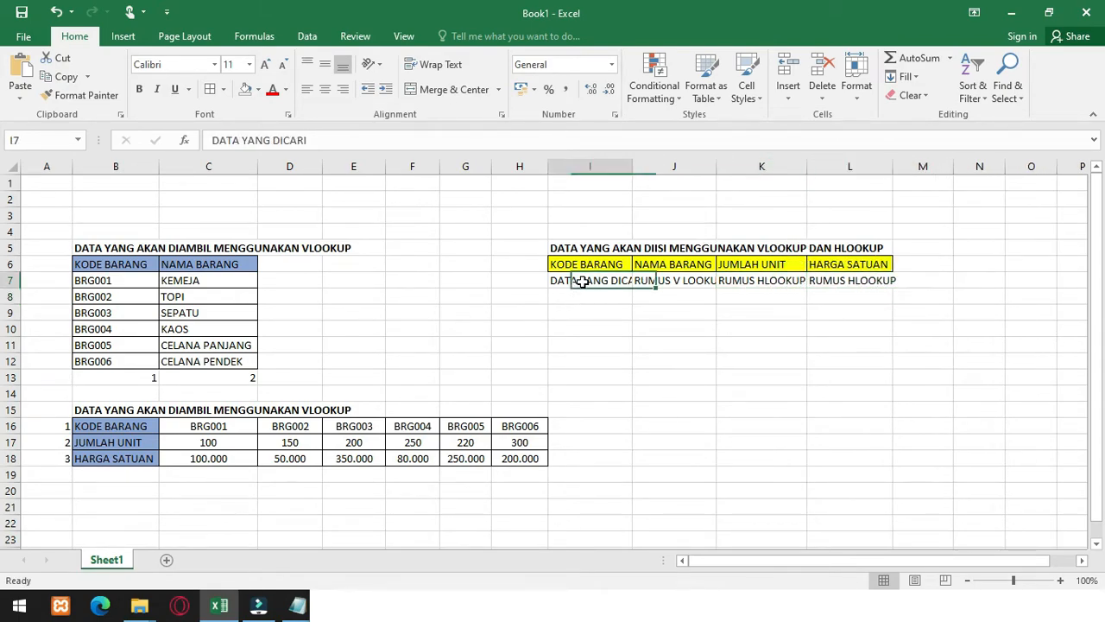
left_click(662, 282)
Step: Switch to Notepad and replace the note with "MARI KITA MULAI MEMASUKKAN RUMUS TERLEBIH DAHULU"
left_click(297, 603)
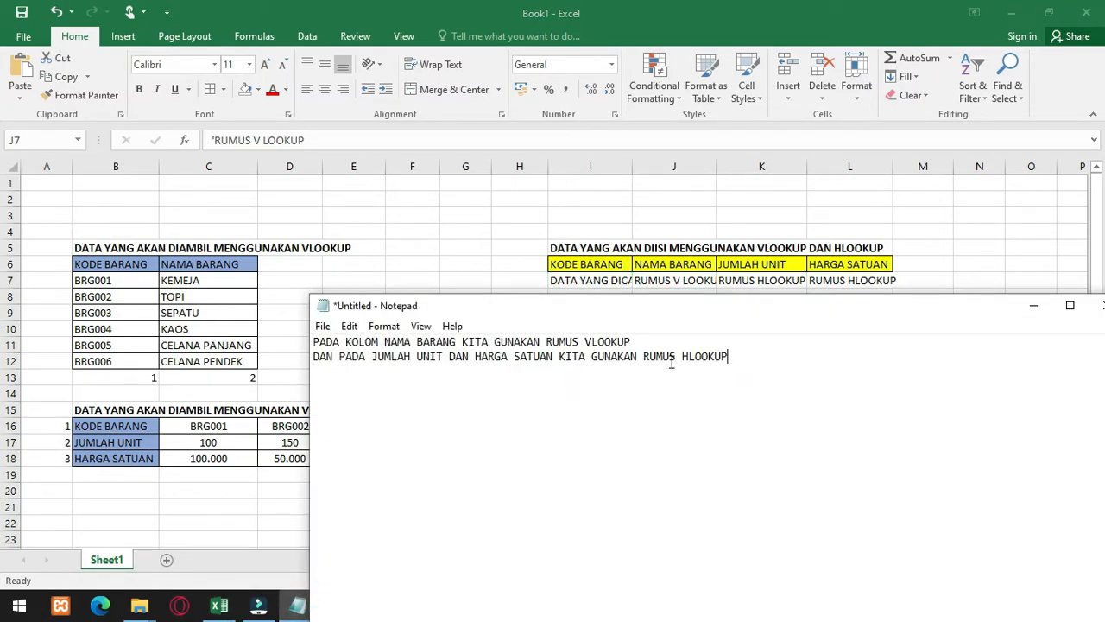
key("ctrl+a")
key("BackSpace")
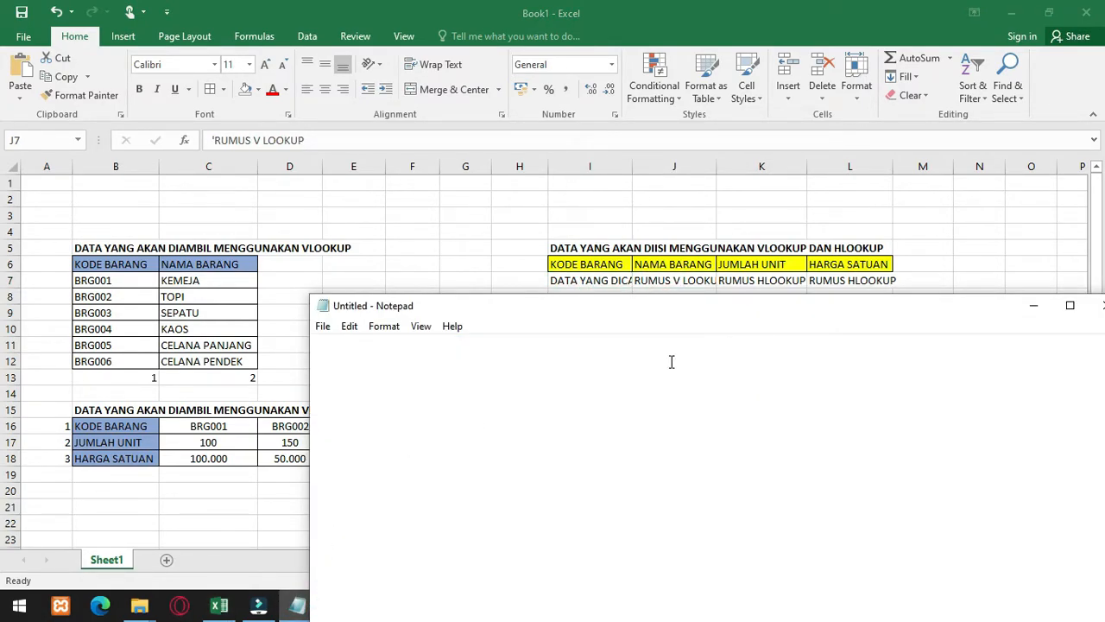
type("MARI KITA MULAI MEMA")
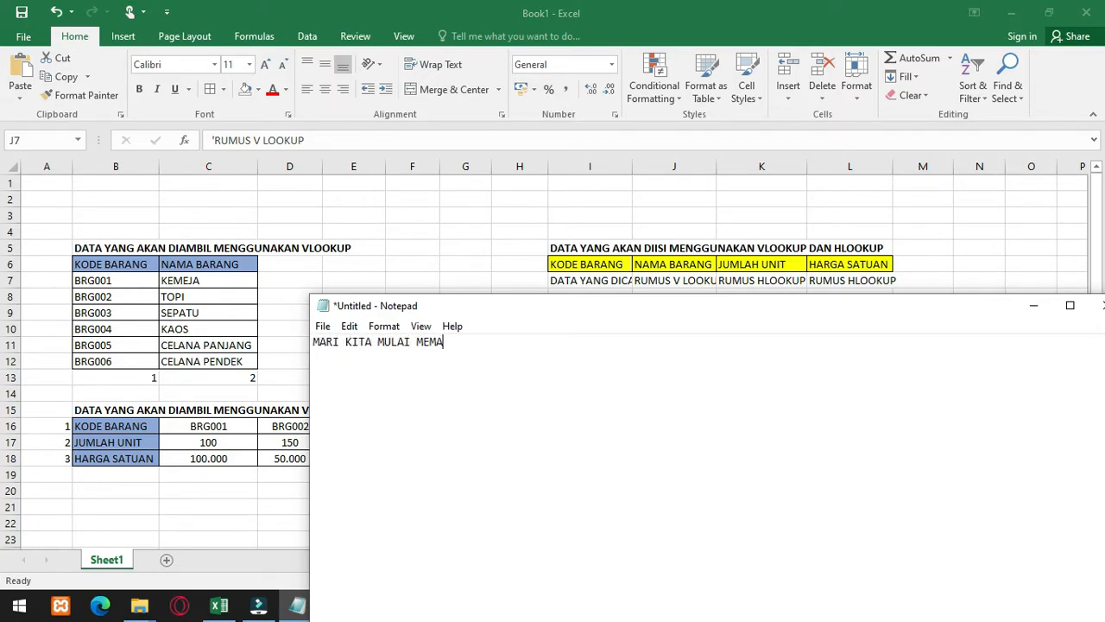
type("SUKKAN RUMUS TERLEBIH DAHULU")
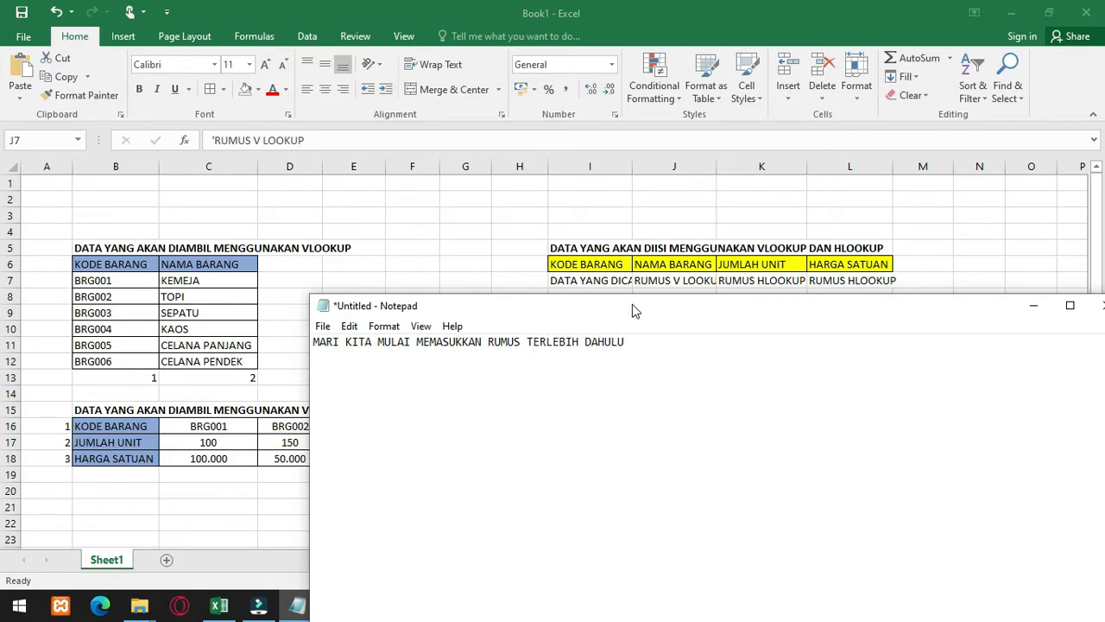
Step: Switch to Excel and start a VLOOKUP formula in cell J7 under the yellow NAMA BARANG header, replacing its label
left_click(674, 278)
type("=")
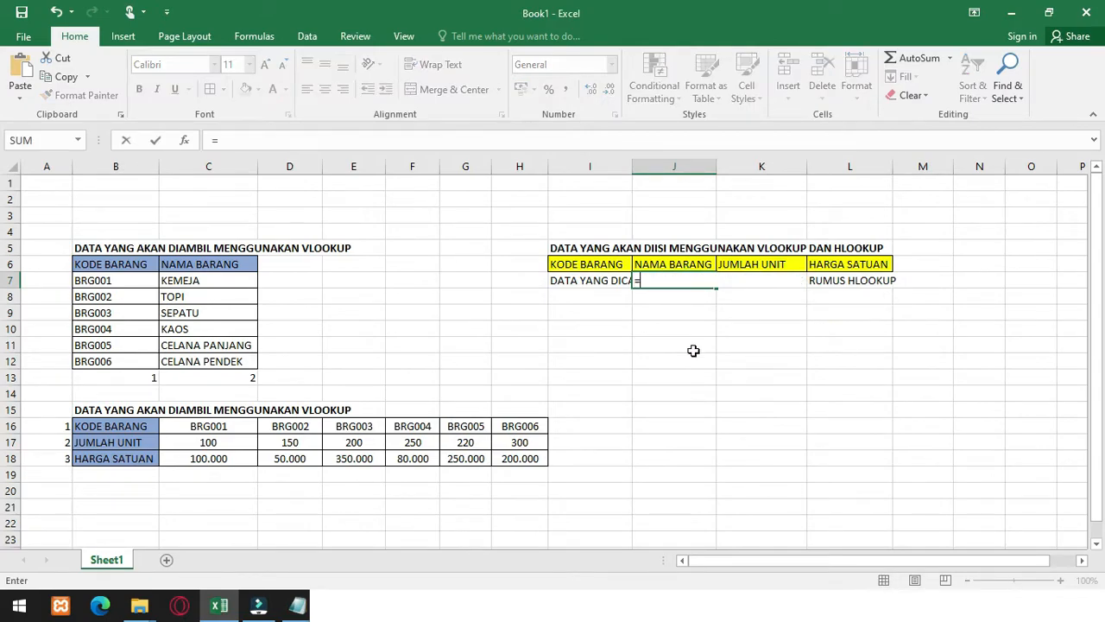
type("VLO")
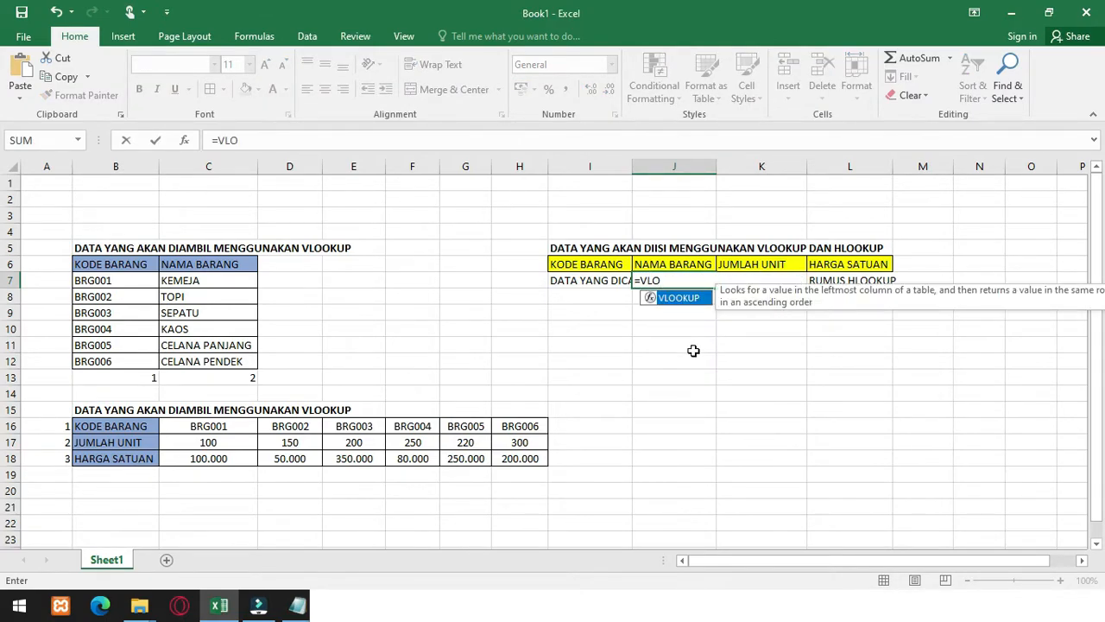
double_click(690, 299)
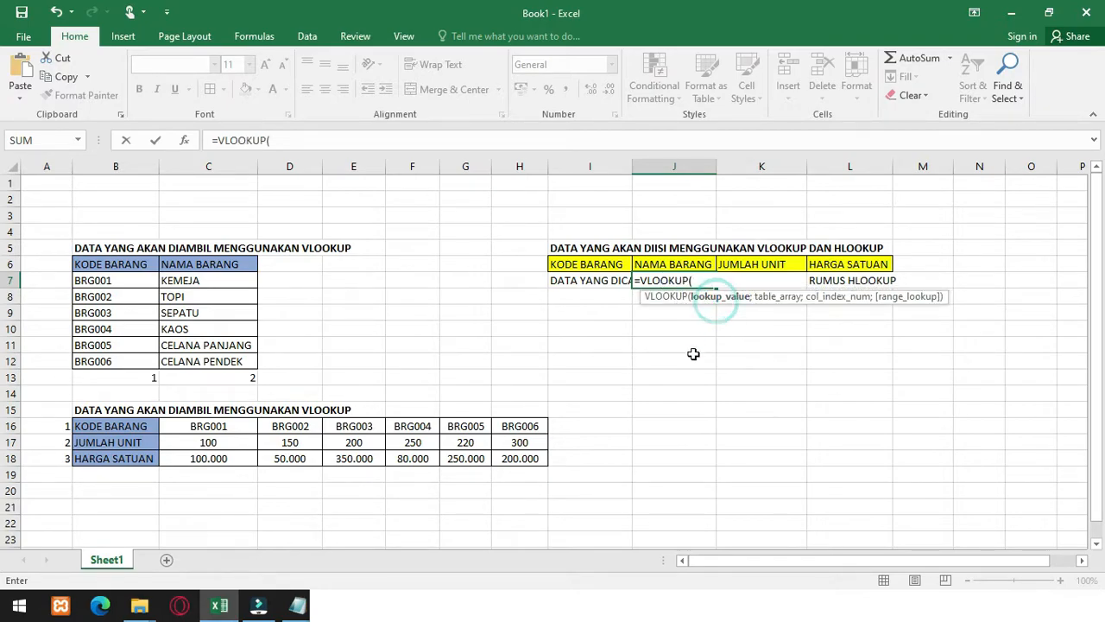
Step: In Notepad, replace the note with "LOOKUP_VALUE MERUPAKAN DATA YANG AKAN KITA CARI MAKA DISINI KITA ISI I7"
mouse_move(298, 604)
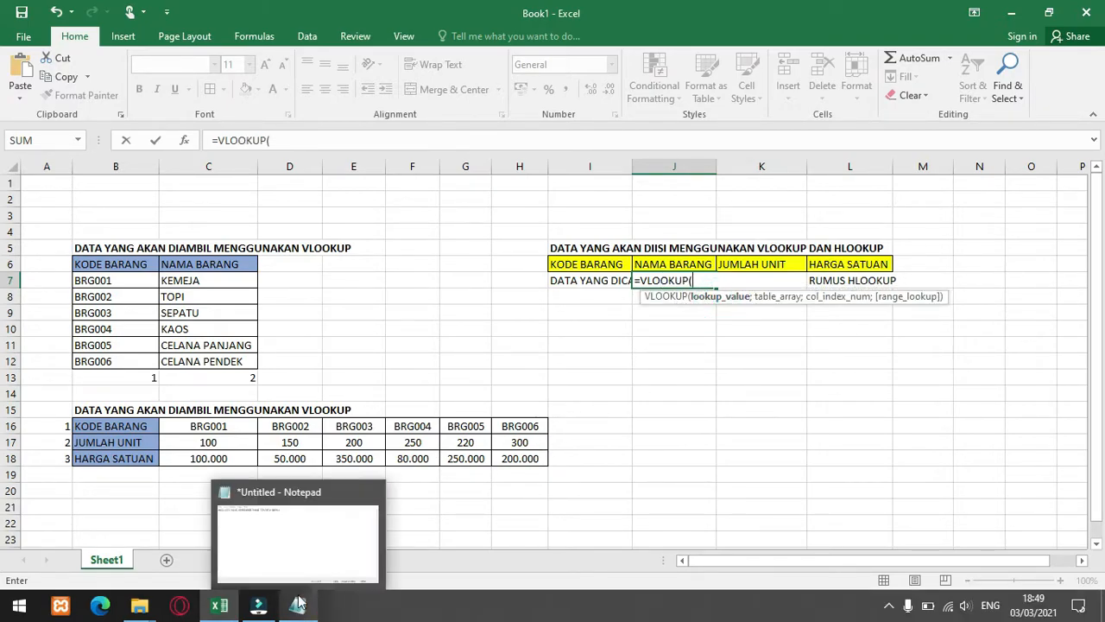
left_click(315, 559)
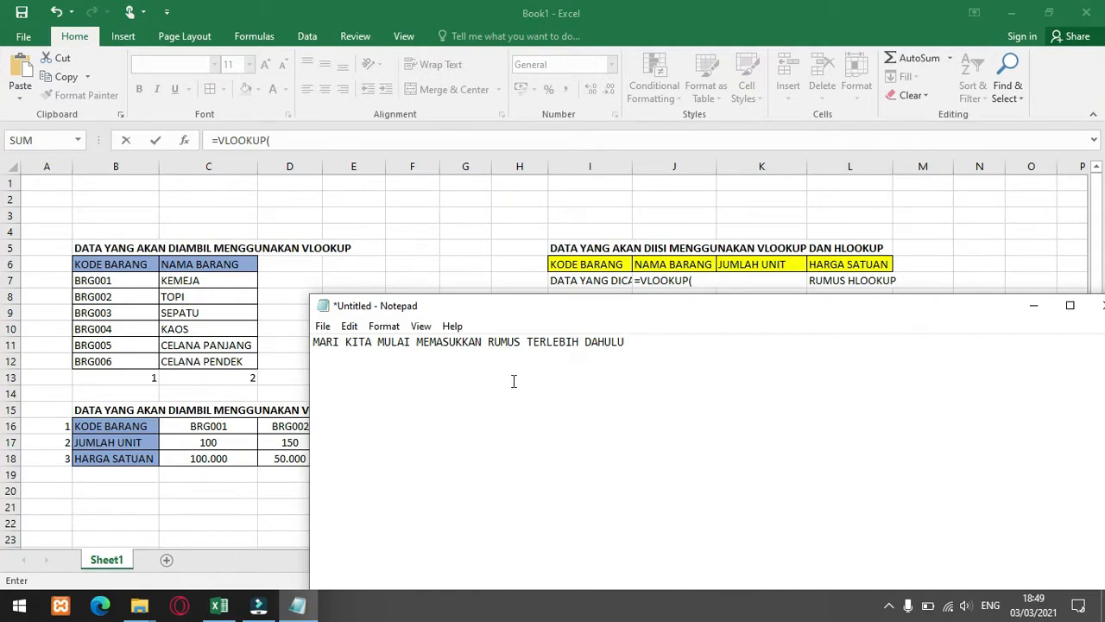
key("ctrl+a")
key("Delete")
type("LOO")
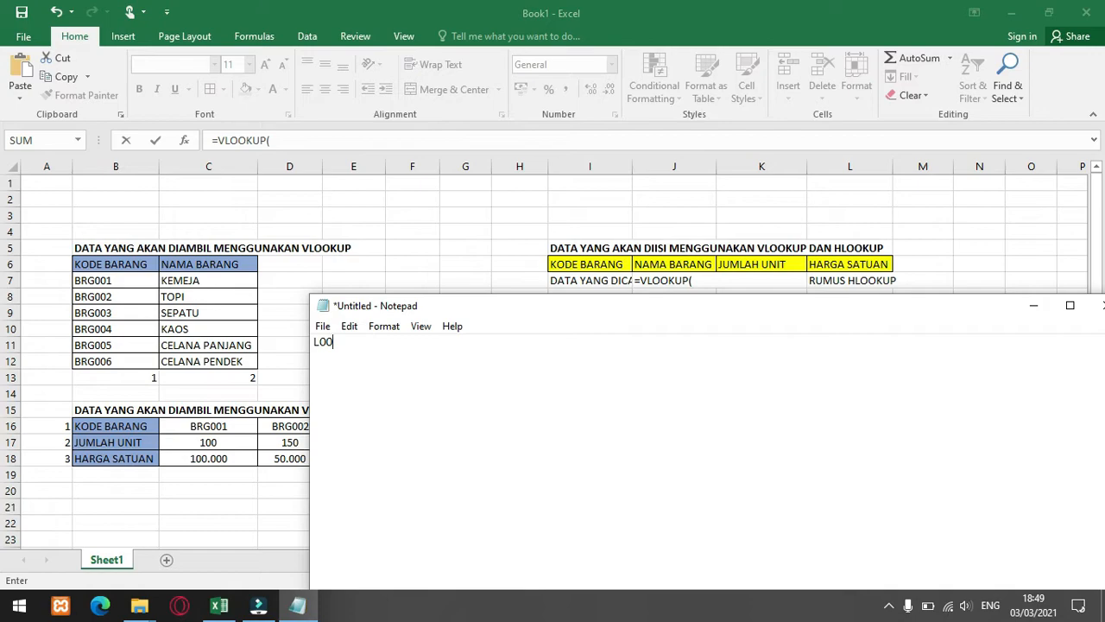
type("OKUP_VALUE MERUPAKAN DATA YANG ADA")
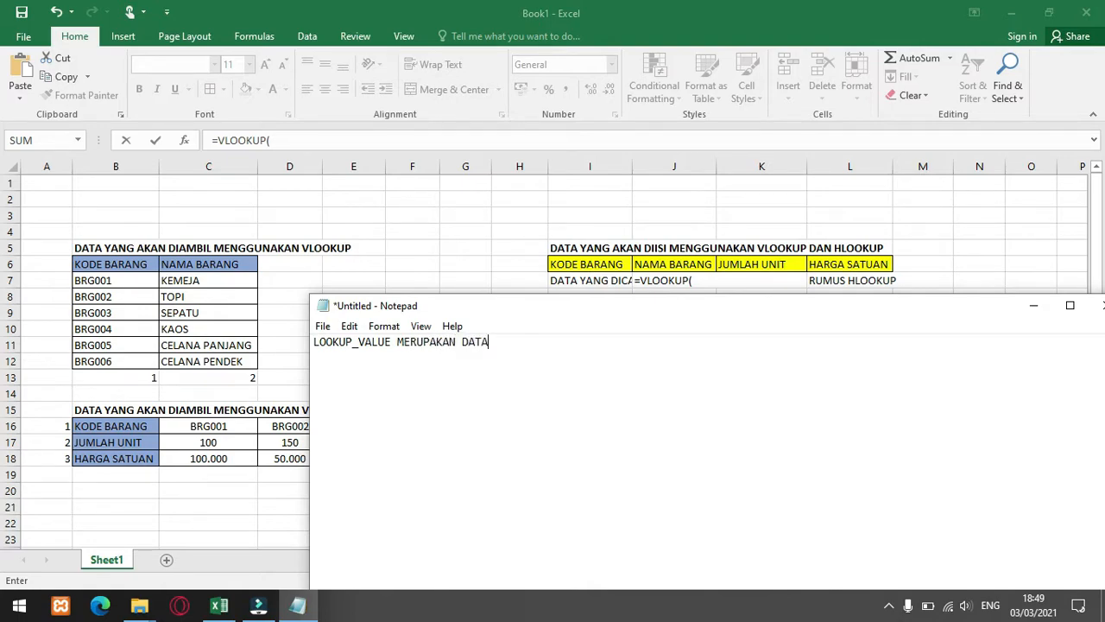
key("BackSpace")
key("BackSpace")
type("KAN KITA CARI MAKA DISINI")
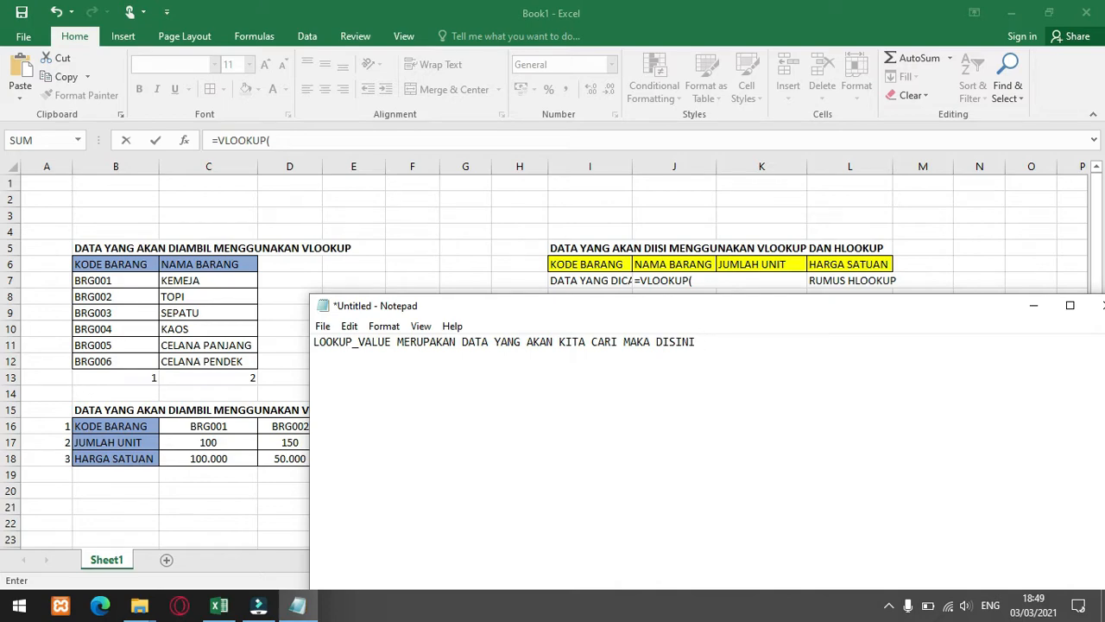
type("A ISI i")
key("BackSpace")
type("I")
Step: Return to the Excel formula in J7 and set cell I7 as the lookup value, followed by a semicolon
left_click(708, 280)
left_click(619, 282)
type(";")
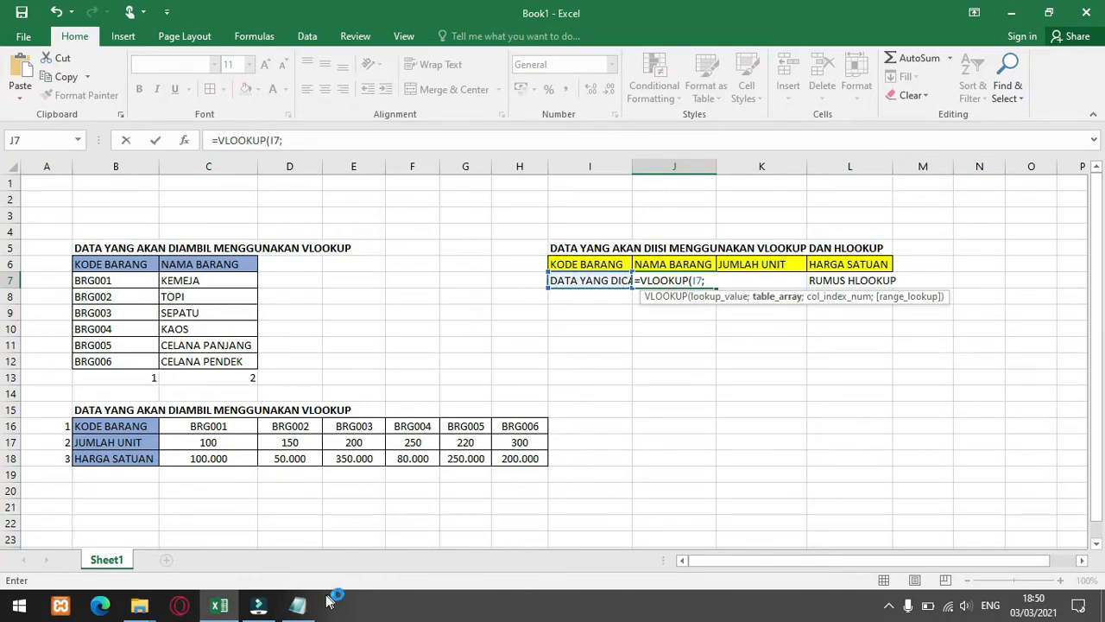
Step: Switch to Notepad and replace the note with "TABLE_ARRAY MERUPAKAN TABEL YANG AKAN KITA AMBIL DATANYA"
left_click(297, 604)
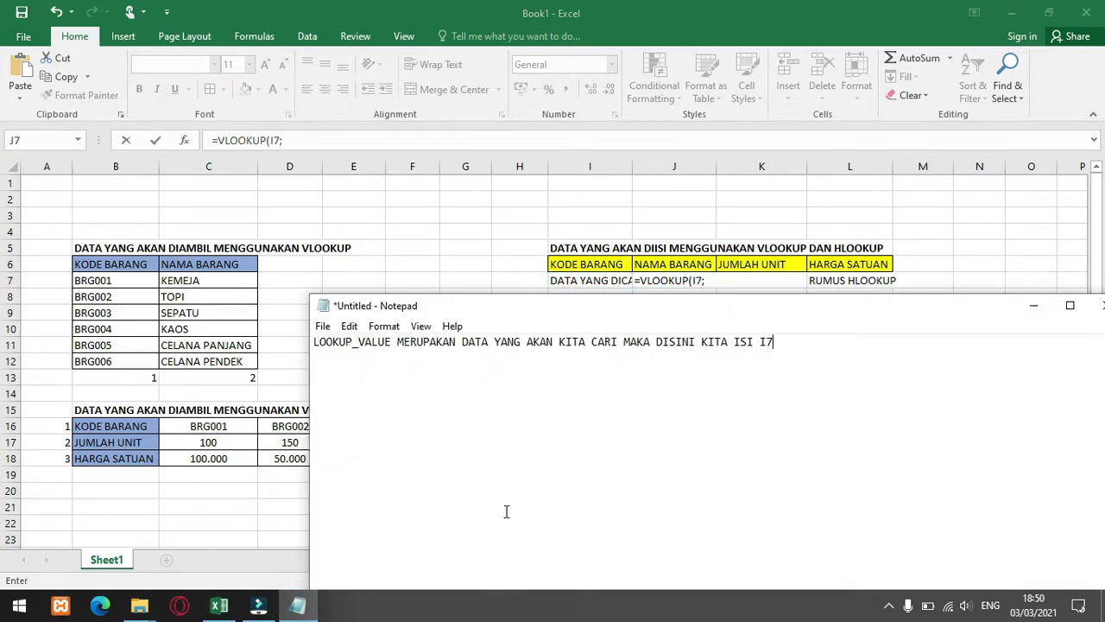
key("ctrl+a")
key("BackSpace")
type("TA")
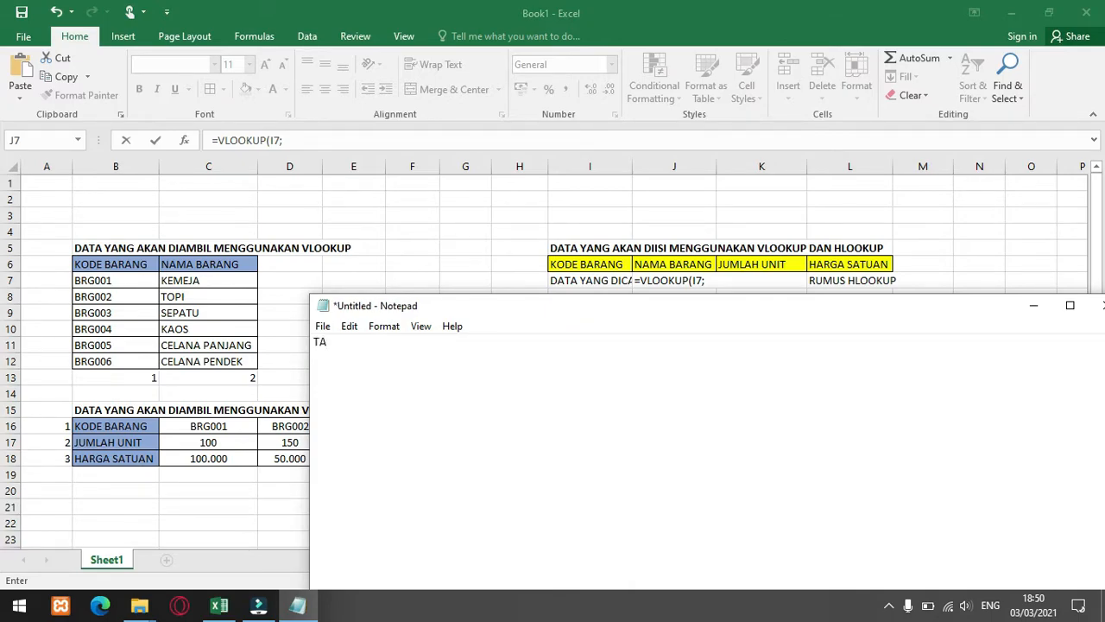
type("BLE_ARRAY MERUPAKA")
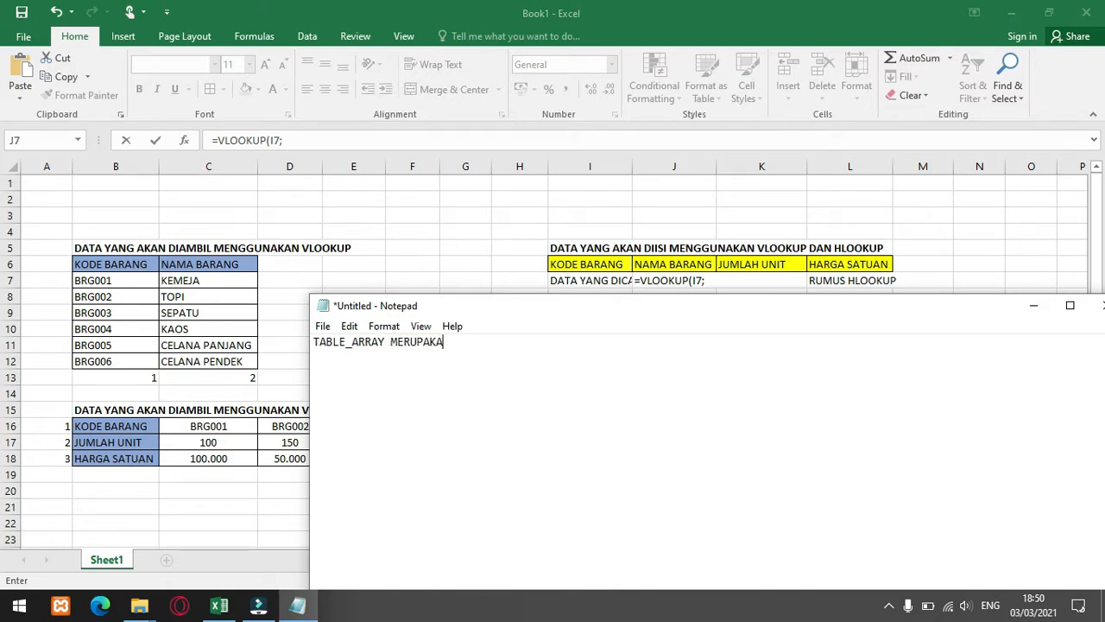
type("N TABEL YANG AKAN KITA AMBIL DATANYA")
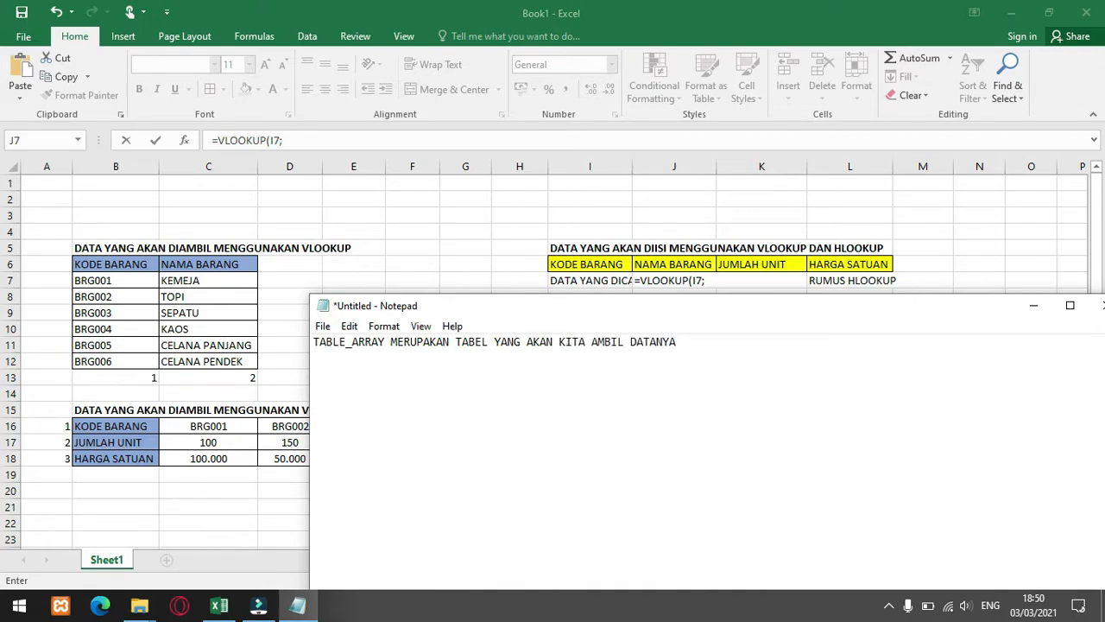
Step: Return to the Excel formula in J7 and set range B7:C12 as the table array, followed by a semicolon
left_click(701, 279)
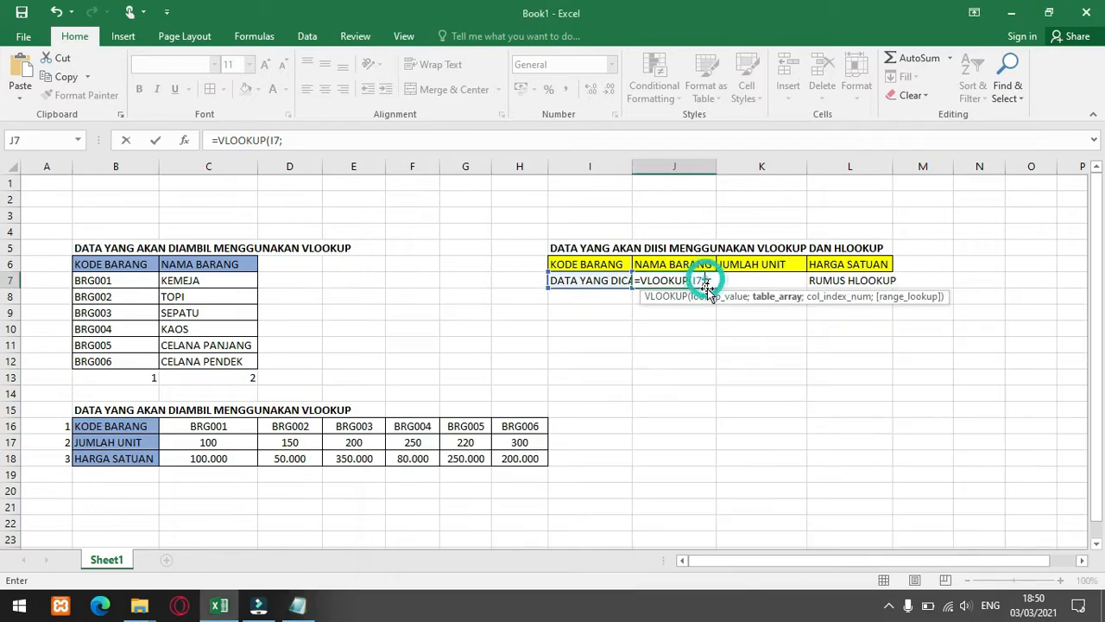
left_click_drag(115, 280, 206, 361)
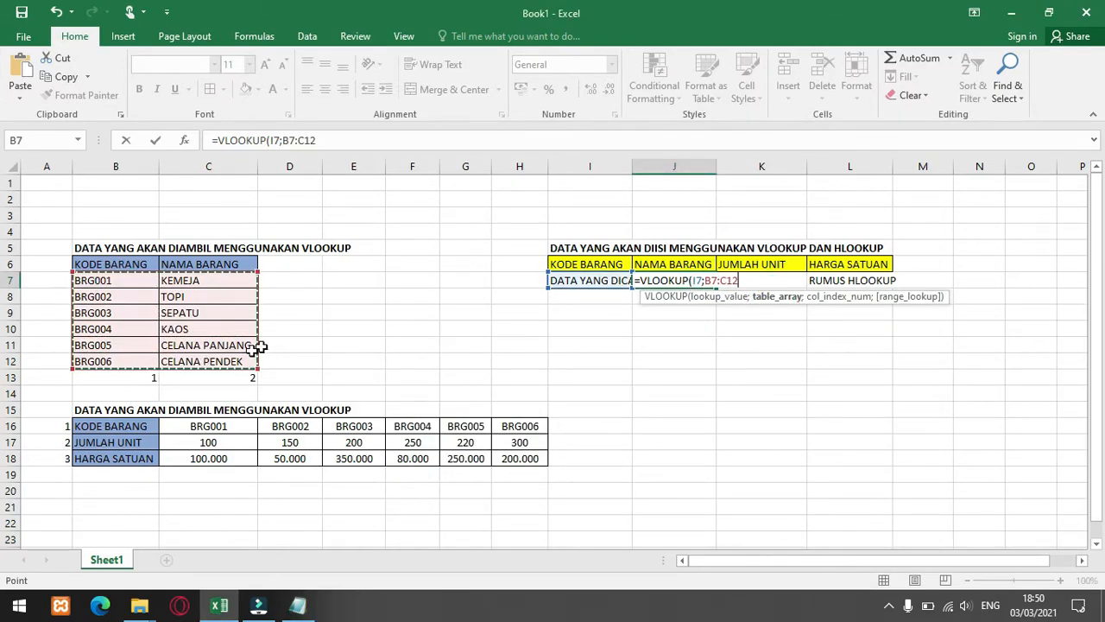
type(";")
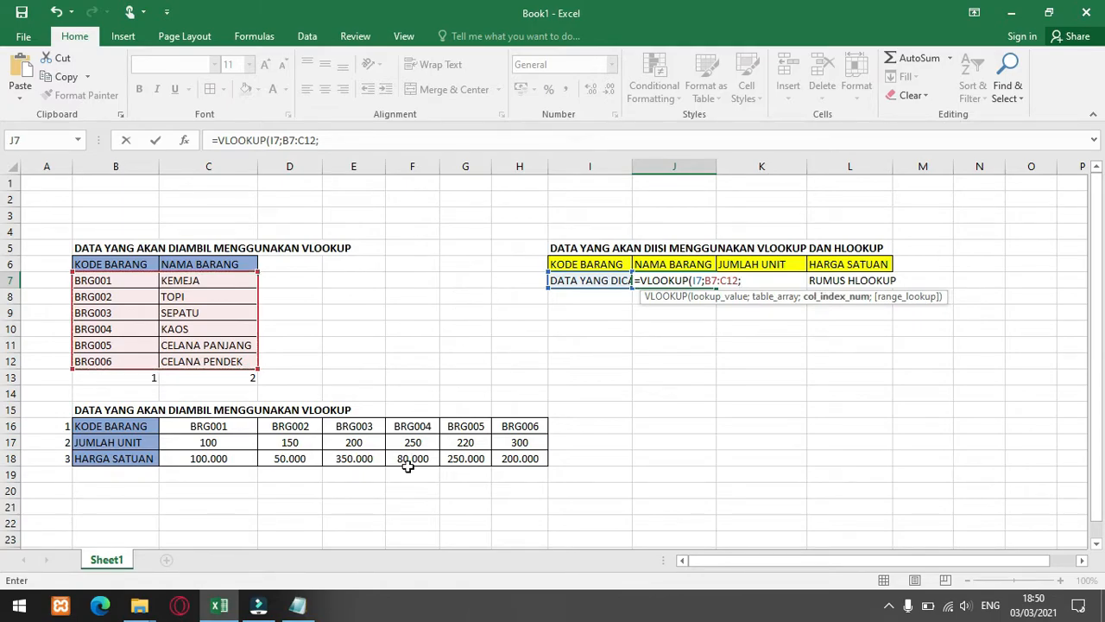
Step: Switch to Notepad and replace the note with "COL_INDEX_NUM MERUPAKAN NOMOR KOLOM YANG AKAN KITA AMBIL"
left_click(298, 605)
type("CO")
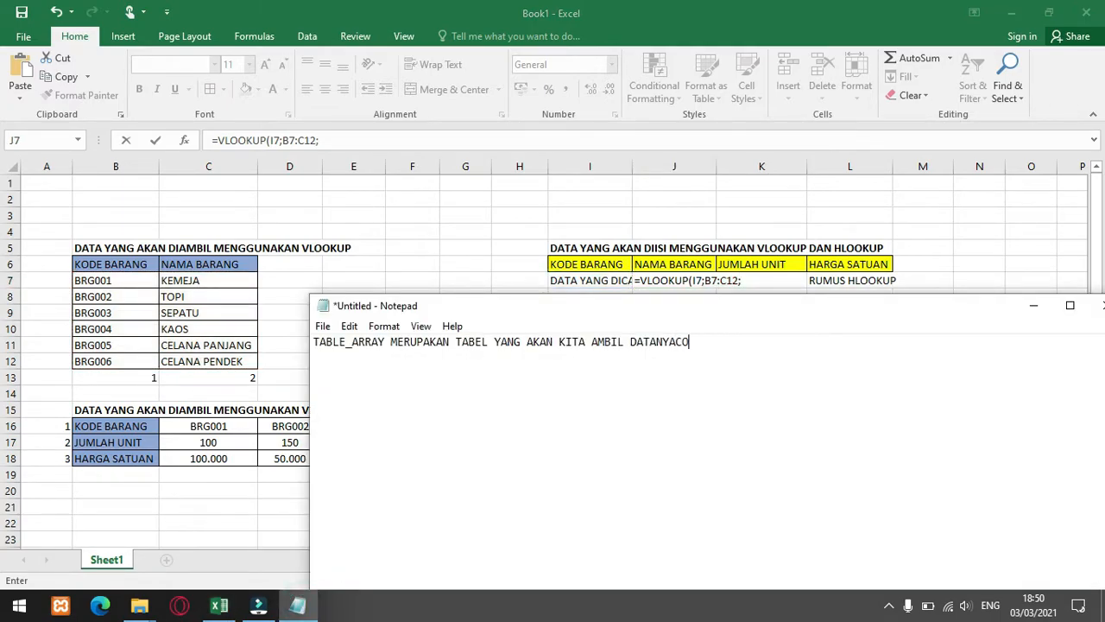
key("ctrl+a")
key("BackSpace")
type("CO")
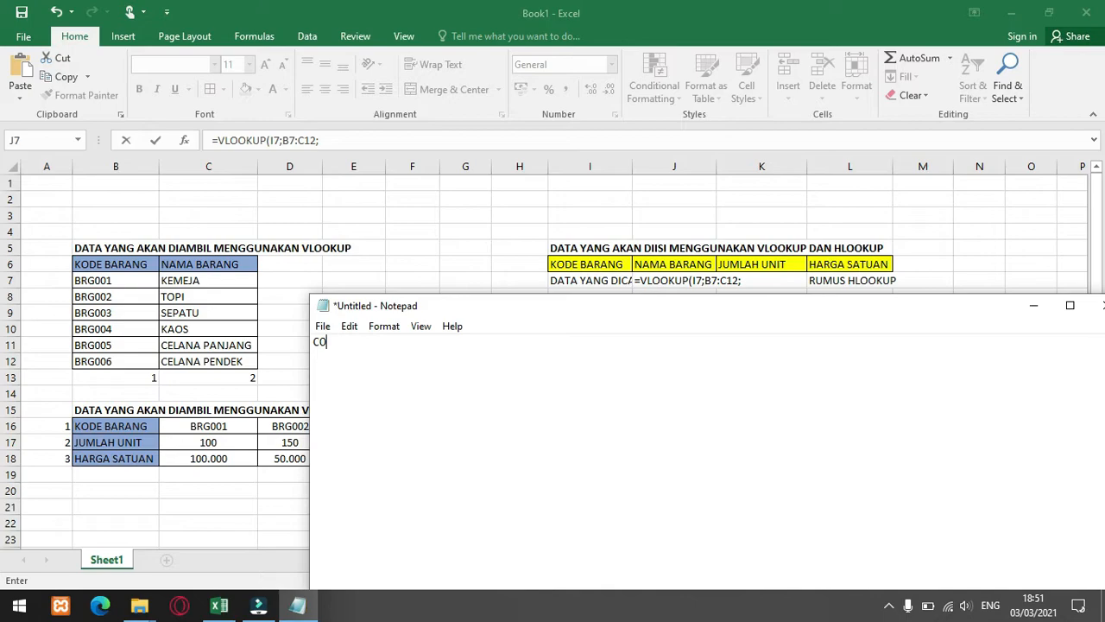
type("L_INDEX_NUM MERUPAK")
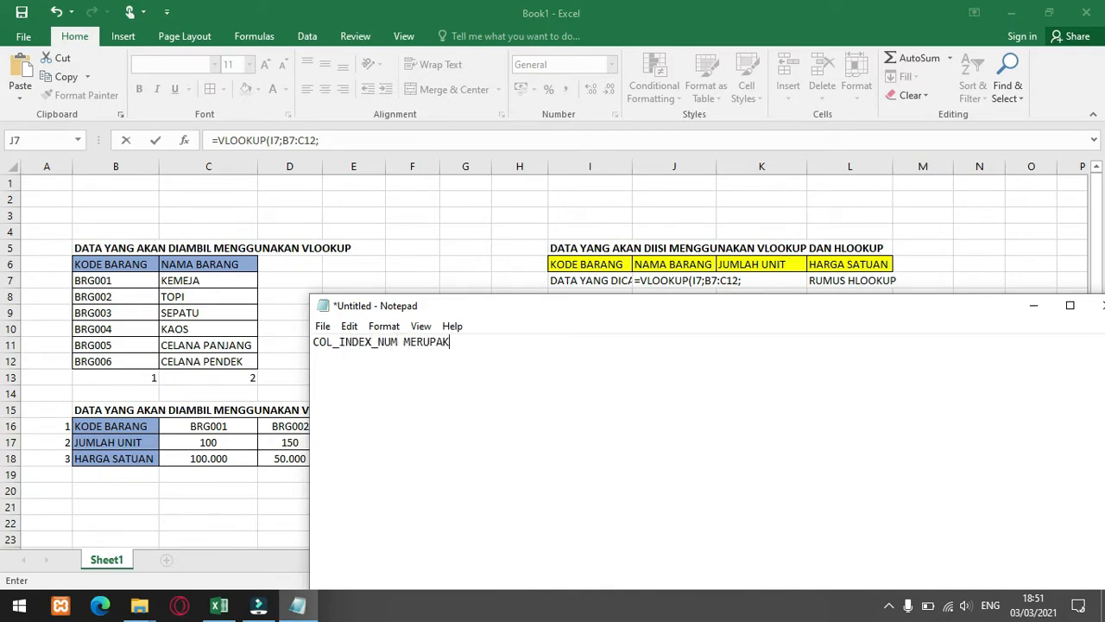
type("AN  NOMOR KOLOM YANG AKAN KITA AMBIL")
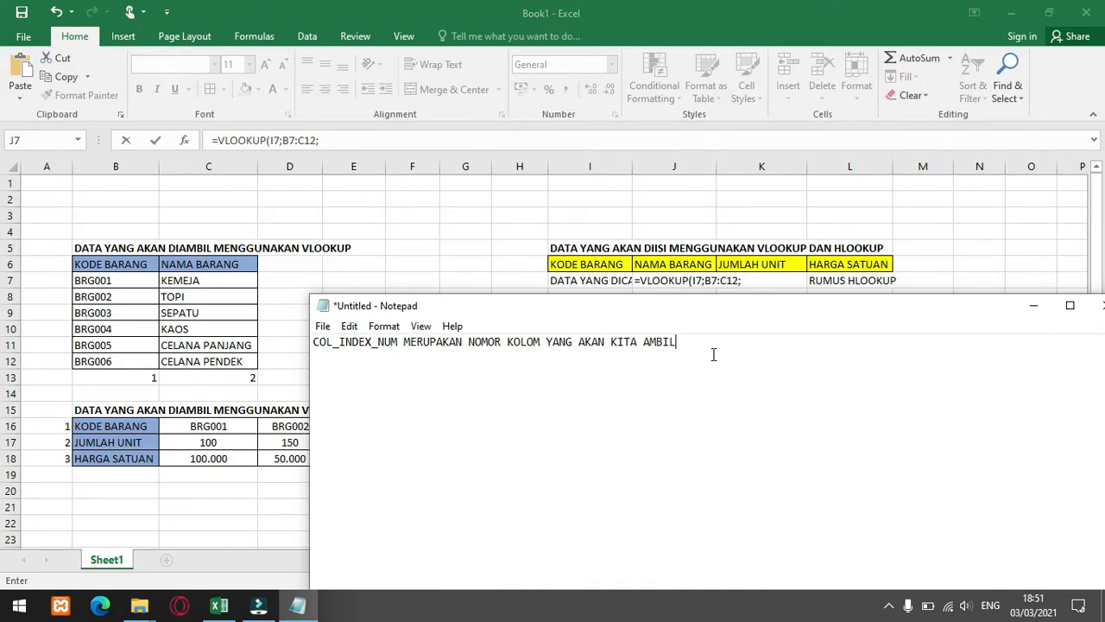
Step: Add a second line to the note: "DISINI KITA AKAN MENGAMBIL DATA NAMA BARANG MAKA BERADA PADA KOLOM KE 2"
type("DISINI KITA AKAN MENGA")
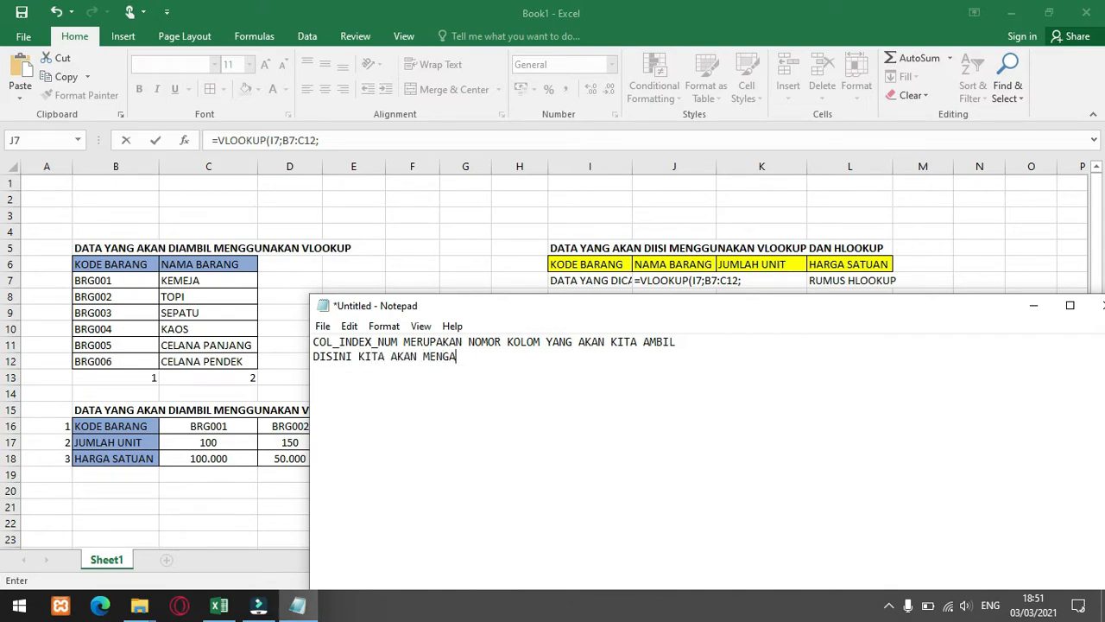
type("MBIL DATA NAMA BARANG")
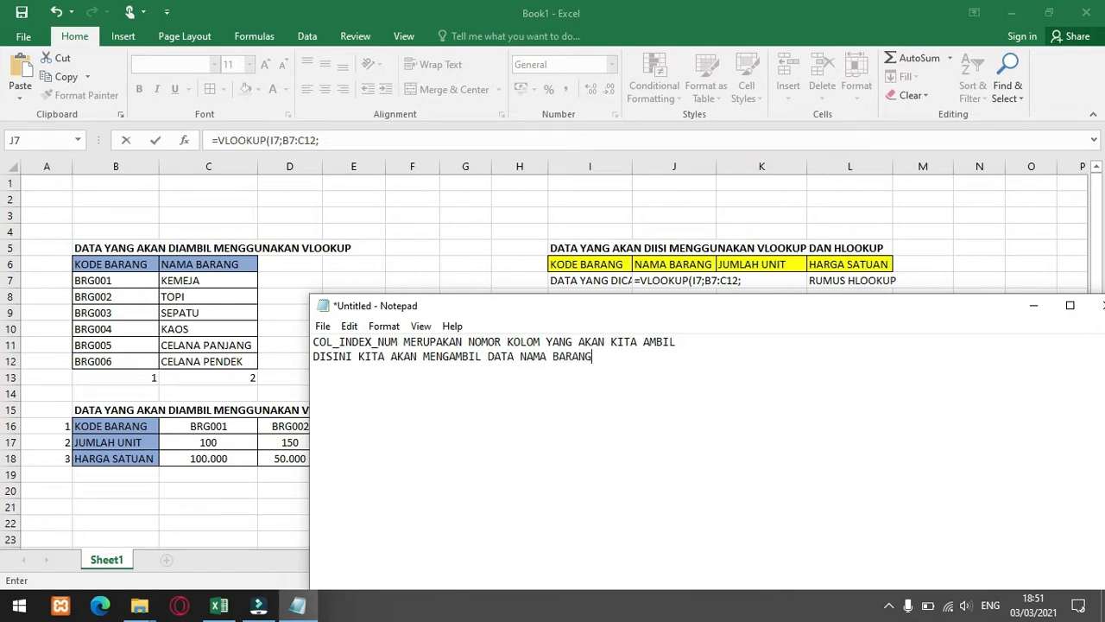
type(" MAKA BERADA PADA KOLOM KE 2 DARI")
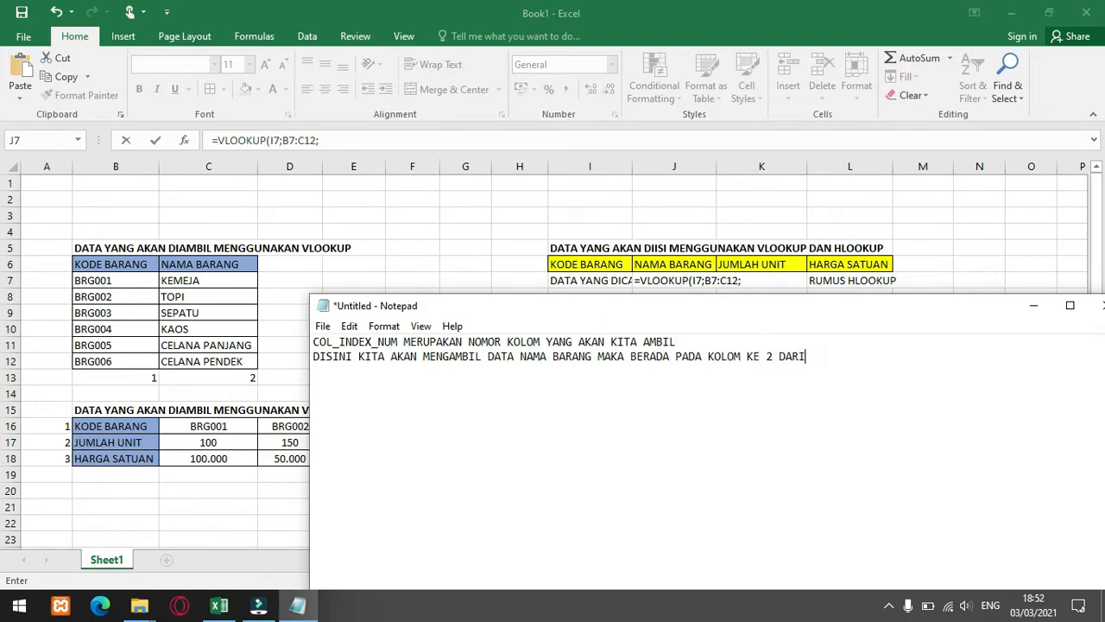
key("BackSpace")
key("BackSpace")
key("BackSpace")
key("BackSpace")
Step: Return to the Excel formula in J7 and complete the VLOOKUP with column index 2 and FALSE for an exact match
left_click(742, 285)
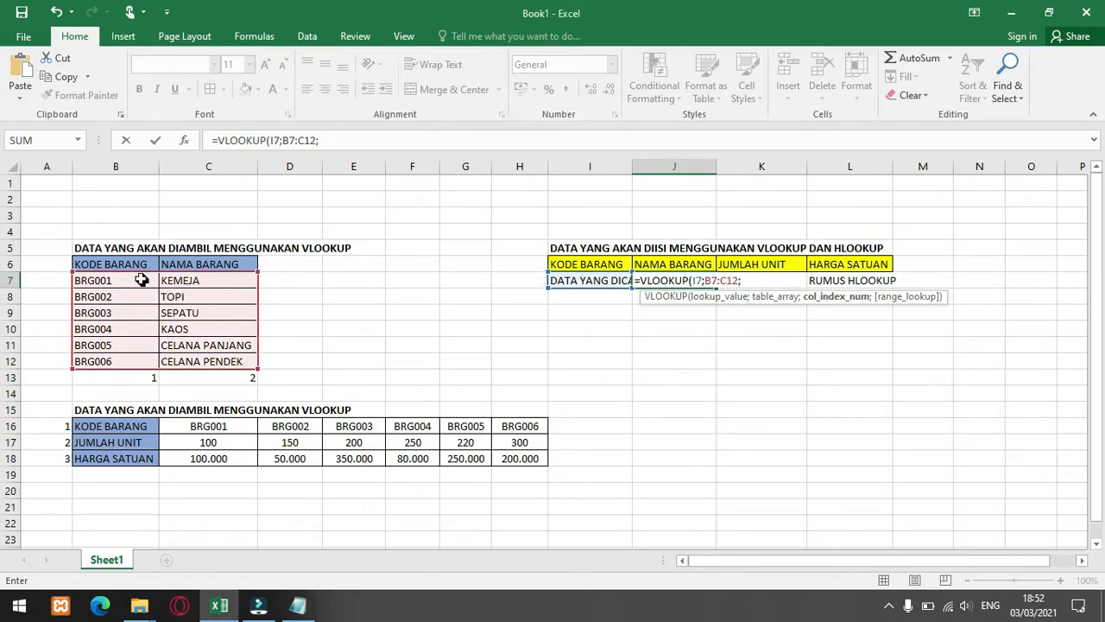
type("2;")
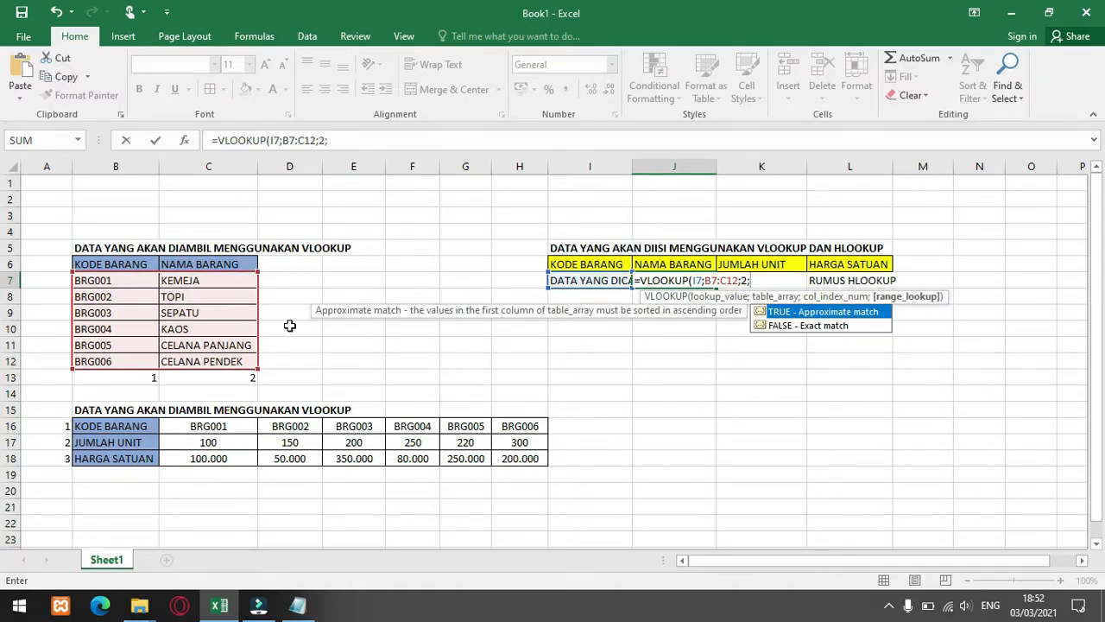
key("Down")
key("Tab")
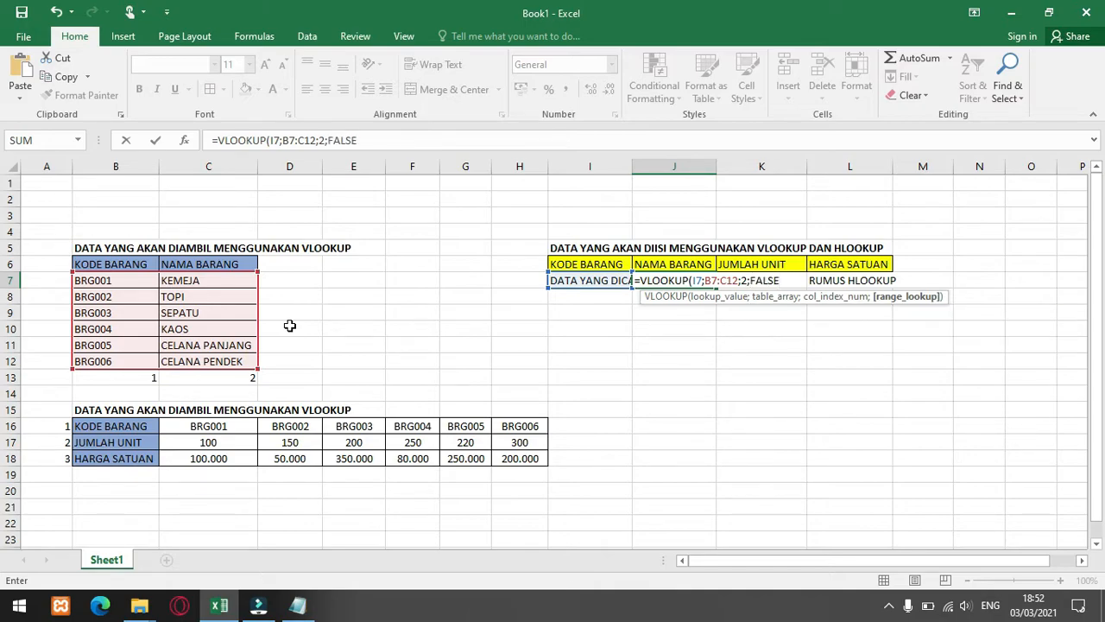
key("Return")
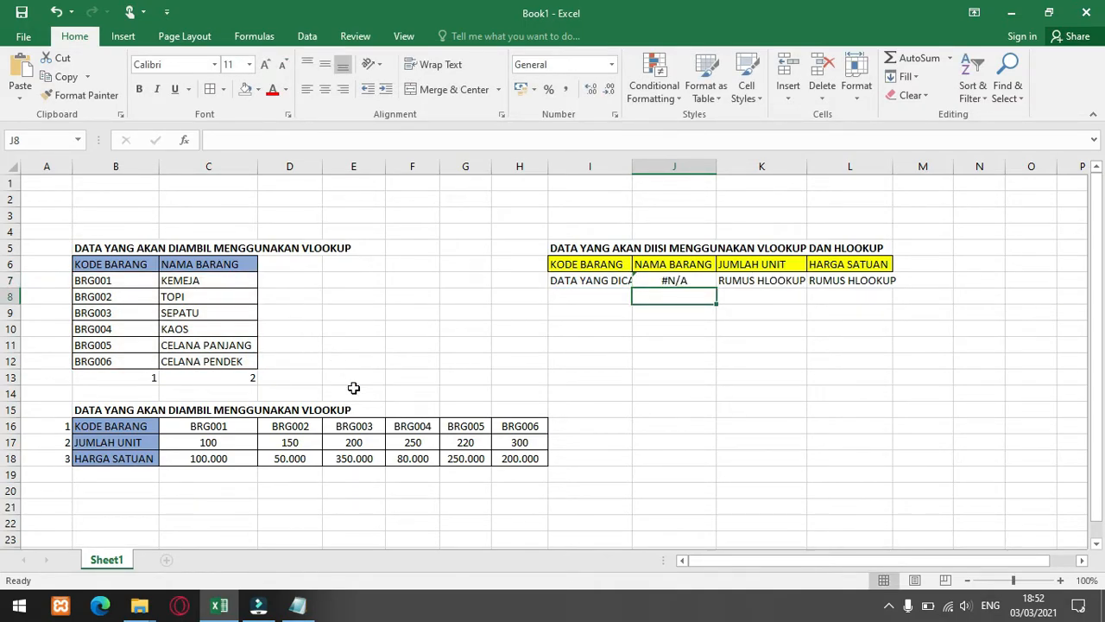
Step: Switch to Notepad and replace the note with two lines: "HASIL N/A KARENA KODE BARANG BELUM KITA ISIKAN" and "MARI KITA COBA"
left_click(298, 605)
key("ctrl+a")
type("HASIL ")
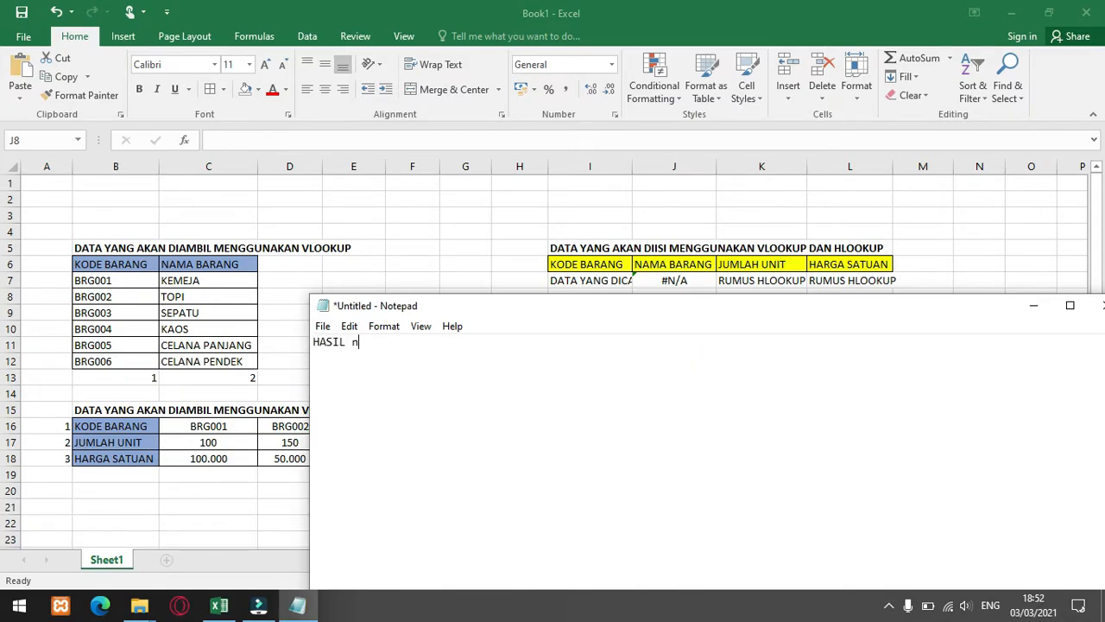
type("N/A KARENA KODE BARANG BELUM ")
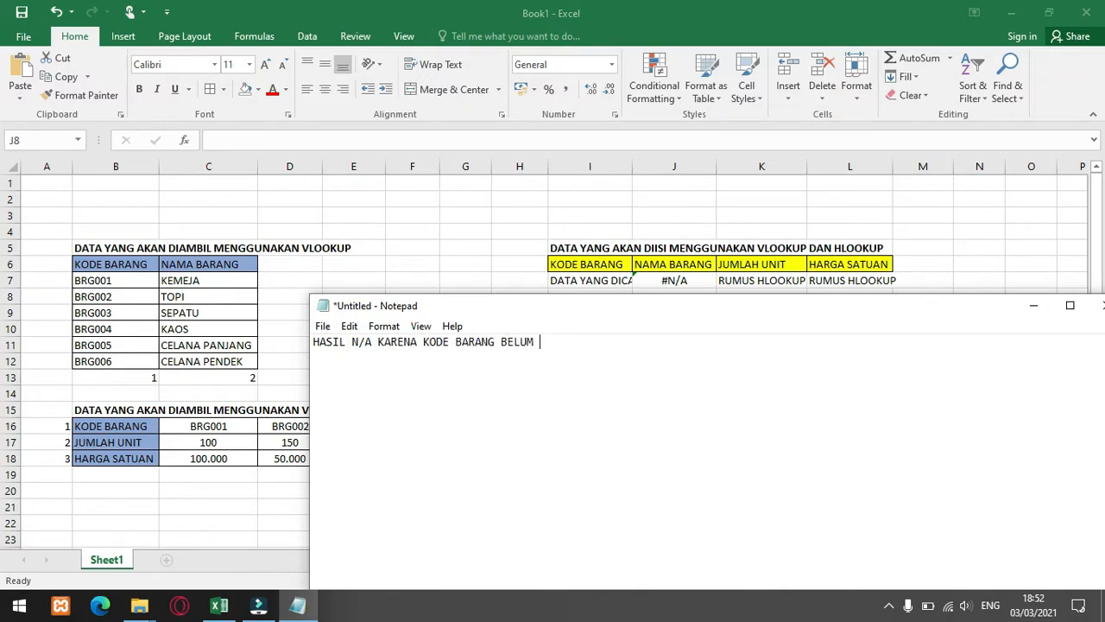
type("KITA ISIKAN")
key("Return")
type("MARI KITA COBA")
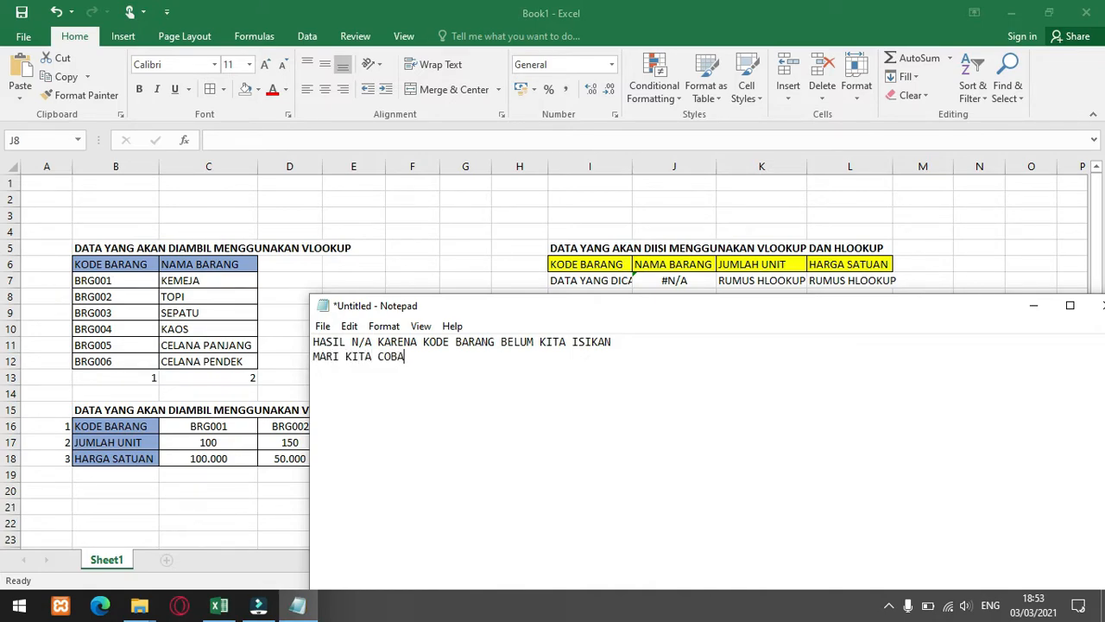
Step: Return to Excel and enter the item code BRG001 in cell I7
left_click(587, 278)
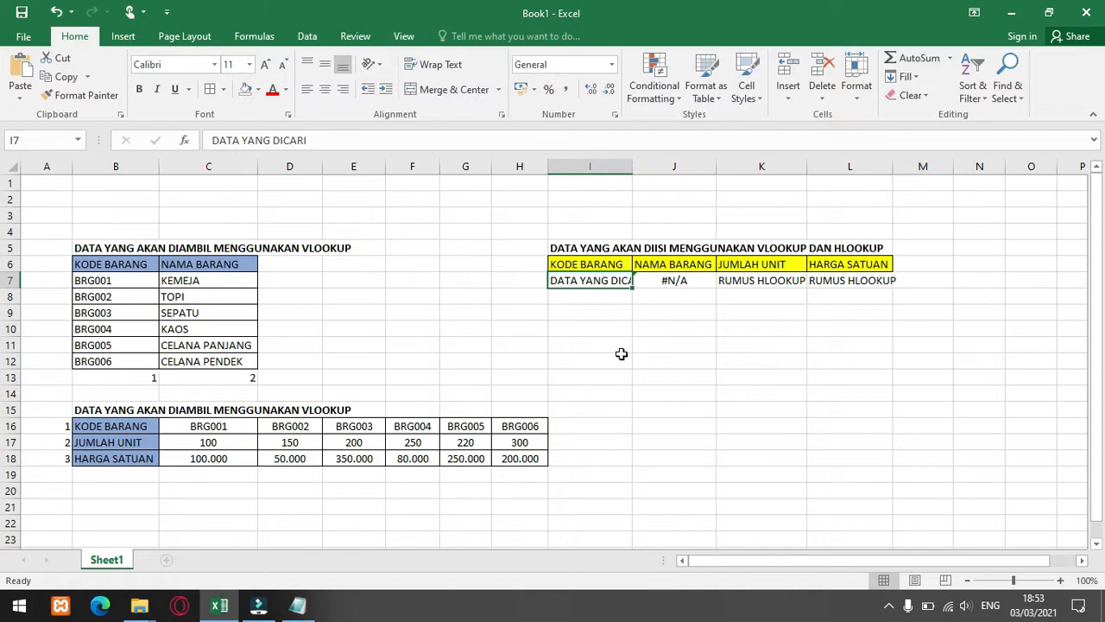
type("BR")
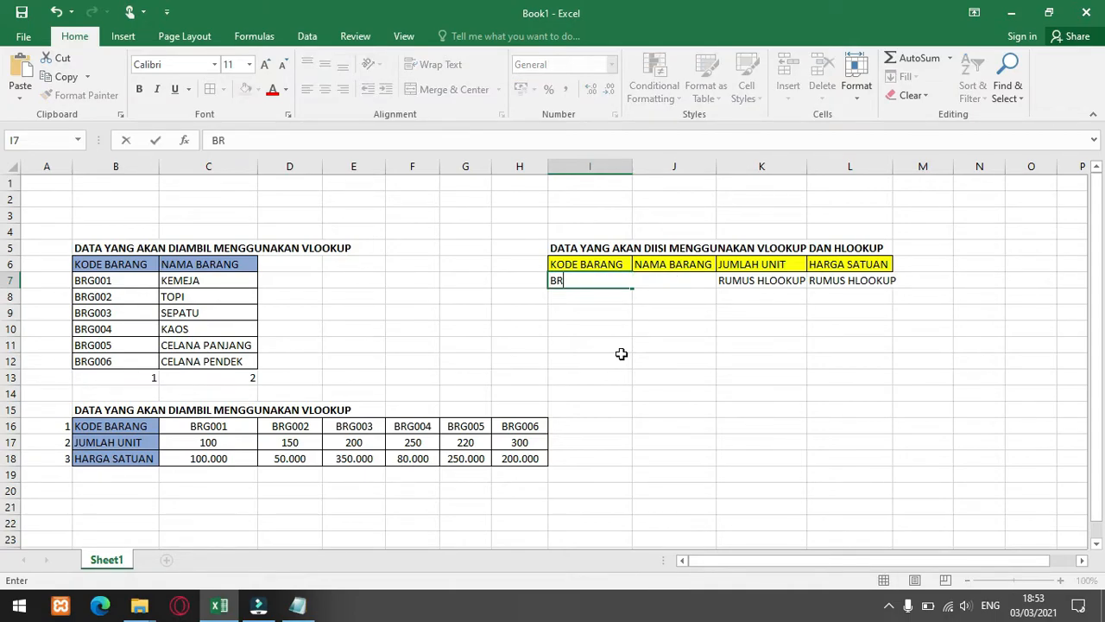
type("G001")
Step: Switch to Notepad and replace the note with "KODE BARANG BRG001 MERUPAKAN KODE UNTUK BARANG KEMEJA MAKA AKAN MUNCUL KEMEJA"
left_click(299, 607)
key("ctrl+a")
key("BackSpace")
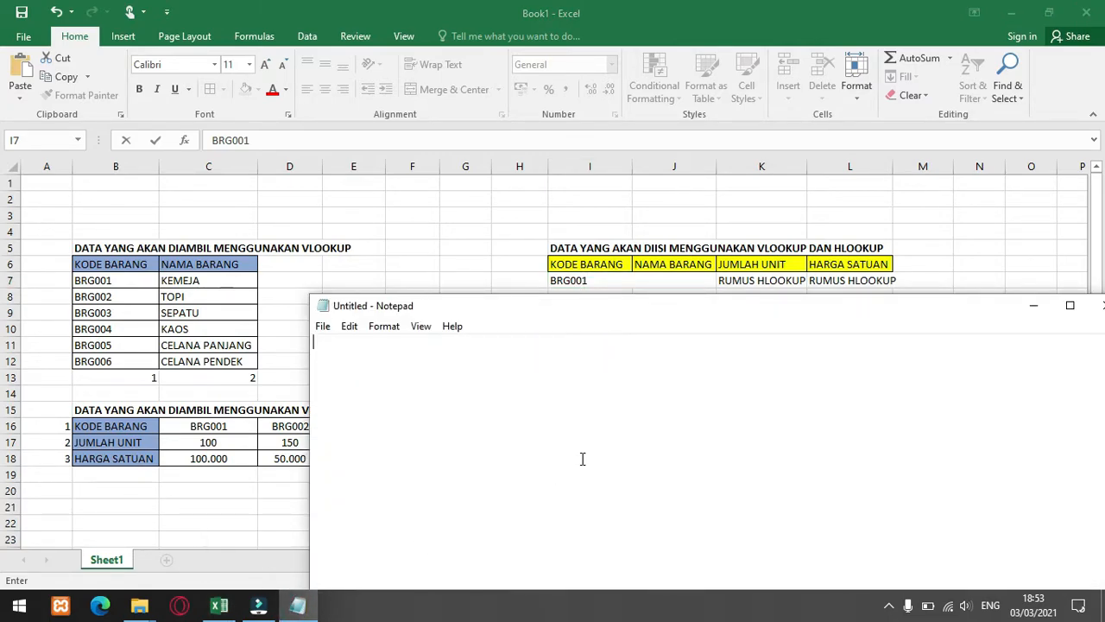
type("KODE BARANG BRG")
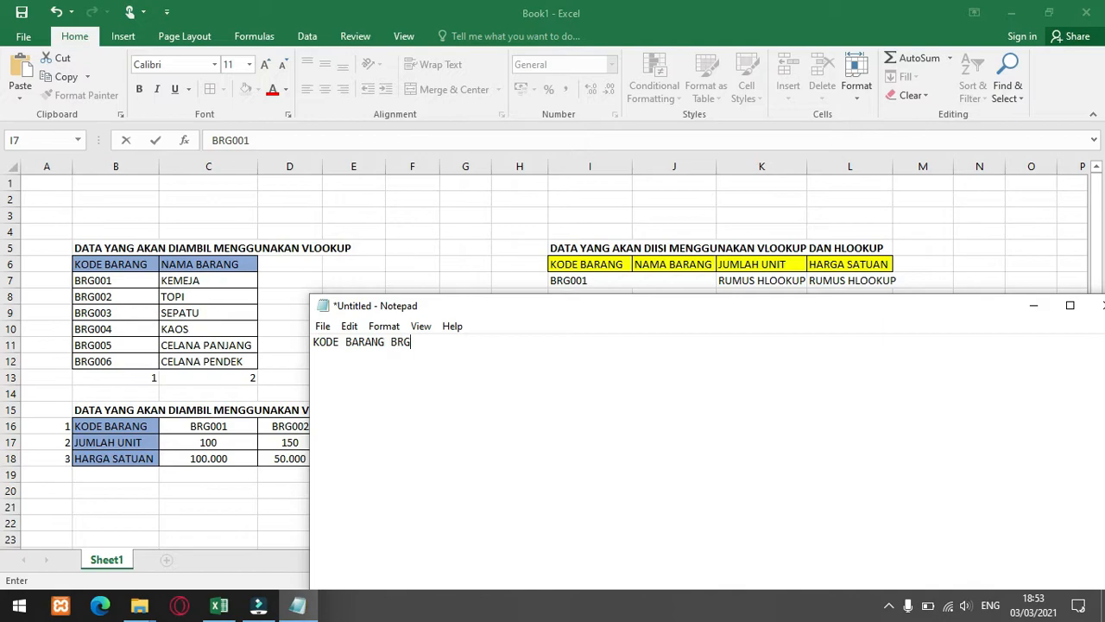
type("001 MERUPAKAN")
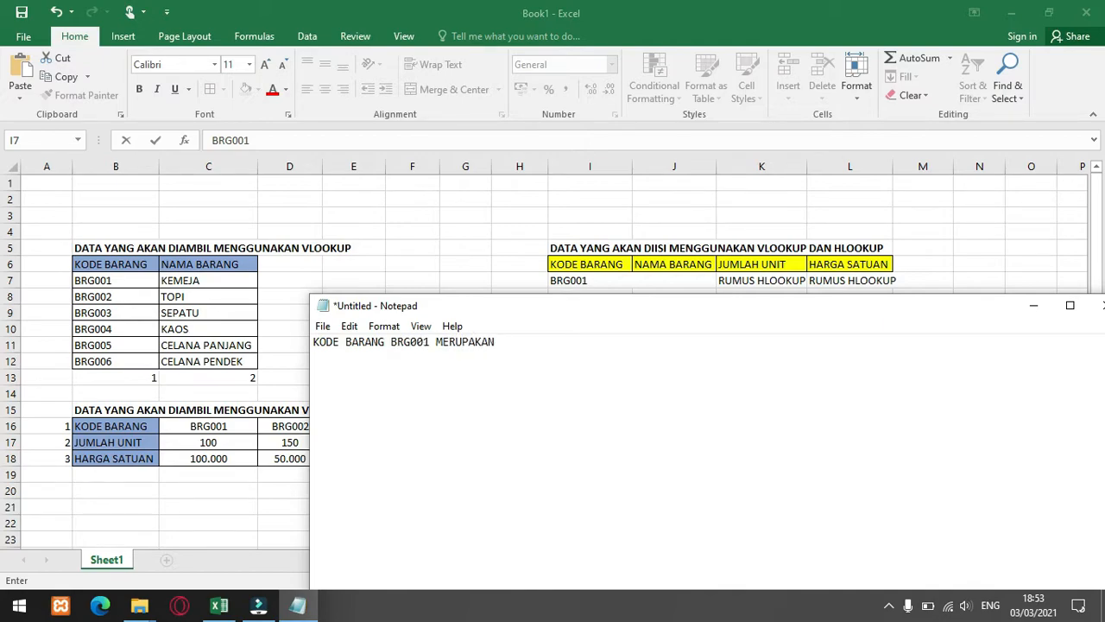
type(" KODE UNTUK BARANG KEMEJA MAKA AKAN MU")
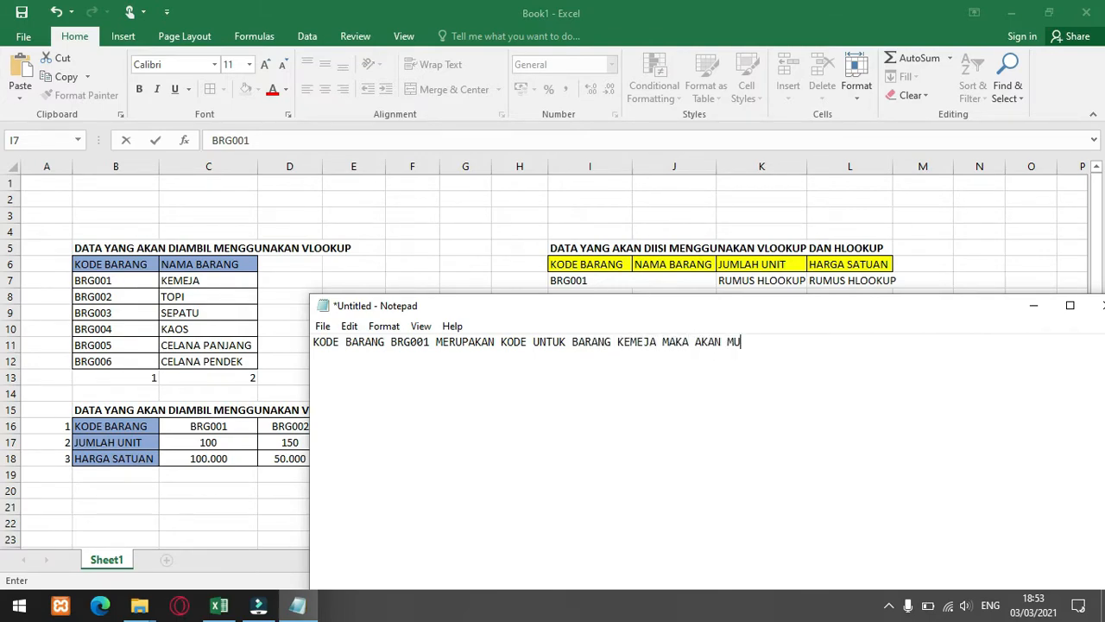
type("NCUL KEMEJA")
Step: Return to Excel, confirm the BRG001 entry in I7 and check the name returned in J7
left_click(612, 278)
key("Return")
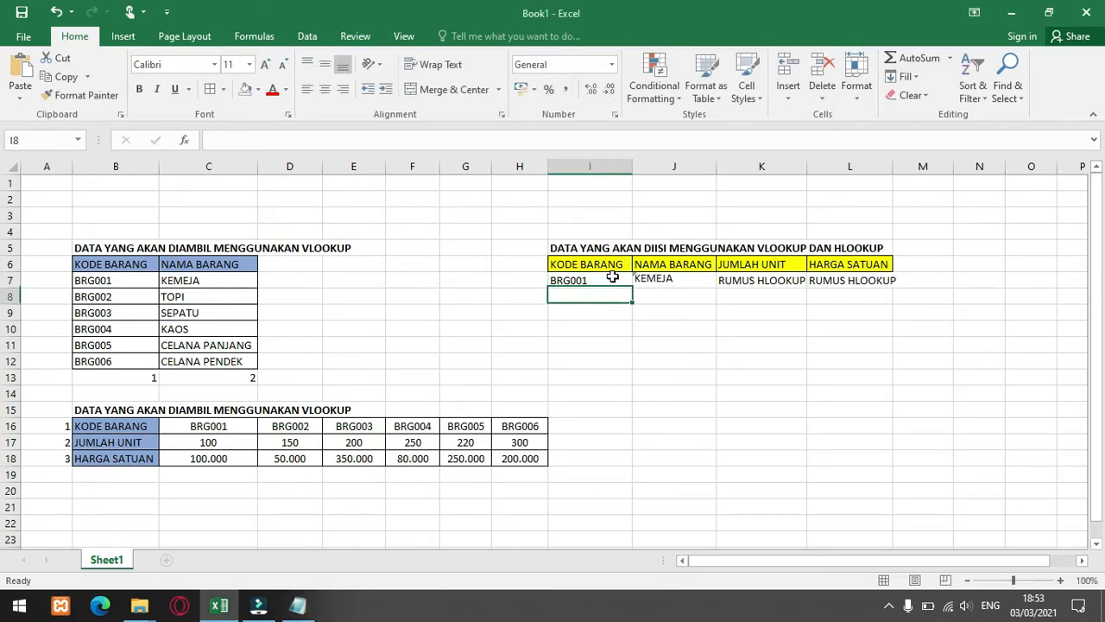
left_click(654, 287)
Step: Change the item code in I7 to BRG003 and compare row 7 with the matching row of the vertical source table
left_click(600, 282)
double_click(599, 277)
double_click(553, 281)
type("BRG003")
key("Return")
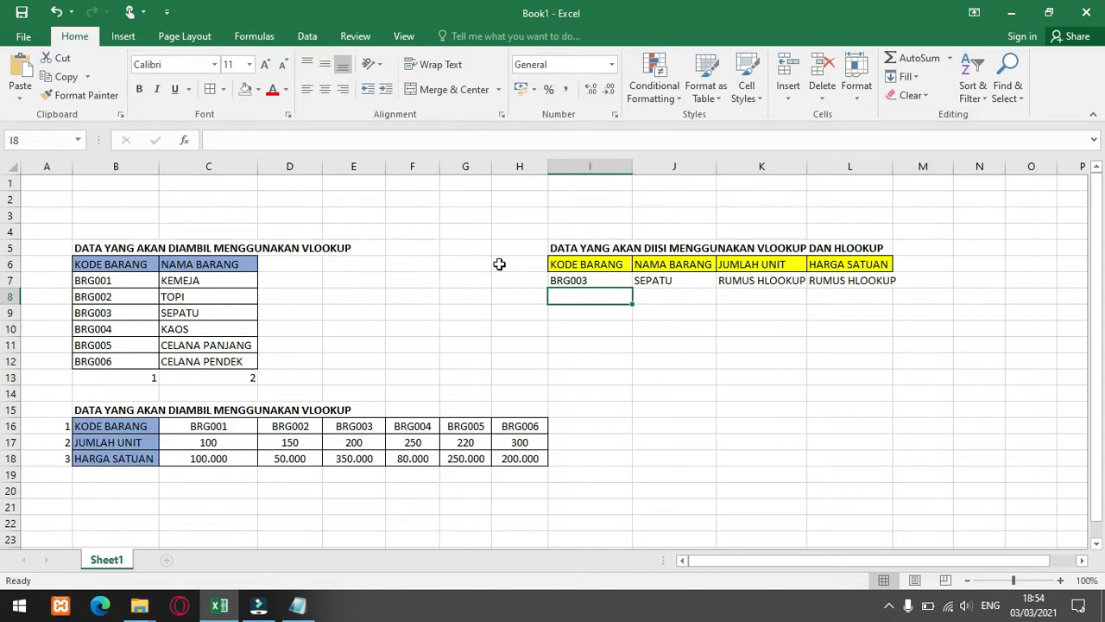
left_click(649, 275)
left_click(242, 313)
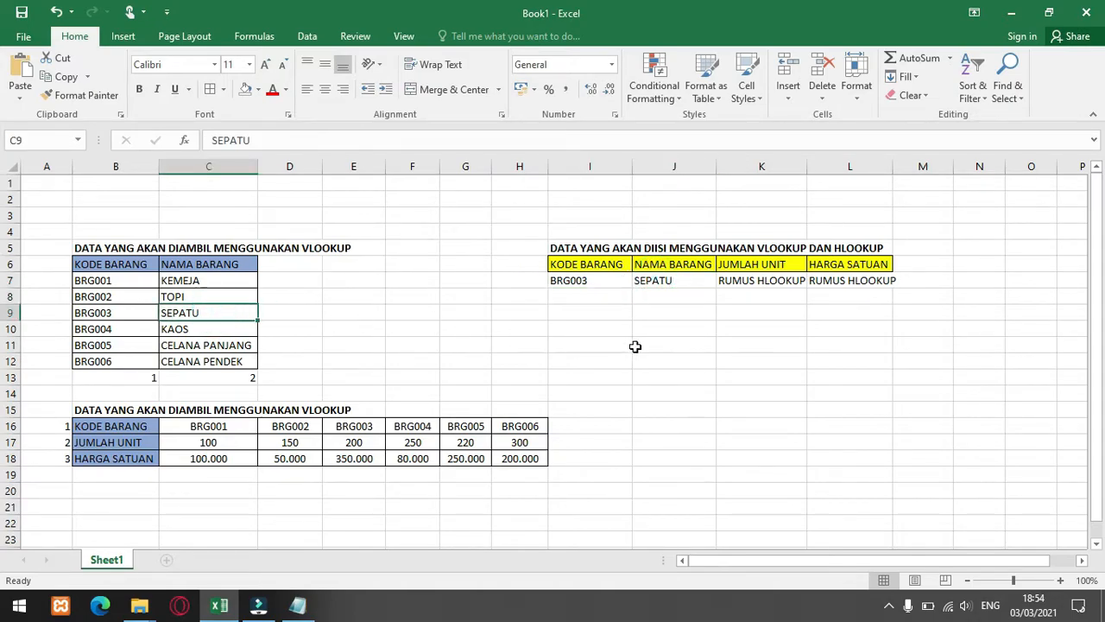
left_click(622, 286)
left_click(91, 318)
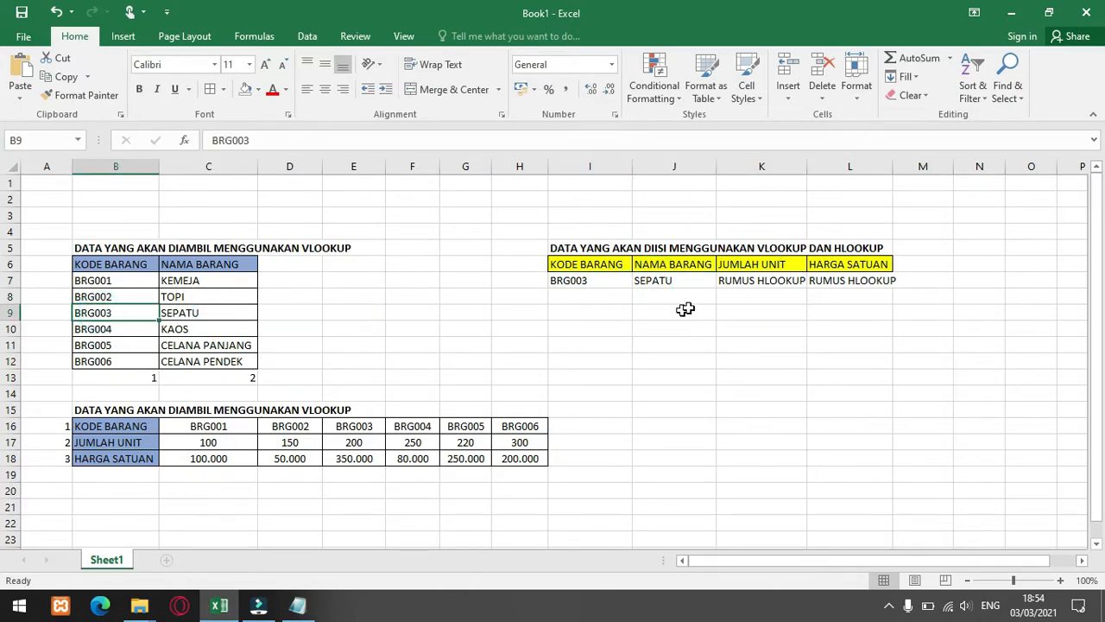
Step: Switch to Notepad and replace the note with "SELANJUTNYA KITA GUNAKAN RUMUS HLOOKUP"
left_click(298, 605)
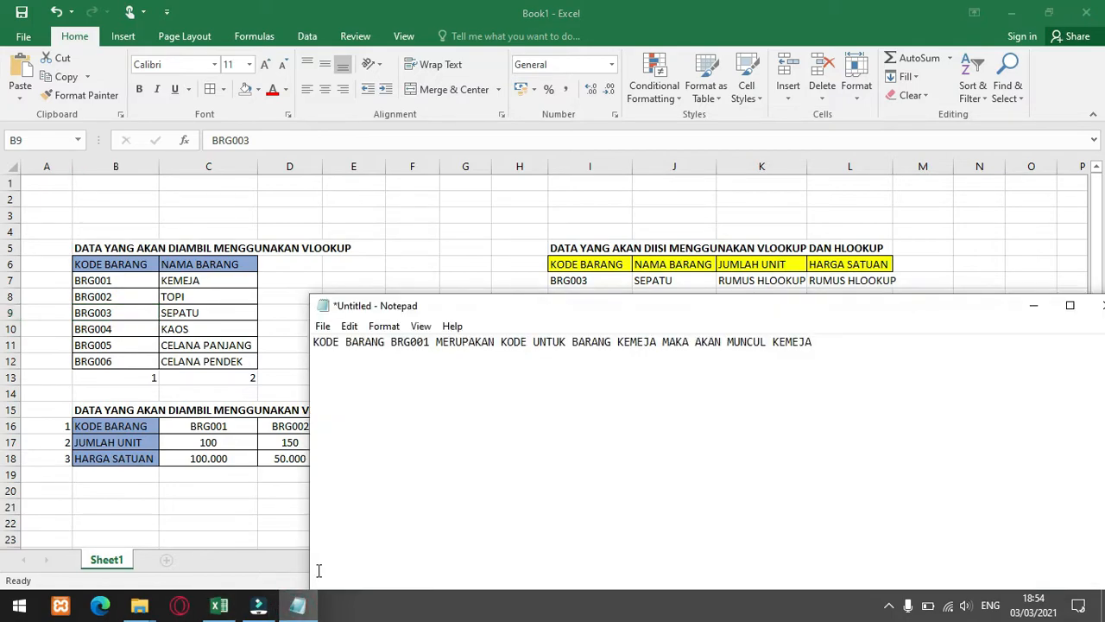
key("ctrl+a")
key("BackSpace")
type("SELANJUTNYA KIT")
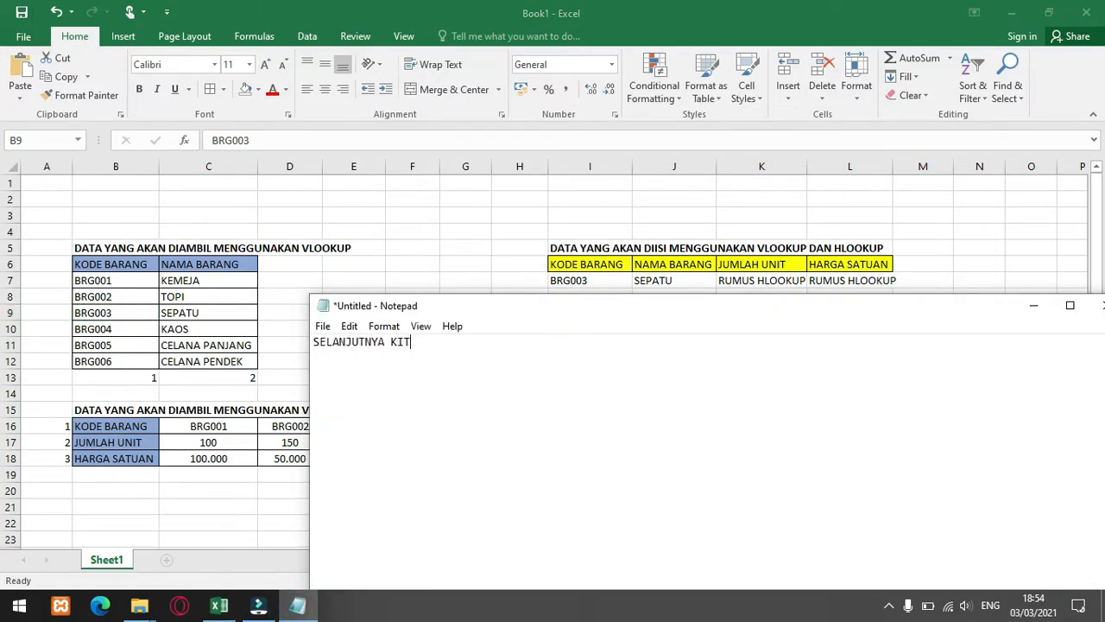
type("A GUNAKAN RUMUS ")
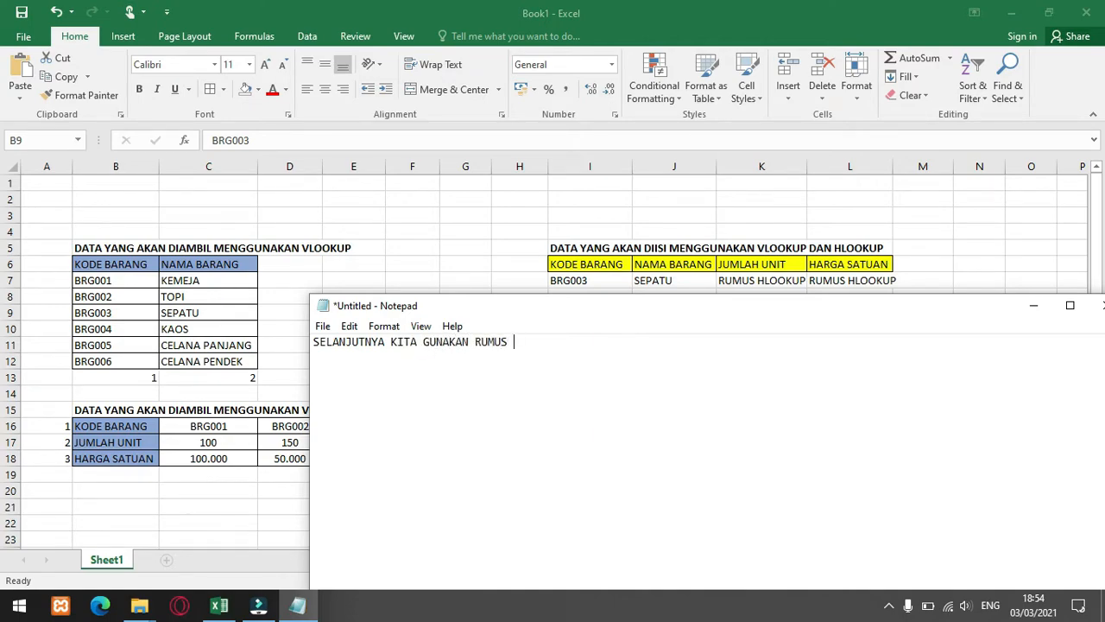
type("H LOOK")
key("BackSpace")
key("BackSpace")
key("BackSpace")
key("BackSpace")
type("LOOKUP")
Step: Add a second line to the note: "RUMUS SAMA SEPERTI VLOOKUP HANYA SAJA PERHITUNGAN BUKAN KOLOM TAPI BARIS"
key("Return")
type("RUMUS ")
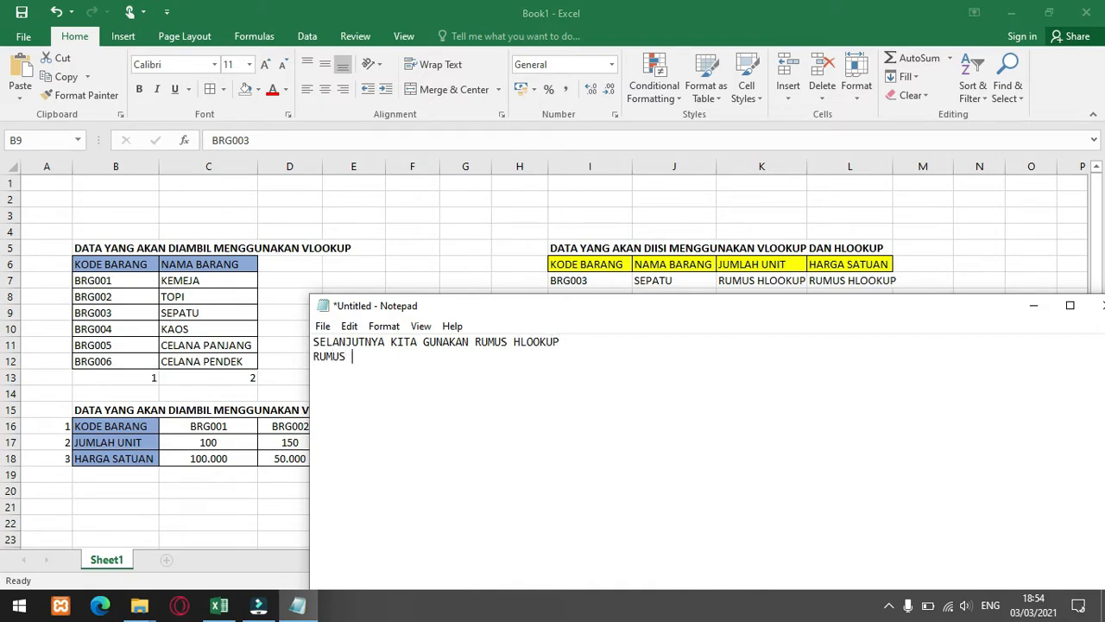
type("SAMA SEPERTI VL")
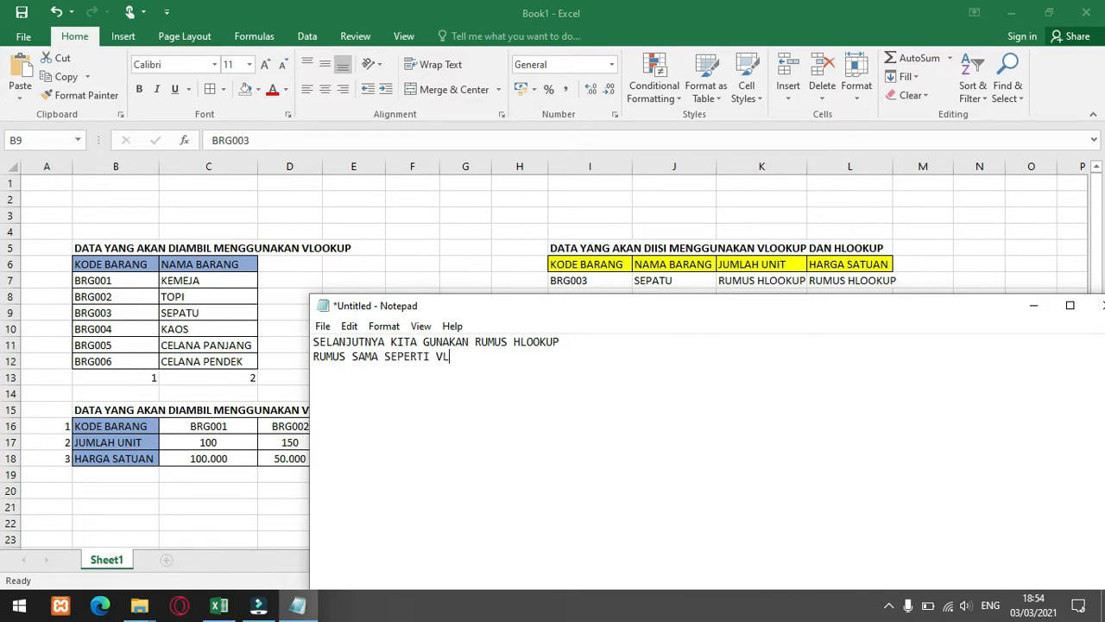
type("OOKUP HANYA SAJA ")
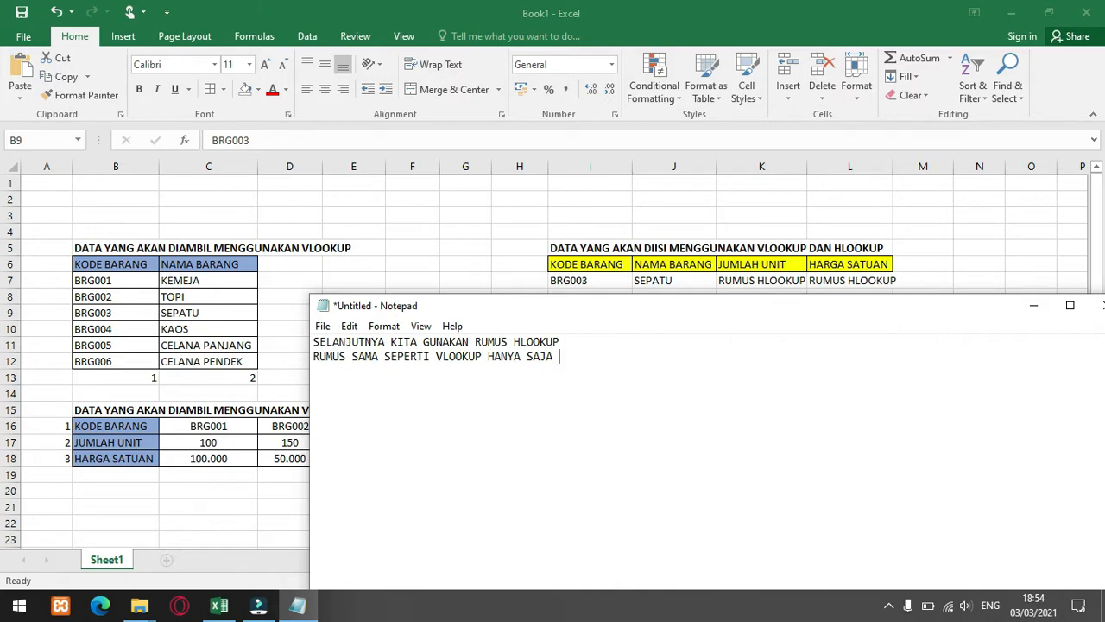
type("PERHITUNGAN BUKAN KOLOM TAPI BARIS")
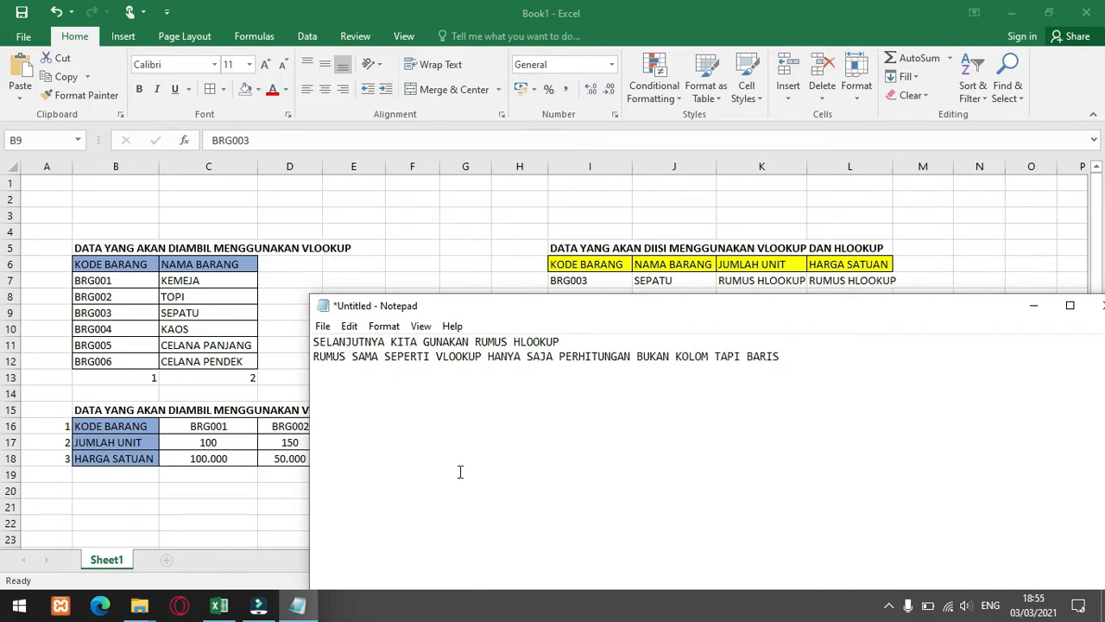
Step: Return to Excel and examine the numbered rows 1 to 3 of the horizontal source table
left_click(47, 425)
left_click_drag(48, 425, 52, 458)
left_click(129, 442)
left_click(185, 427)
left_click(187, 443)
left_click(189, 457)
Step: Start an HLOOKUP formula in K7 with I7 as the lookup value and C16:H18 as the table array, each followed by a semicolon
left_click(765, 275)
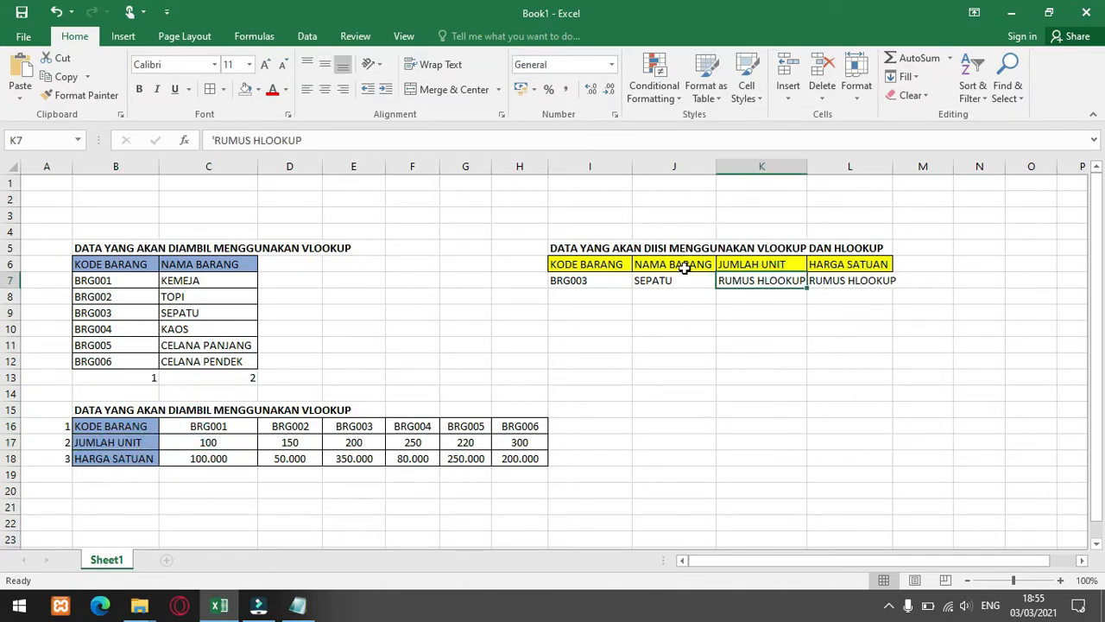
type("=")
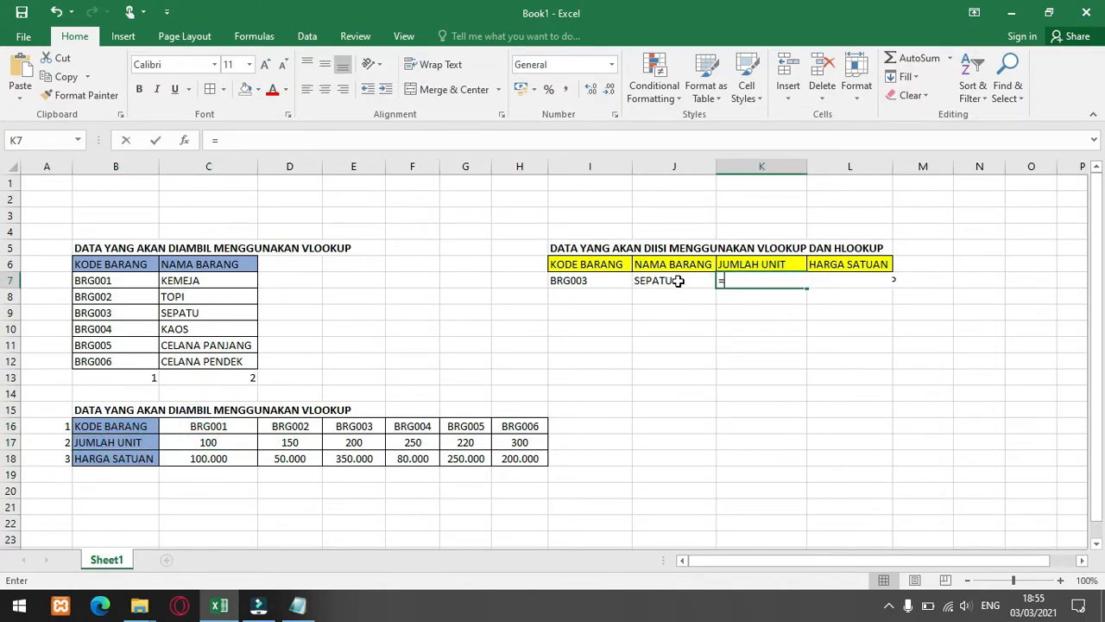
type("hLo")
key("Tab")
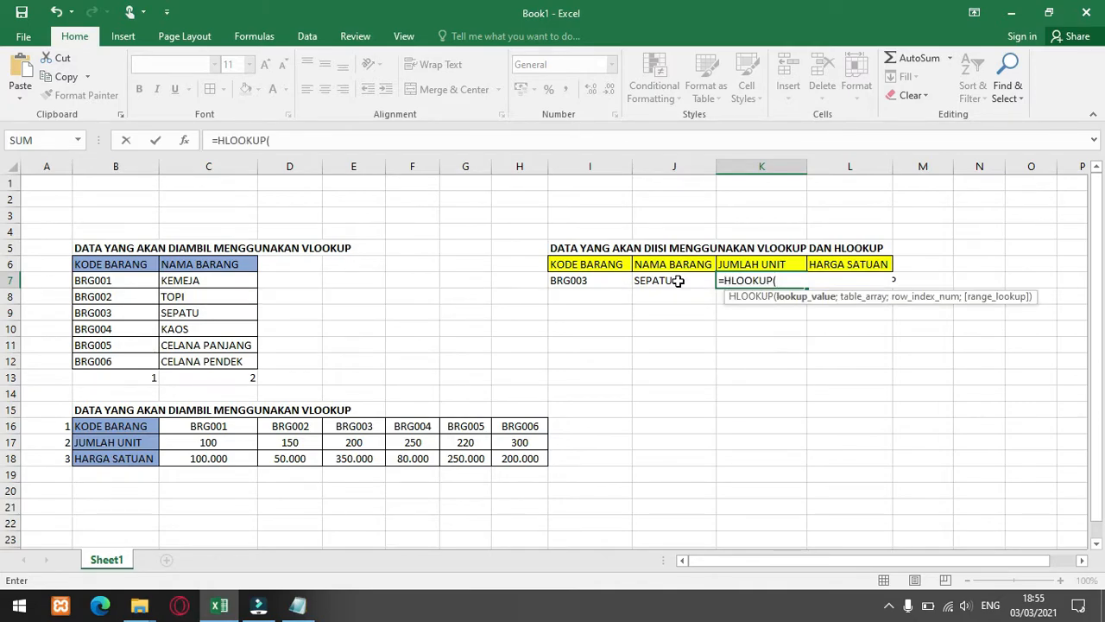
left_click(586, 278)
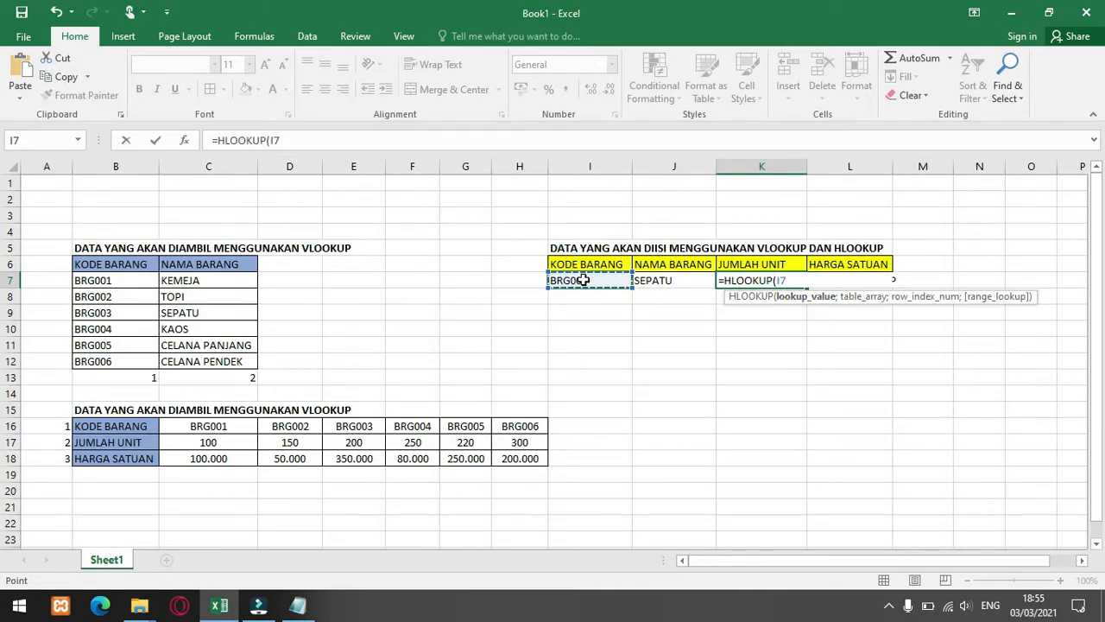
type(";")
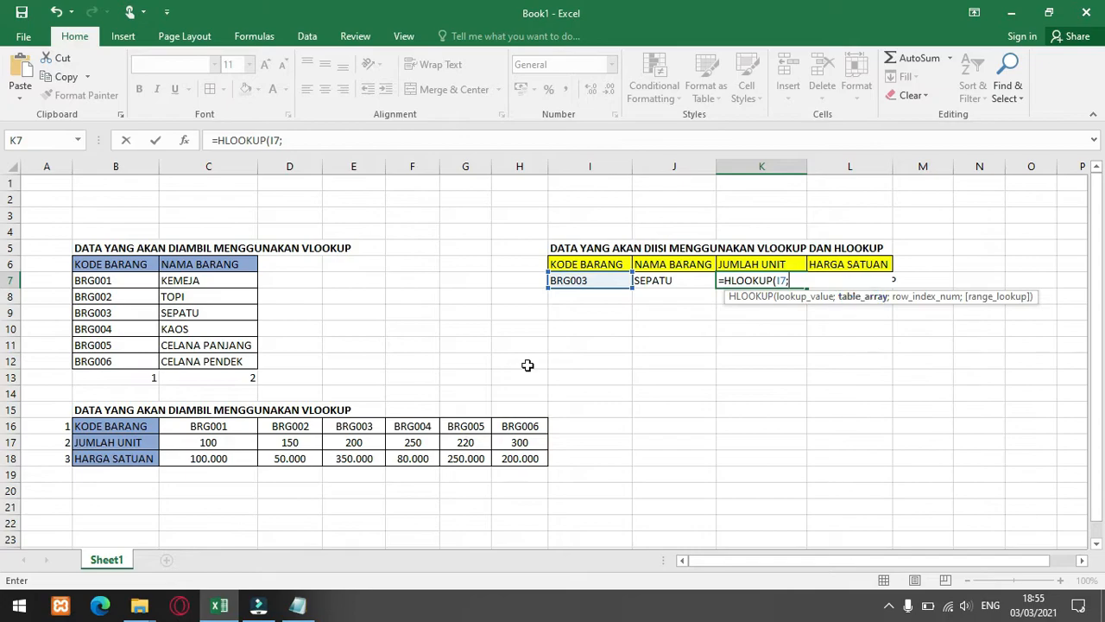
left_click_drag(204, 426, 517, 453)
type(";")
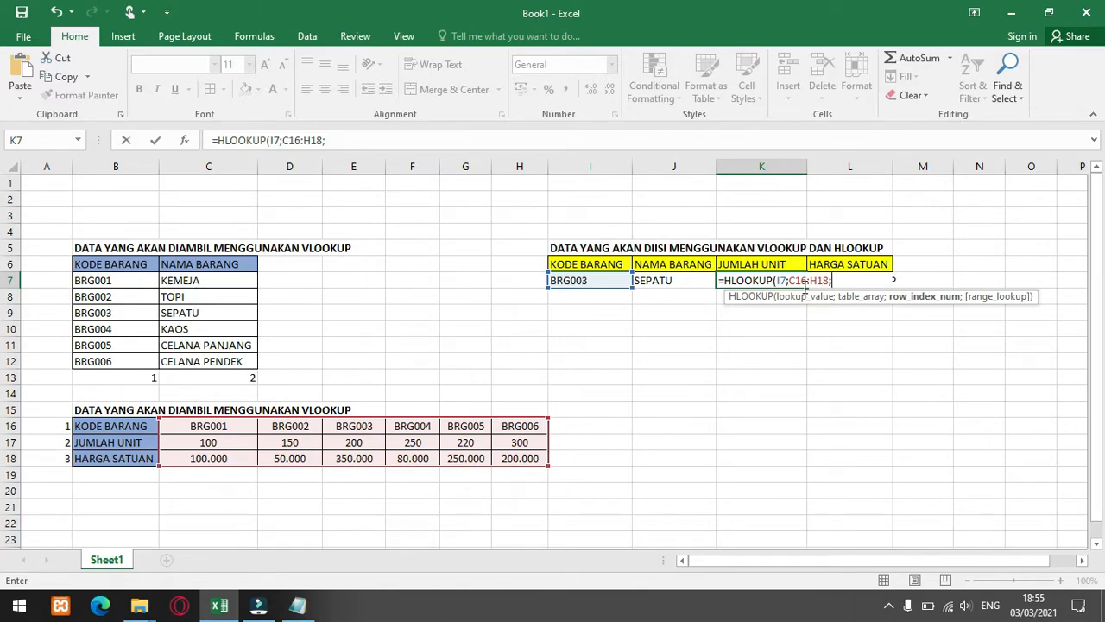
Step: Switch to Notepad and replace the note with "KITA CARI JUMLAH UNIT MAKA BARIS KEDUA DARI TABEL YANG KITA PILIH TADI"
left_click(293, 611)
key("ctrl+a")
key("BackSpace")
type("KITA CARI JUMLAH UNIT")
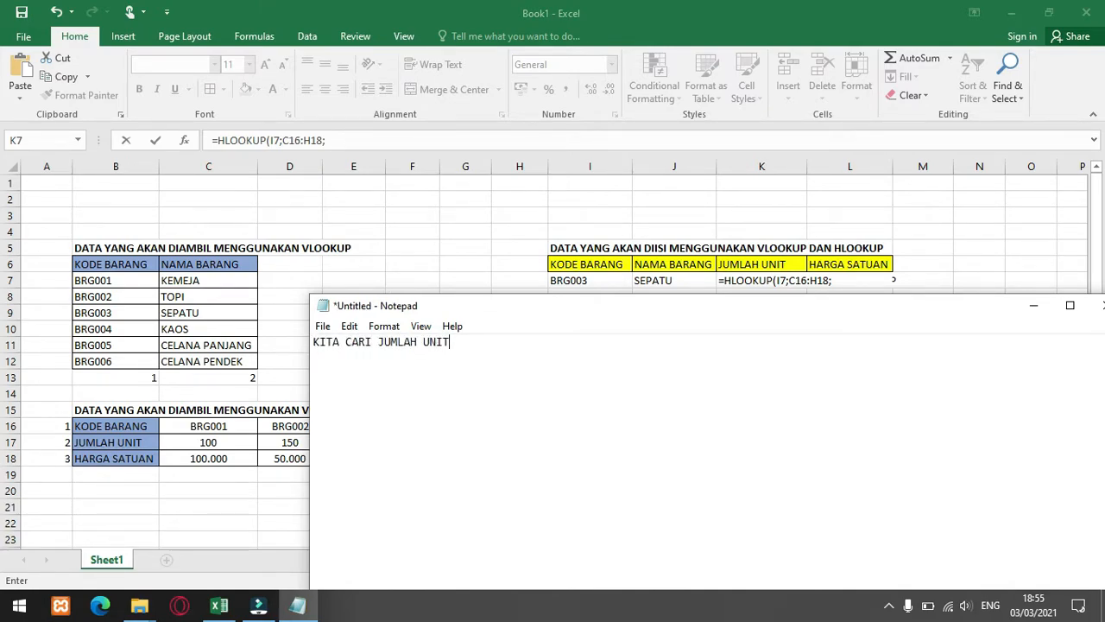
type(" MAKA BARIS KEDUA DARI")
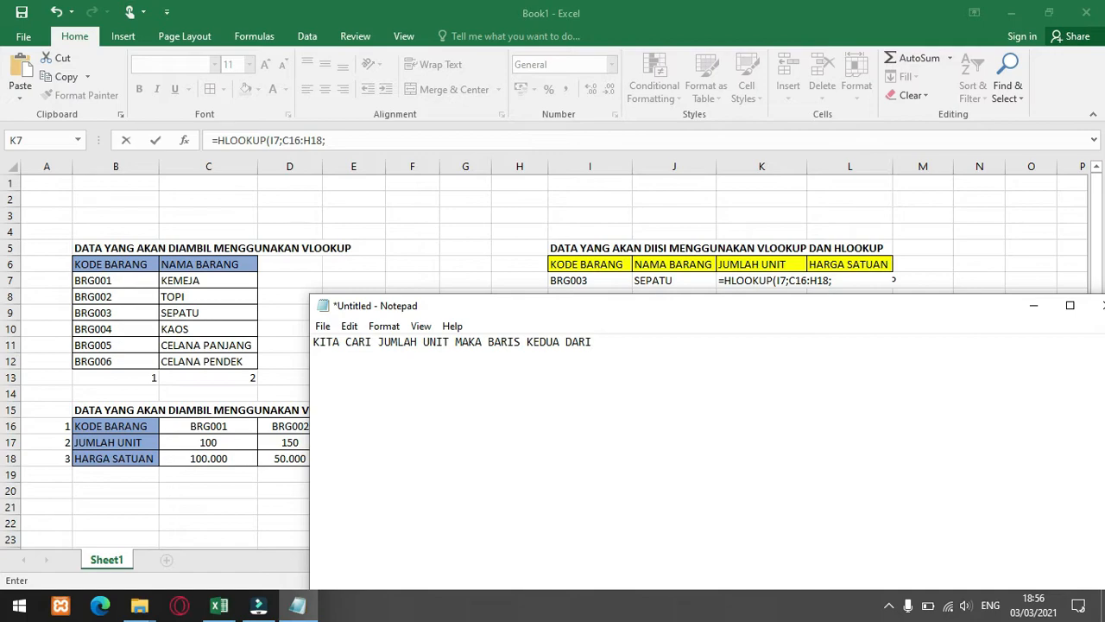
type("YANG KITA PILIH TADI")
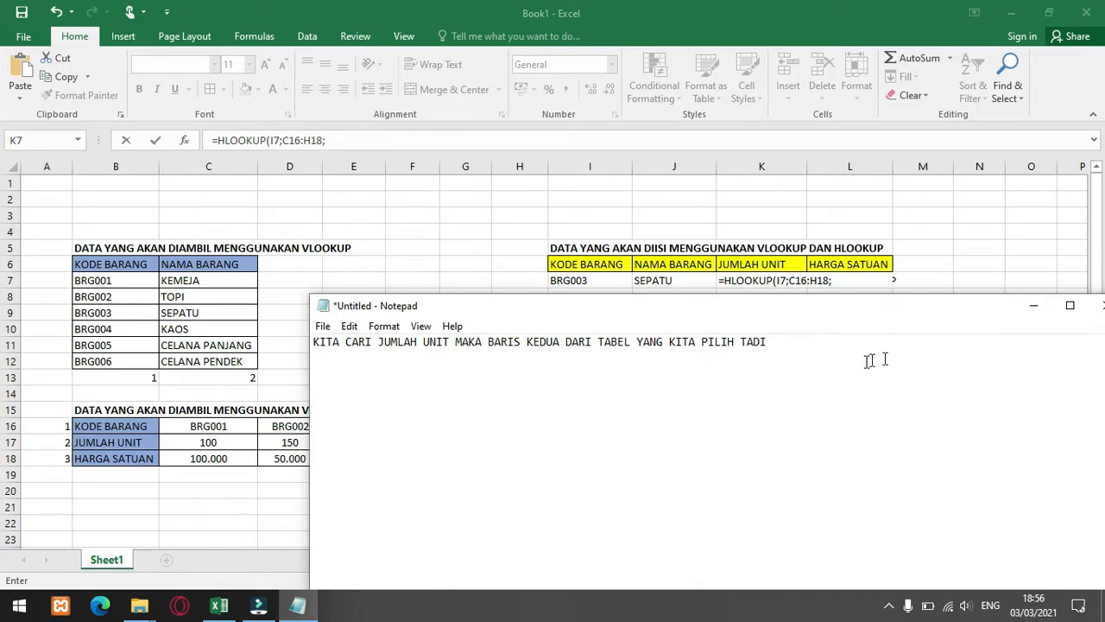
Step: Return to Excel and complete the HLOOKUP formula in K7 with row index 2 and FALSE
left_click(1027, 309)
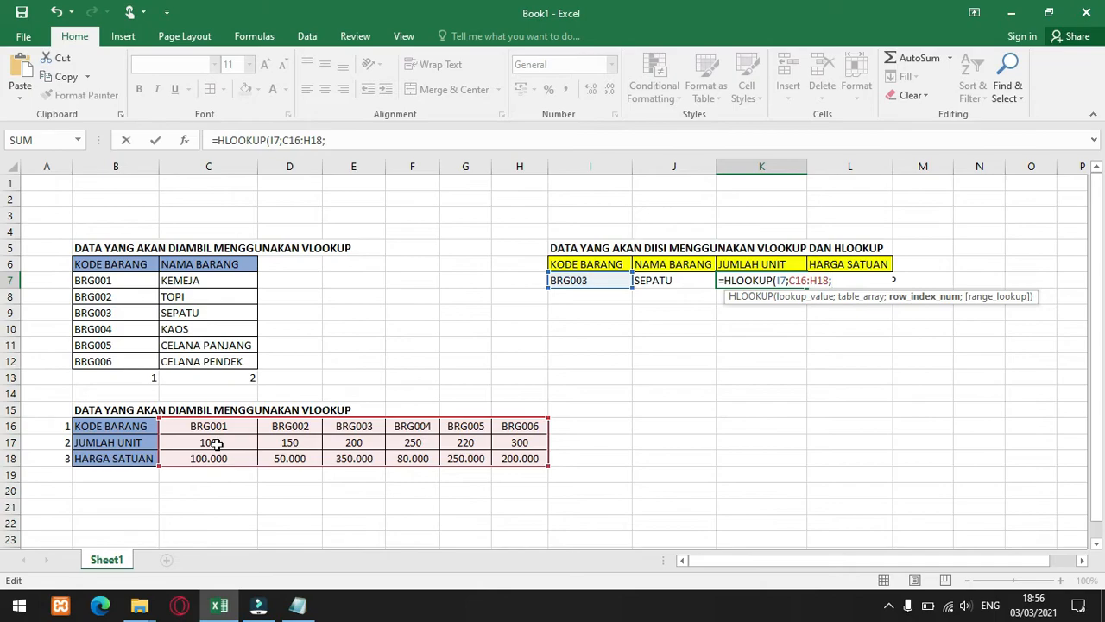
type("2;")
key("Down")
key("Tab")
key("Return")
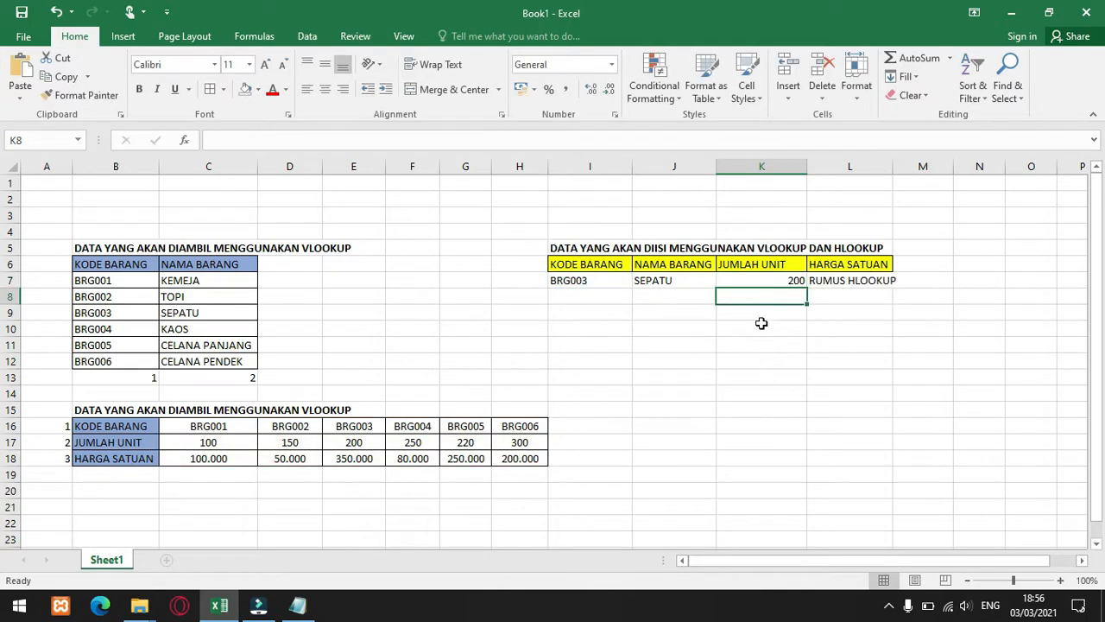
left_click(782, 282)
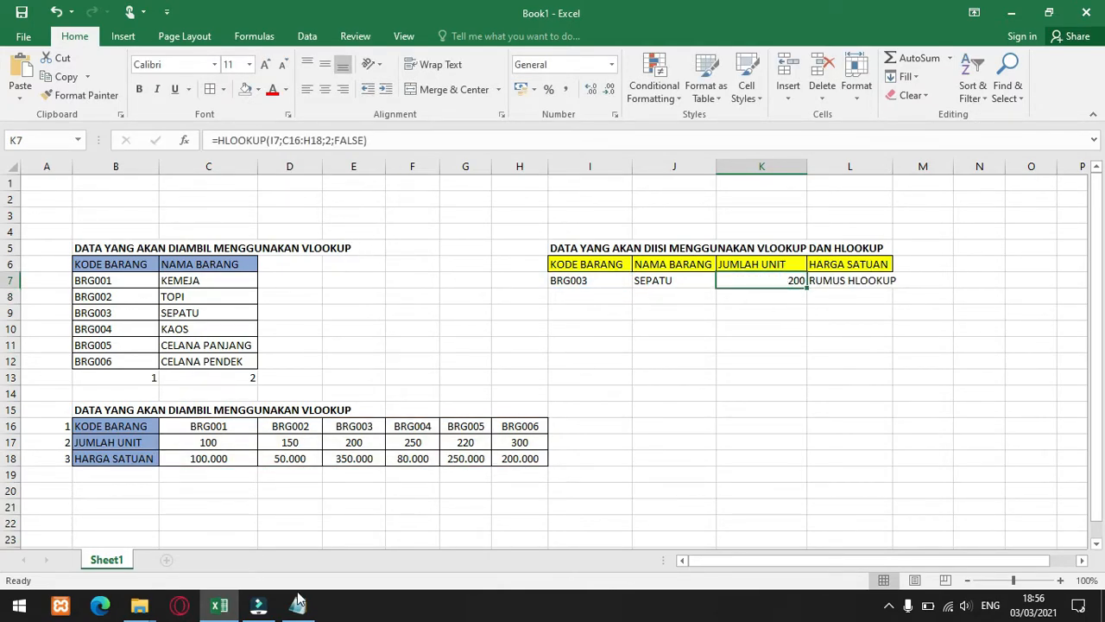
Step: Switch to Notepad and replace the note with "JUKA JUMLAH UNIT MENGGUNAKAN BARIS KE 2 MAKA HARGA SATUAN AKAN MENGGUNAKAN BARIS KE 3"
left_click(835, 283)
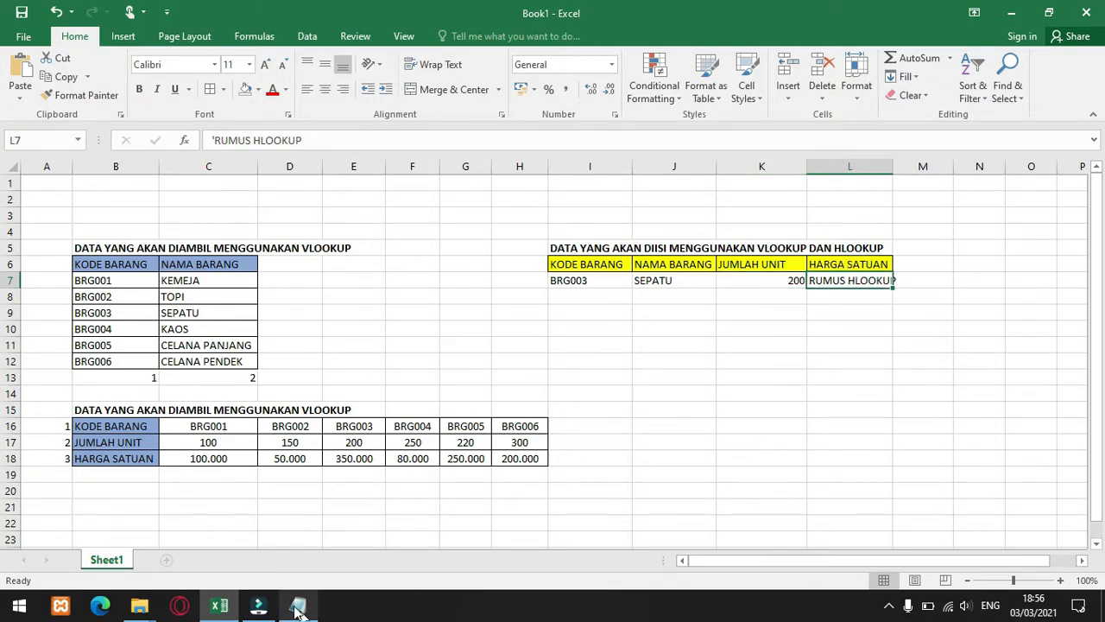
left_click(105, 444)
left_click(95, 459)
key("alt+Tab")
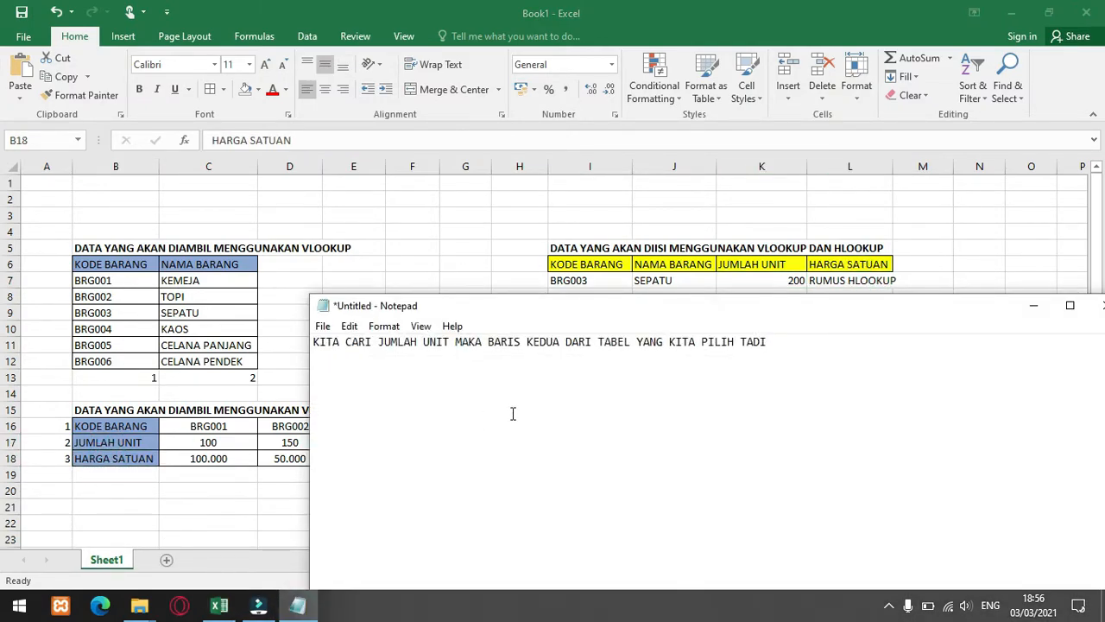
key("ctrl+a")
type("JU")
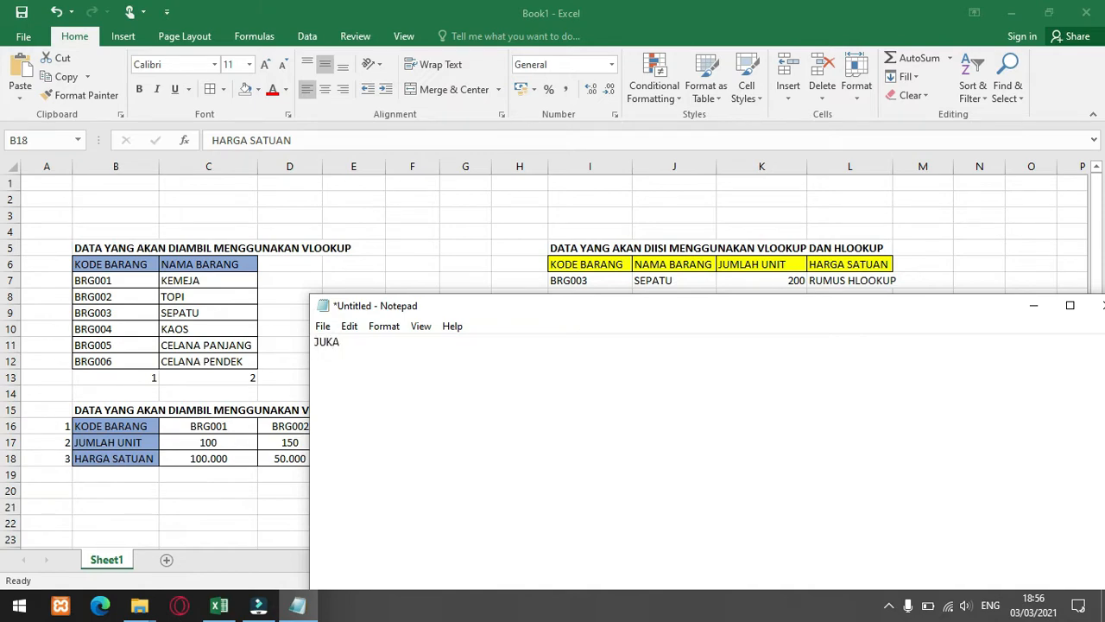
type("KA JUMLAH UNIT MENGGUNAKAN BARIS KE 2")
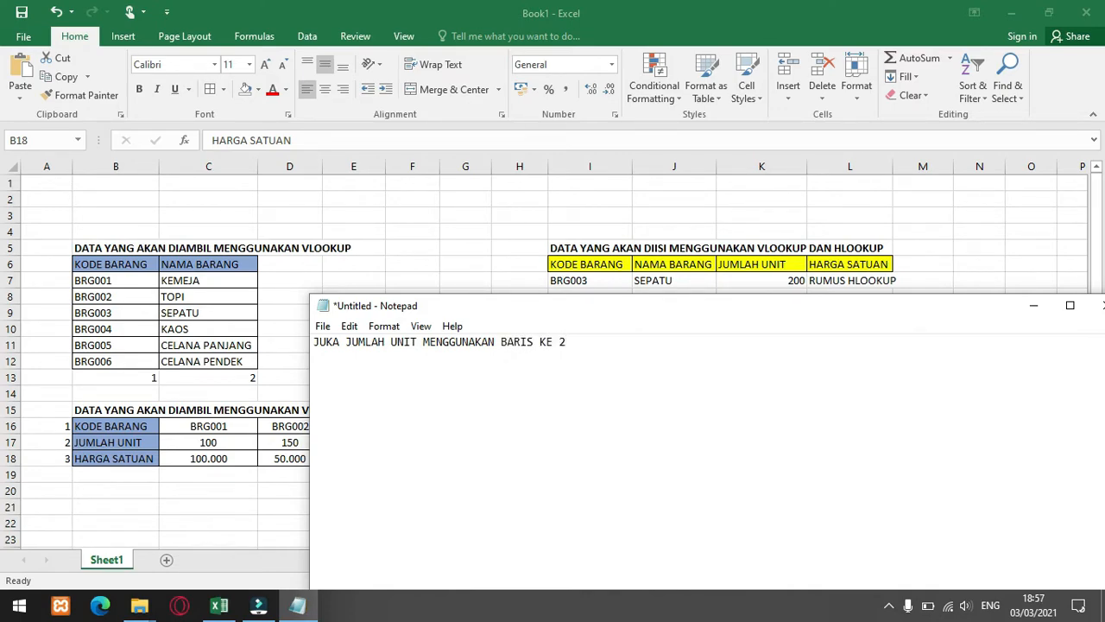
type("RGA SATUAN AKAN MENGGUNAKAN BARIS KE 3")
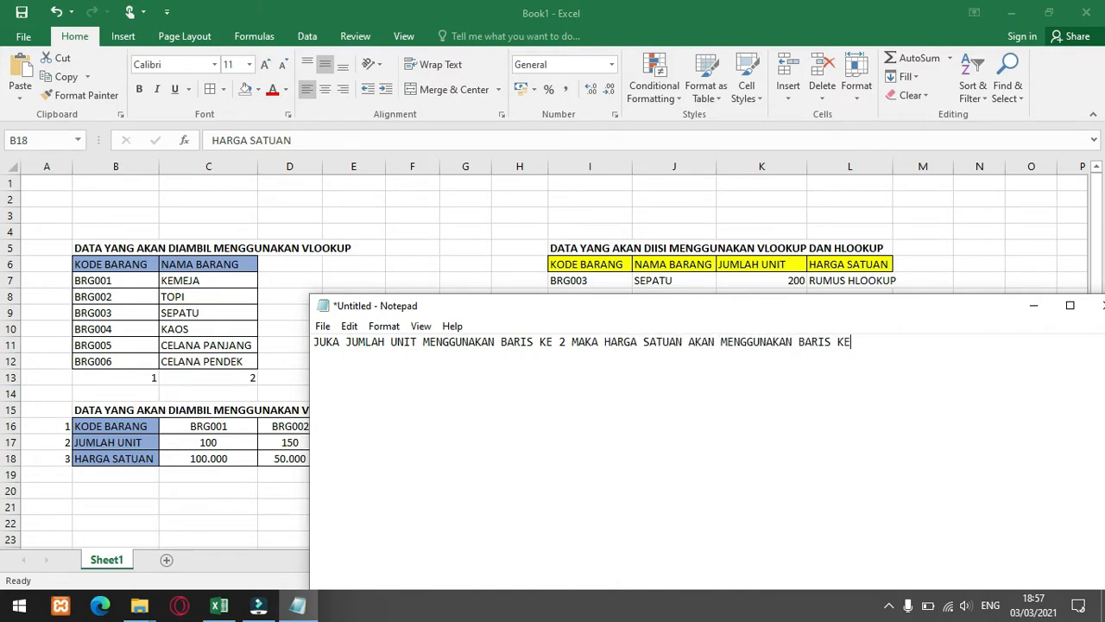
Step: Return to Excel and examine the HARGA SATUAN row of the horizontal source table
left_click(1036, 304)
left_click_drag(95, 458, 535, 457)
left_click(208, 458)
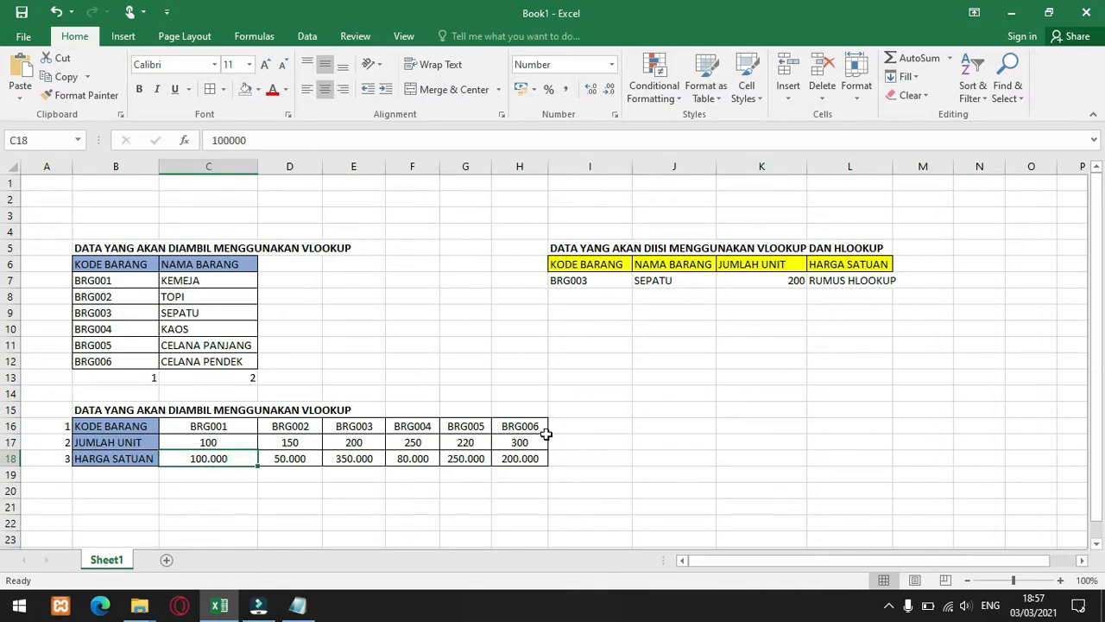
left_click(850, 282)
left_click(793, 283)
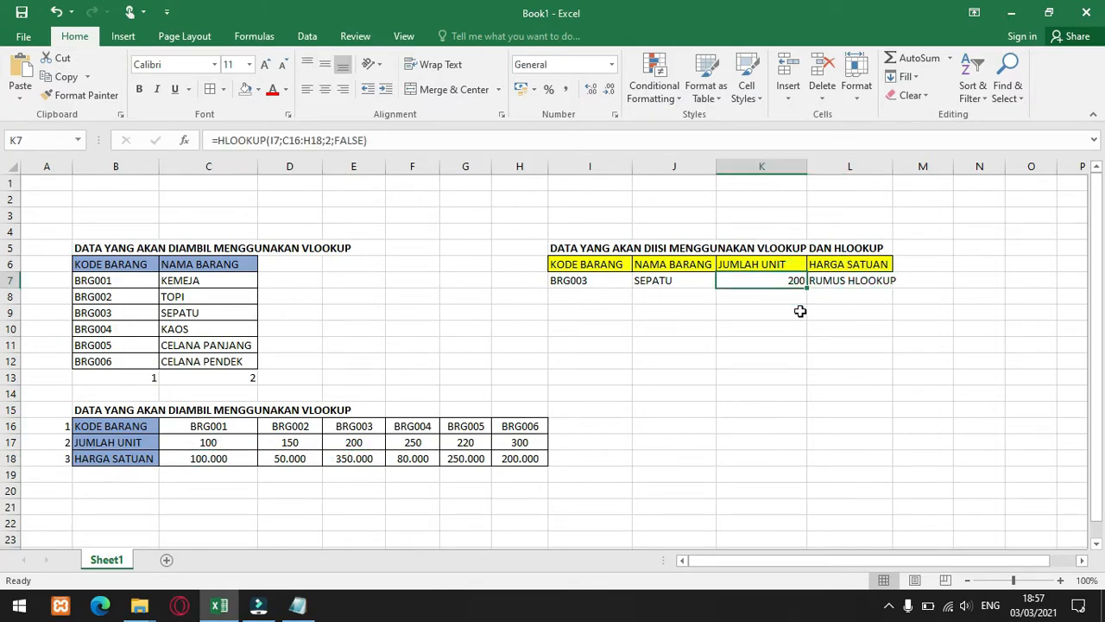
key("ctrl+v")
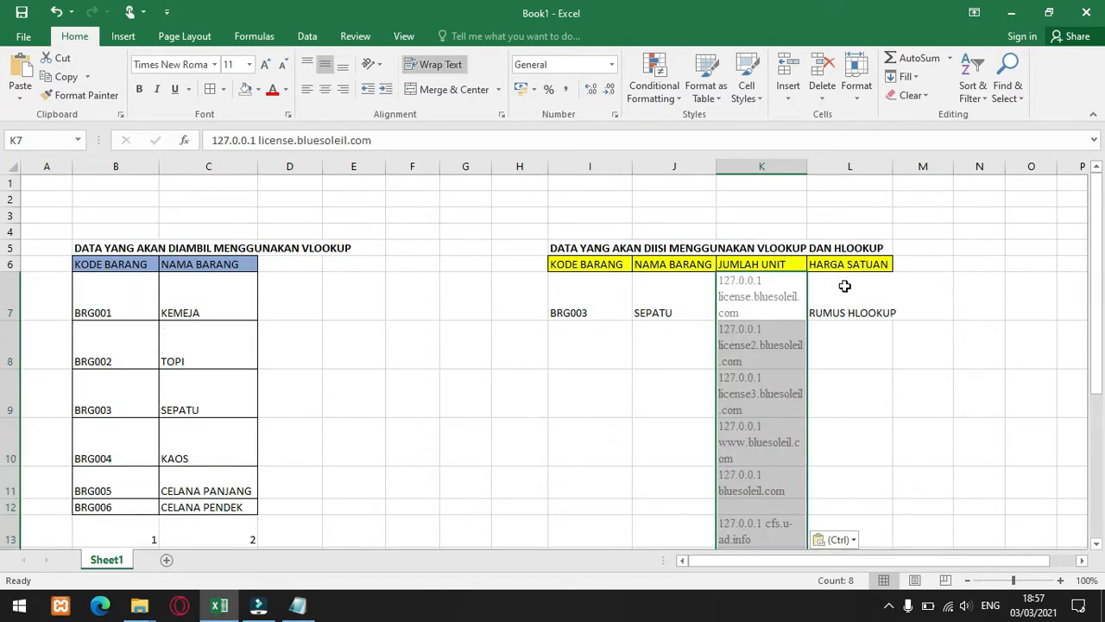
key("ctrl+z")
Step: Copy the HLOOKUP formula from K7 into the HARGA SATUAN cell L7
key("ctrl+c")
left_click(821, 283)
key("ctrl+v")
left_click(847, 280)
left_click(843, 288)
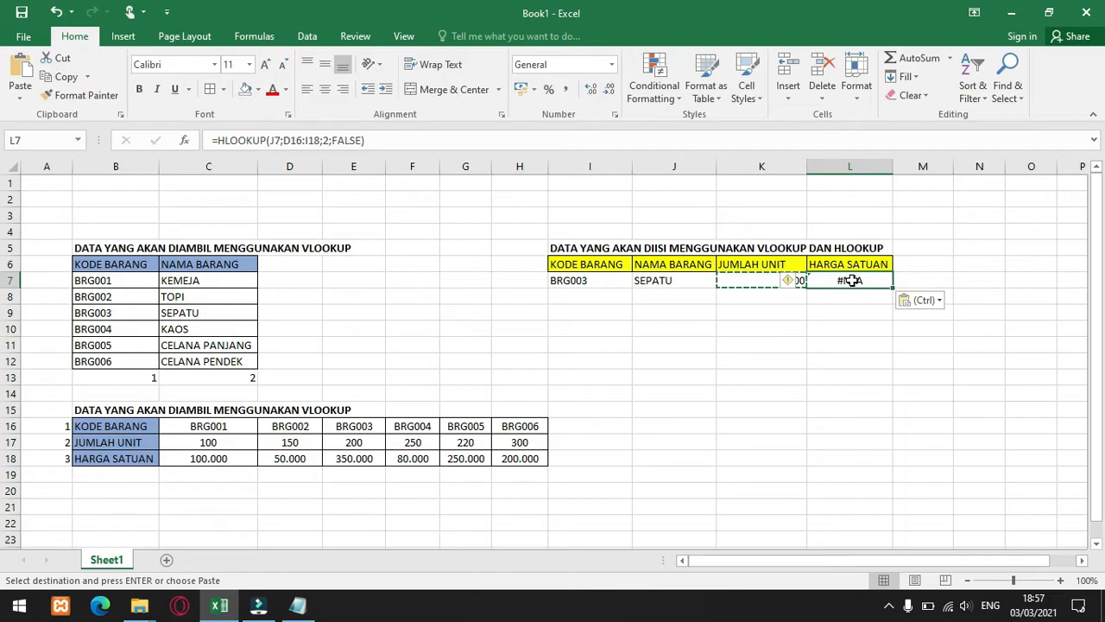
Step: Replace the arguments of the L7 HLOOKUP formula with I7 as the lookup value and C16:H18 as the table array
double_click(851, 280)
double_click(900, 284)
mouse_move(916, 283)
left_mouse_down()
mouse_move(882, 286)
mouse_move(916, 274)
left_mouse_up()
key("Delete")
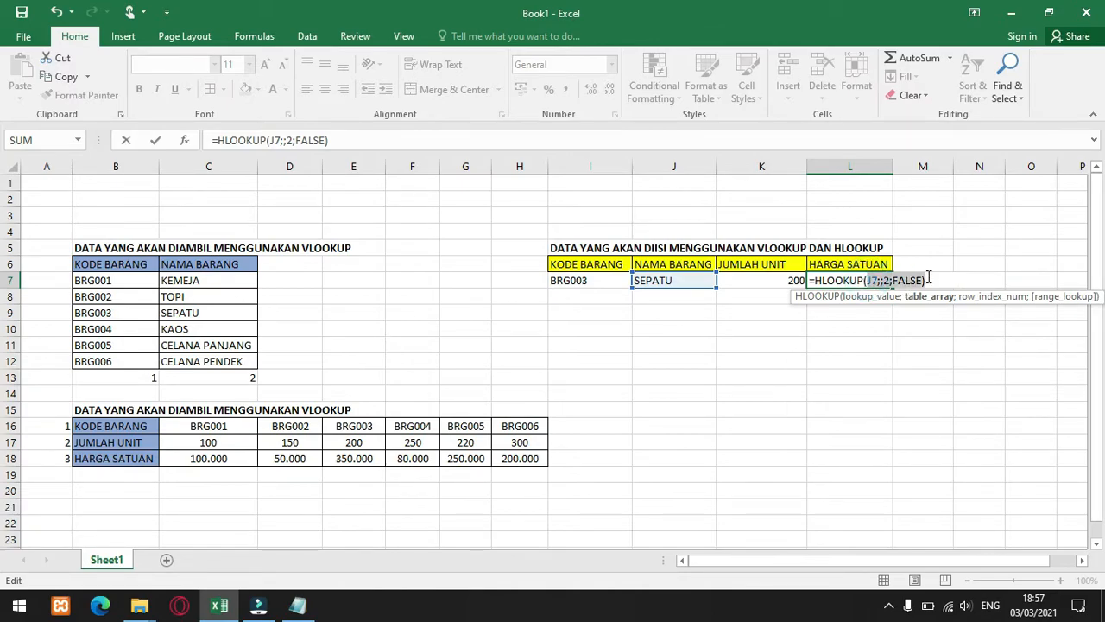
key("Delete")
left_click(591, 282)
type(";")
left_click_drag(229, 429, 516, 459)
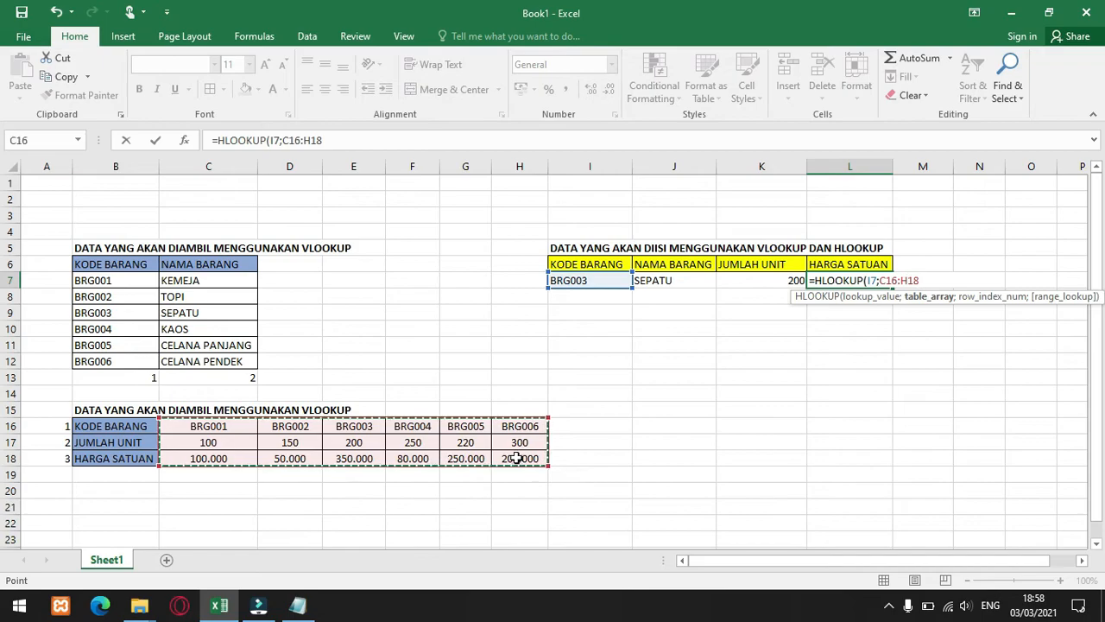
Step: Complete the L7 HLOOKUP formula with row index 3 and FALSE
type(";3")
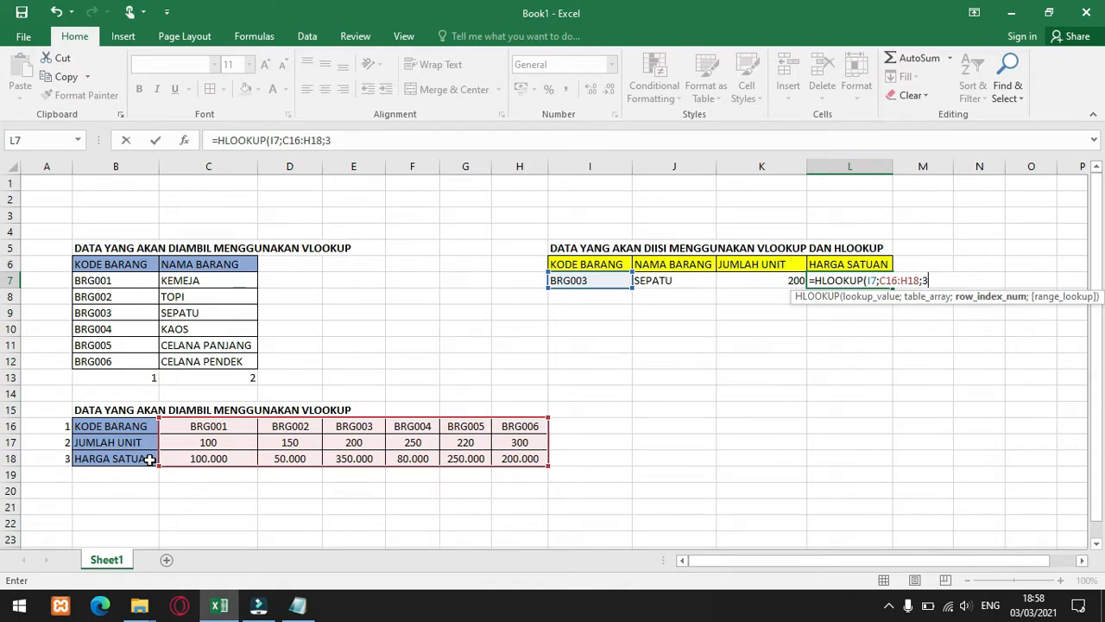
left_click(921, 282)
left_click(928, 281)
type(";FA")
key("Tab")
key("Return")
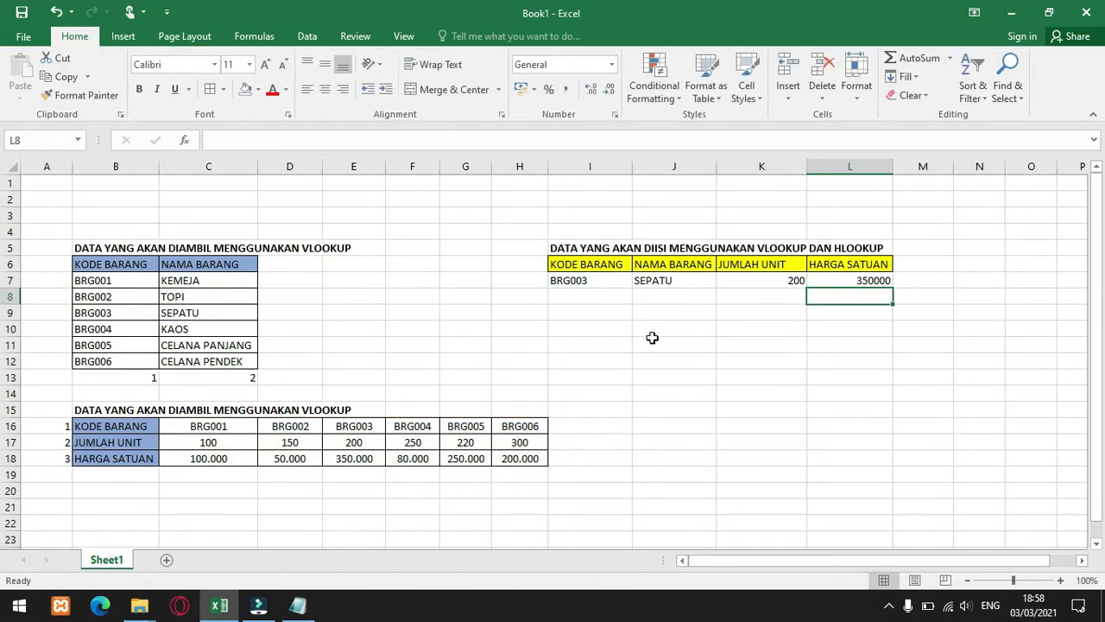
Step: Copy the formula text of K7 into K8 and prefix it with an apostrophe to show it as text
left_click(784, 285)
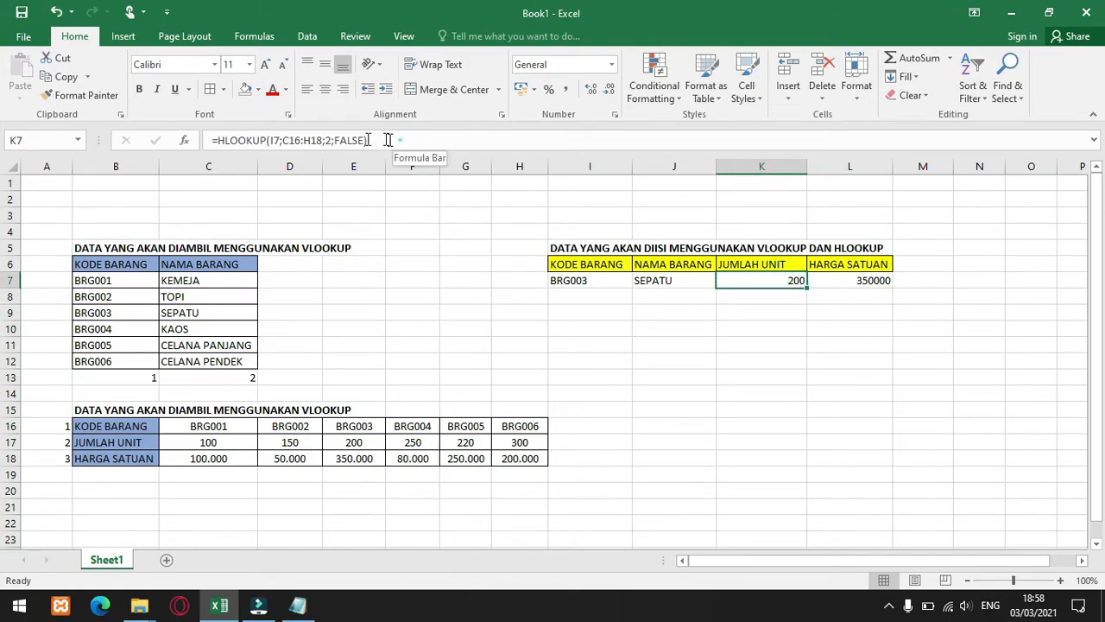
left_click_drag(390, 140, 212, 140)
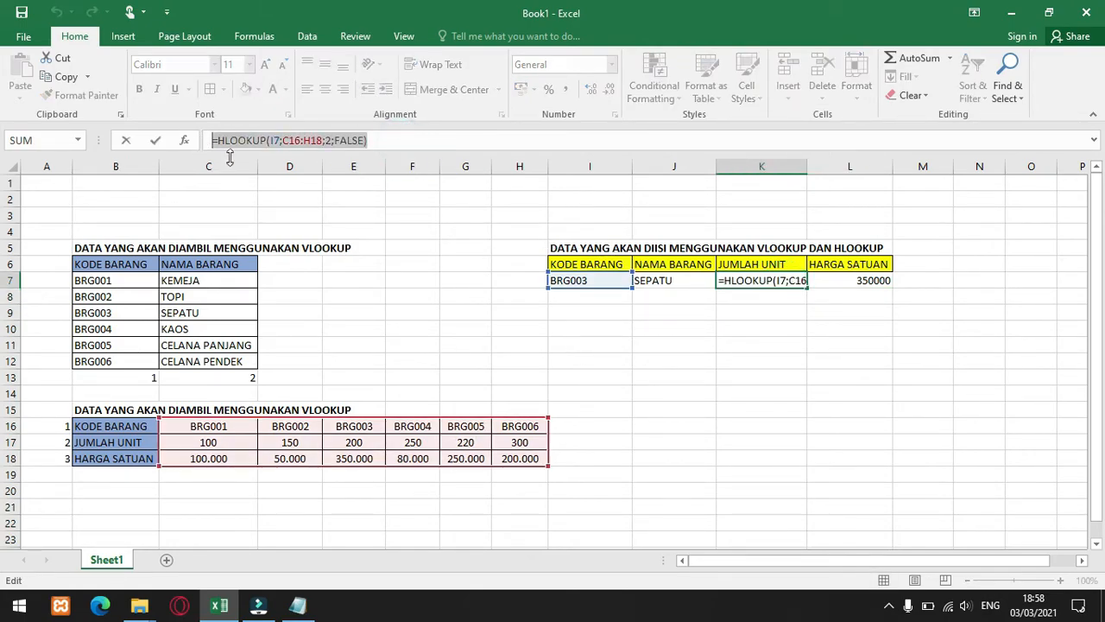
left_click(754, 298)
key("ctrl+z")
key("Return")
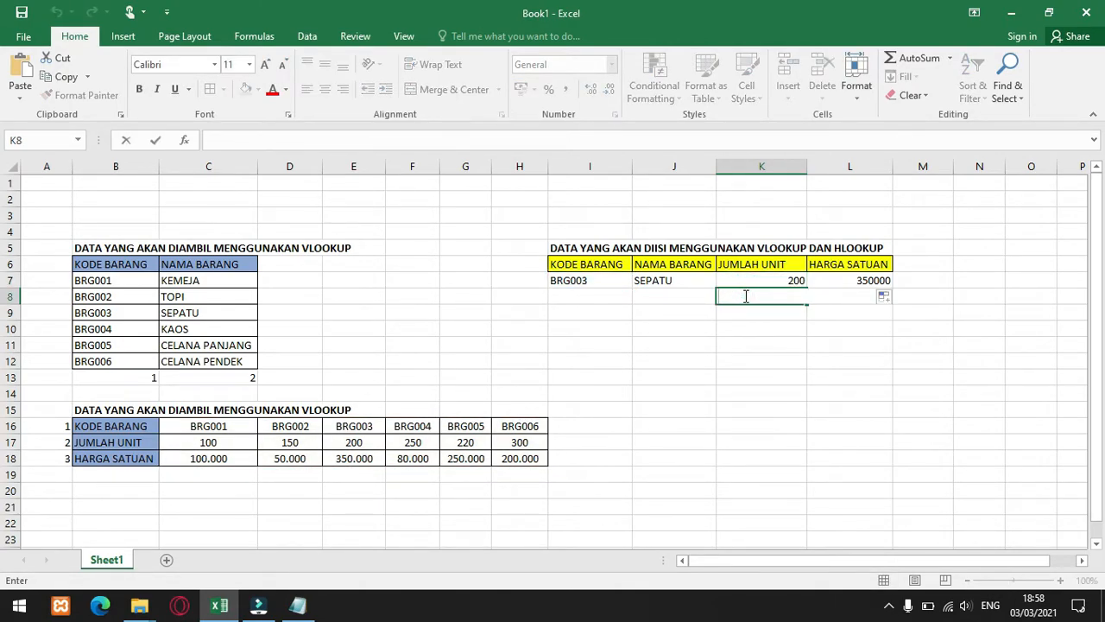
double_click(746, 296)
key("ctrl+v")
key("Home")
type("'")
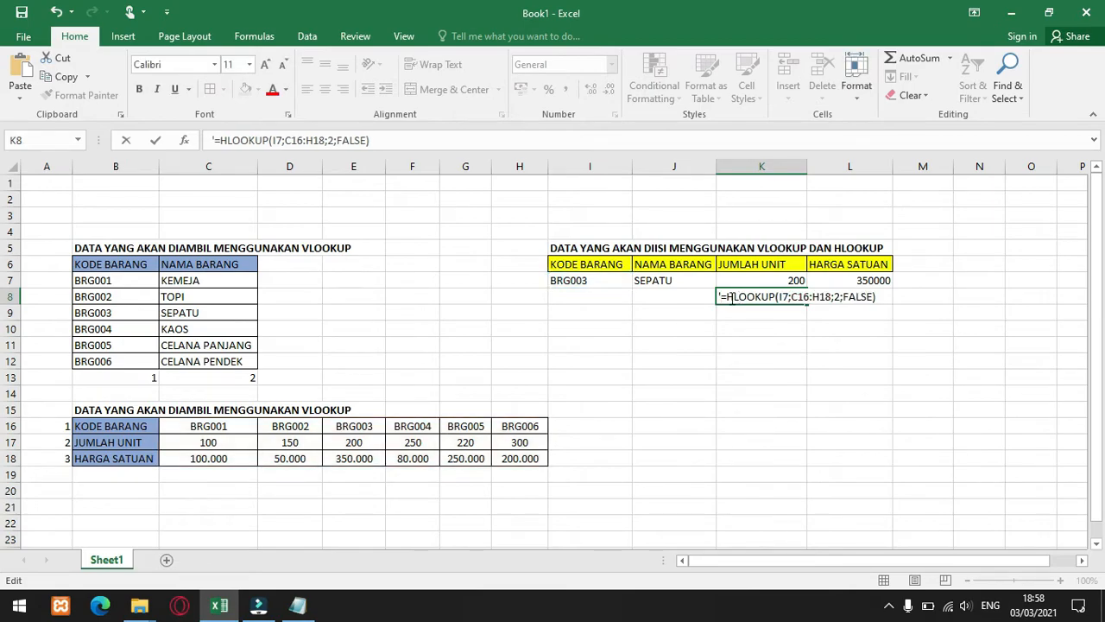
key("Return")
key("Up")
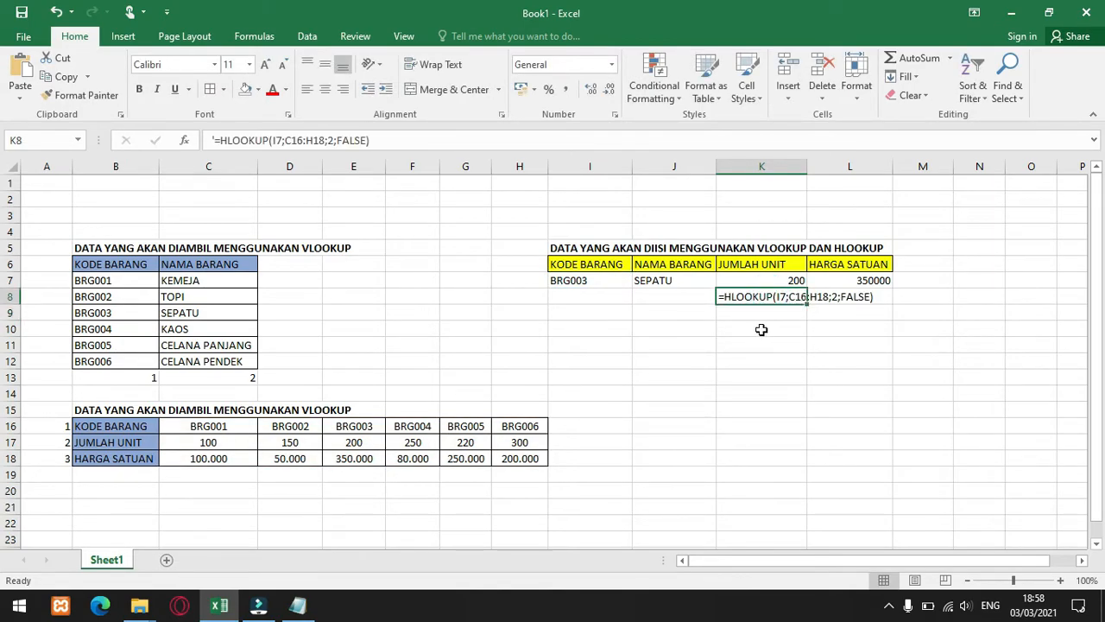
Step: Move the formula text from K8 to L8 and change its row index to 3
left_click_drag(789, 305, 858, 300)
double_click(922, 299)
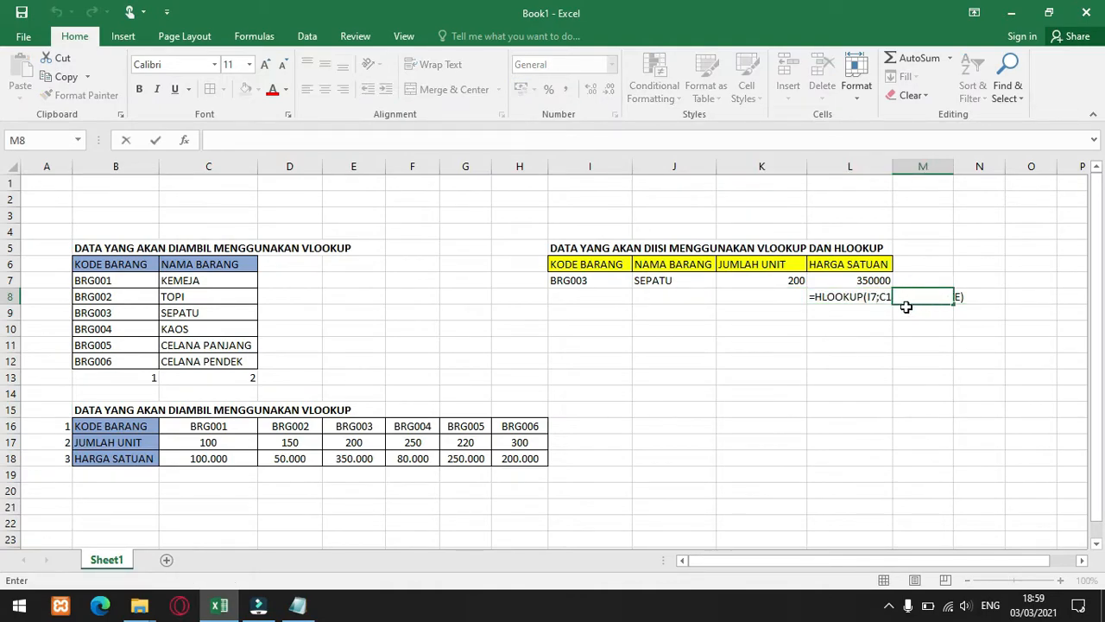
left_click(824, 299)
double_click(328, 140)
type("3")
Step: Copy the VLOOKUP formula text of J7 into J8 and prefix it with an apostrophe to show it as text
left_click(667, 285)
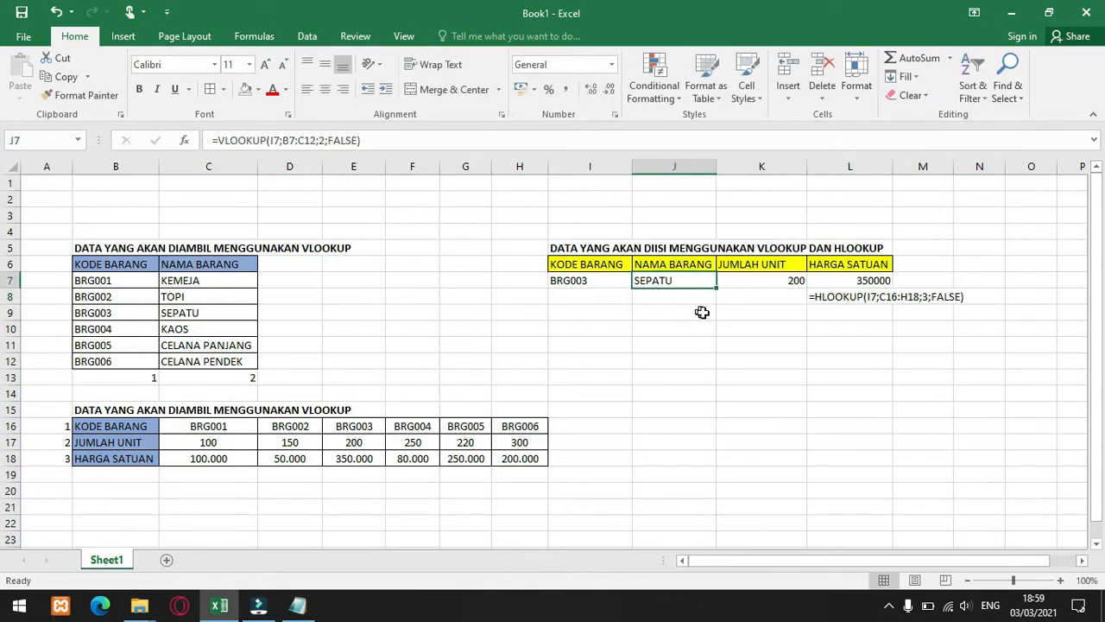
left_click_drag(378, 141, 190, 141)
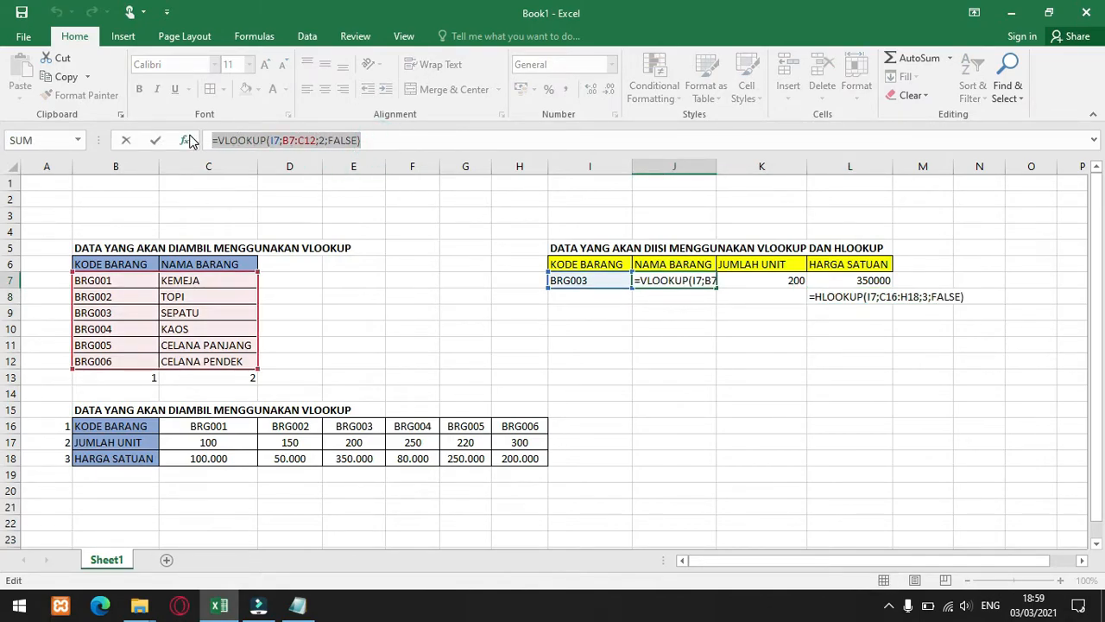
key("Return")
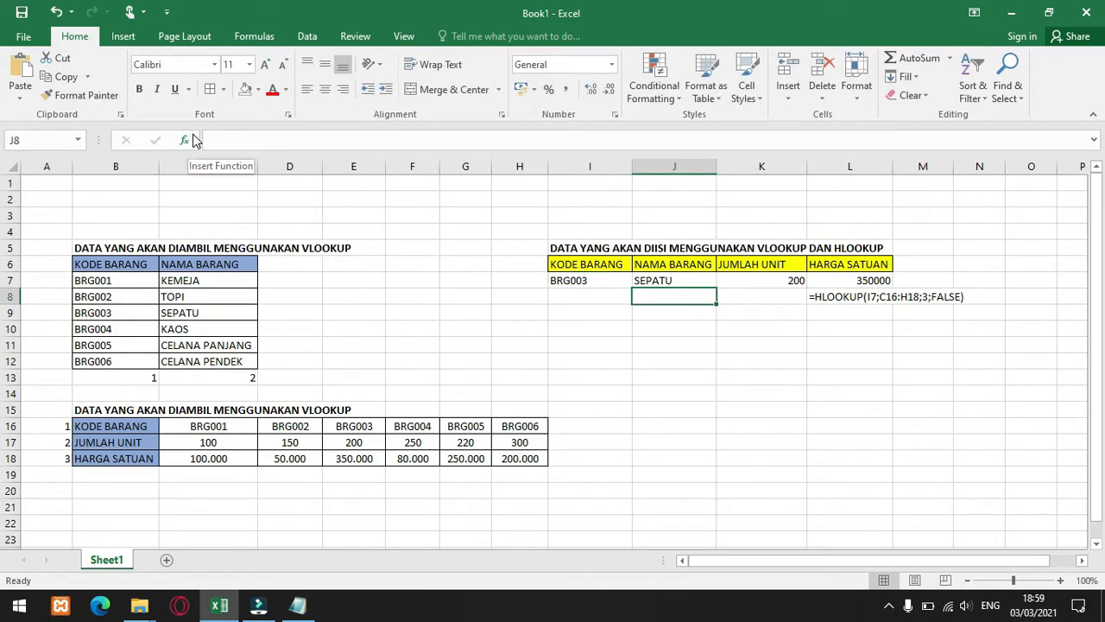
key("ctrl+v")
double_click(678, 298)
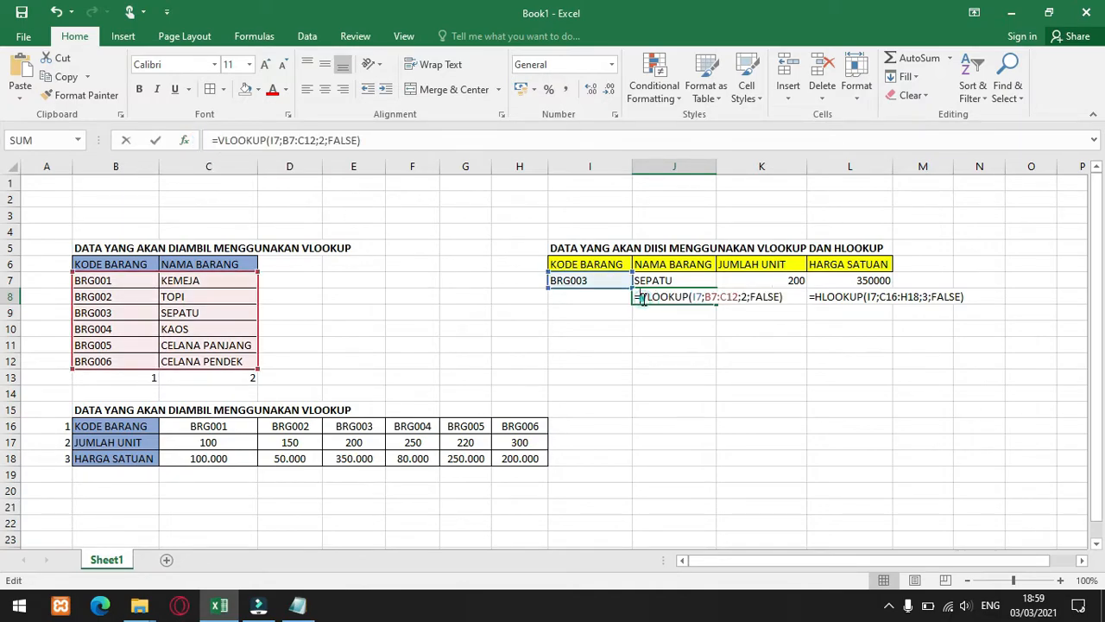
left_click(637, 297)
type("'")
left_click(596, 313)
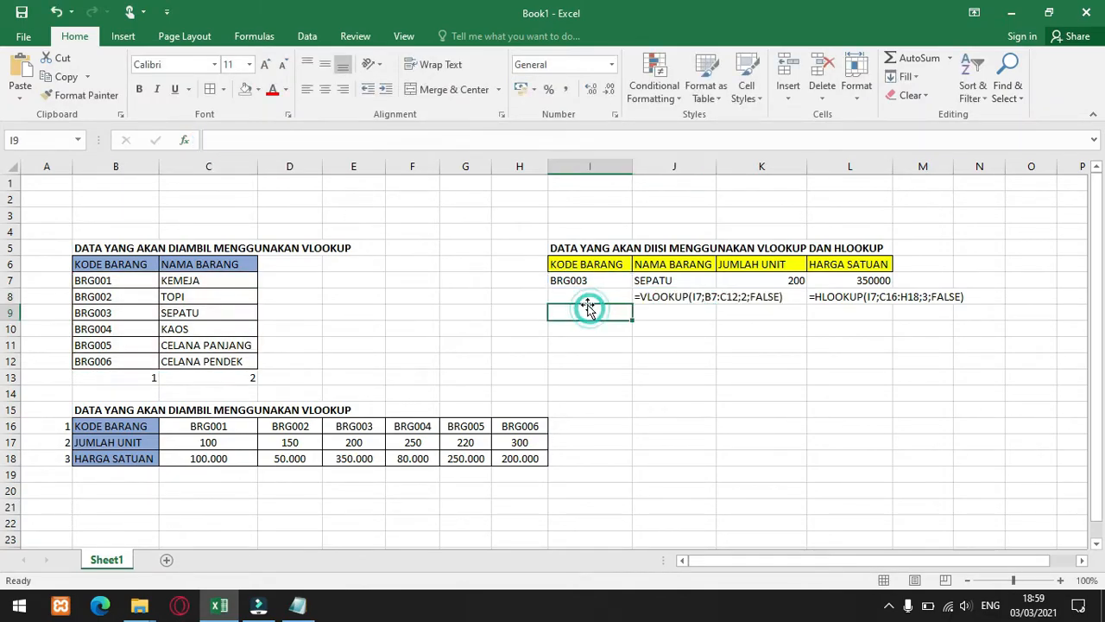
Step: Compare the code, name, unit and price cells in row 7 with the matching BRG003 entries in both source tables
left_click(594, 279)
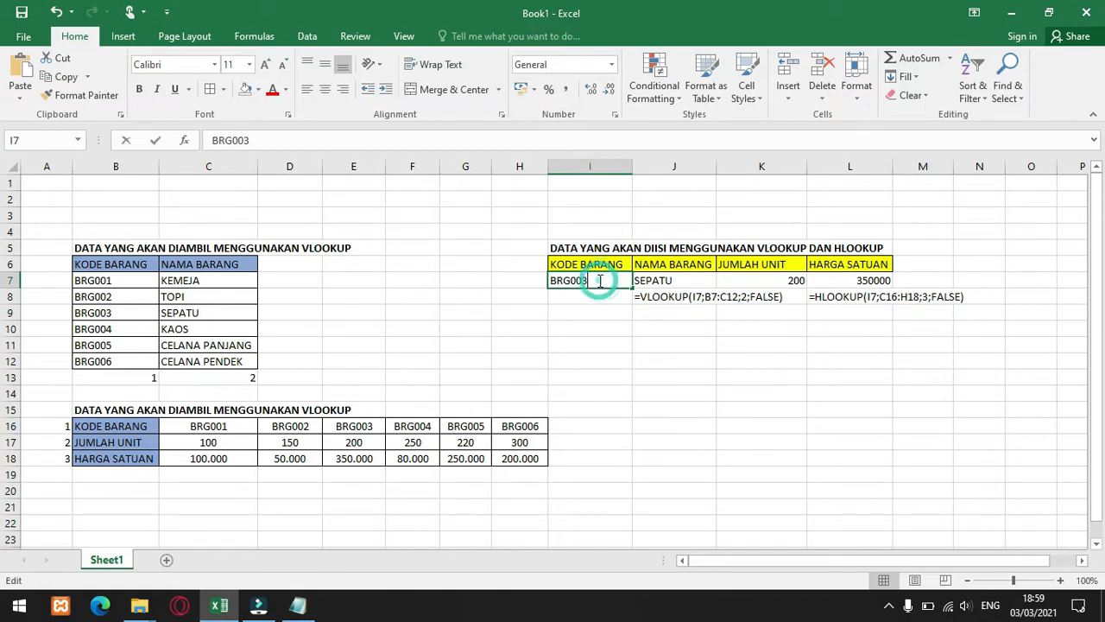
left_click(656, 280)
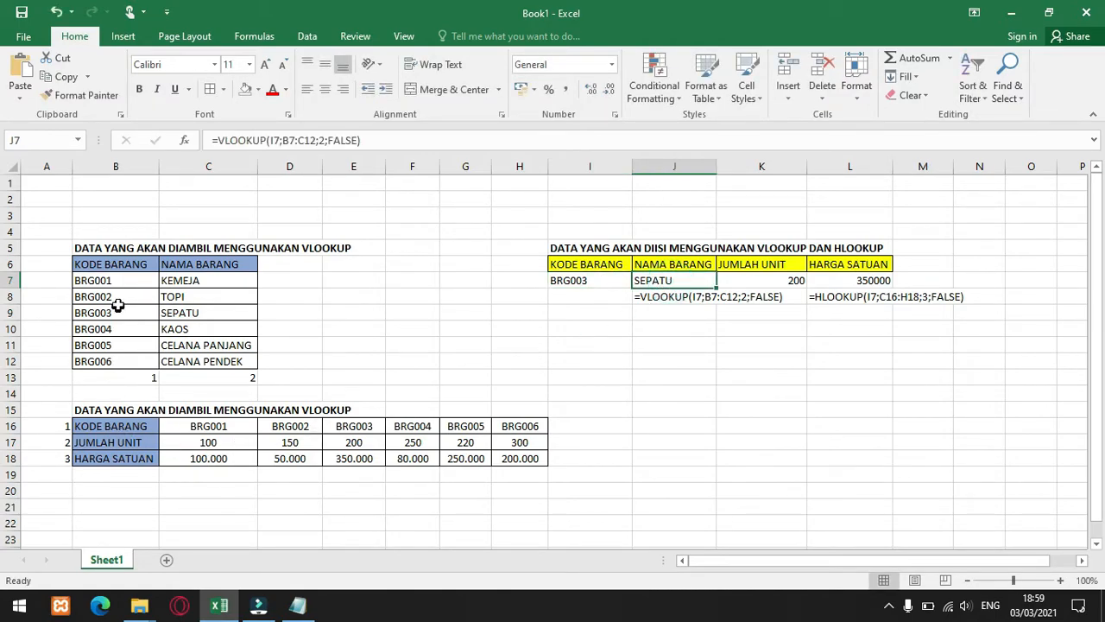
left_click(87, 312)
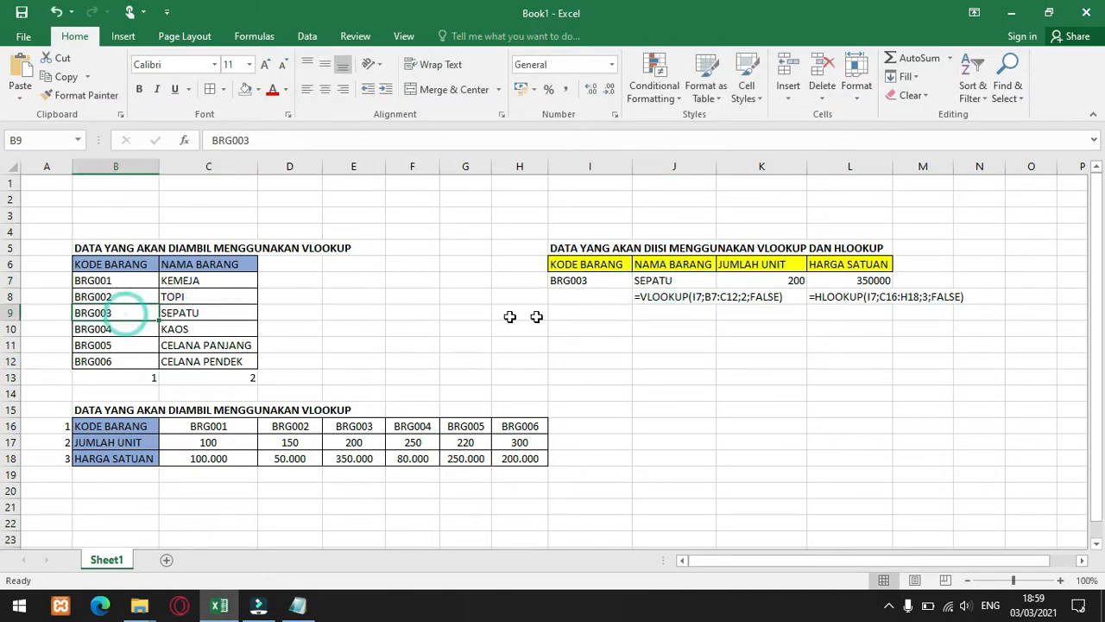
left_click(793, 284)
left_click(732, 264)
left_click(353, 427)
left_click(590, 281)
left_click(350, 432)
left_click(752, 282)
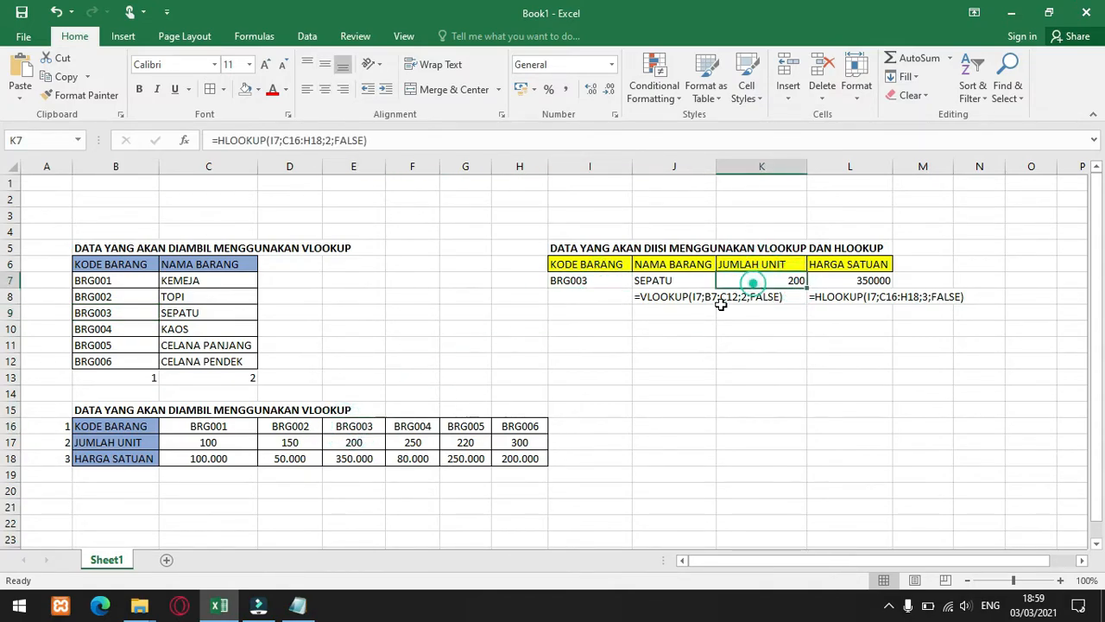
left_click(350, 442)
left_click(844, 280)
left_click(356, 457)
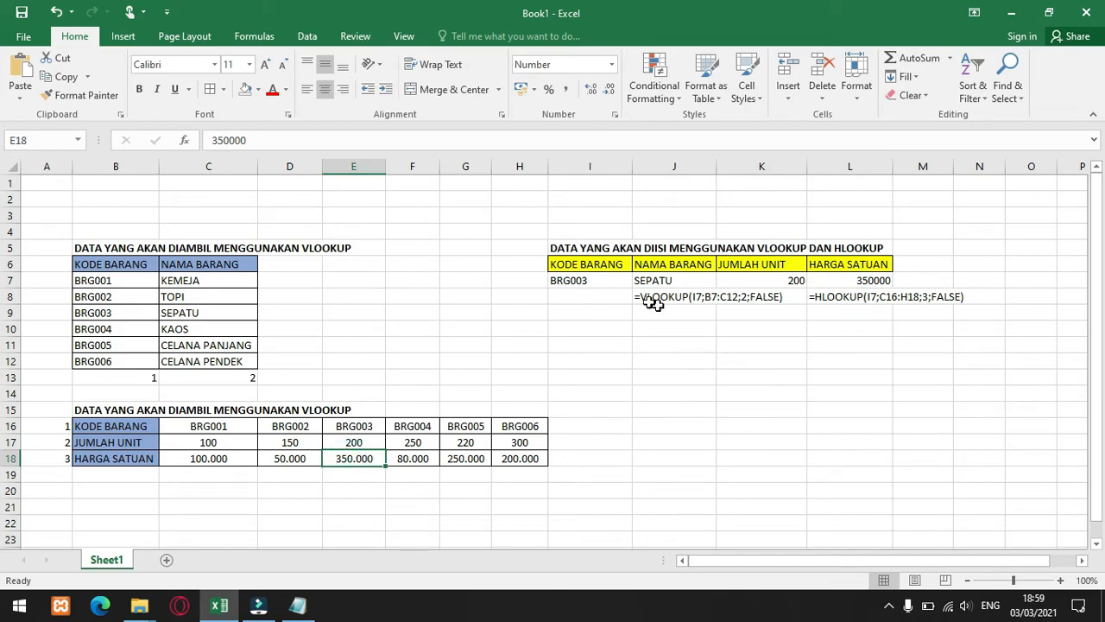
Step: Change the item code in I7 of the yellow table to BRG004
left_click(590, 281)
double_click(590, 281)
key("BackSpace")
type("4")
key("Return")
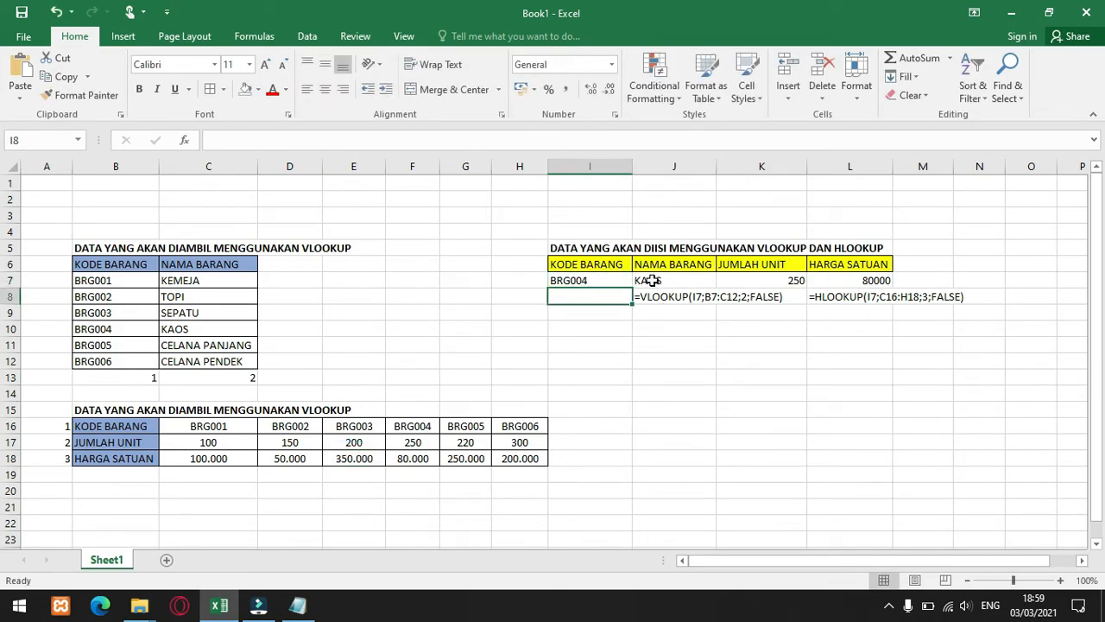
Step: Compare the name, unit and price results in row 7 with the BRG004 entries in both source tables
left_click(656, 297)
left_click(177, 329)
left_click(138, 331)
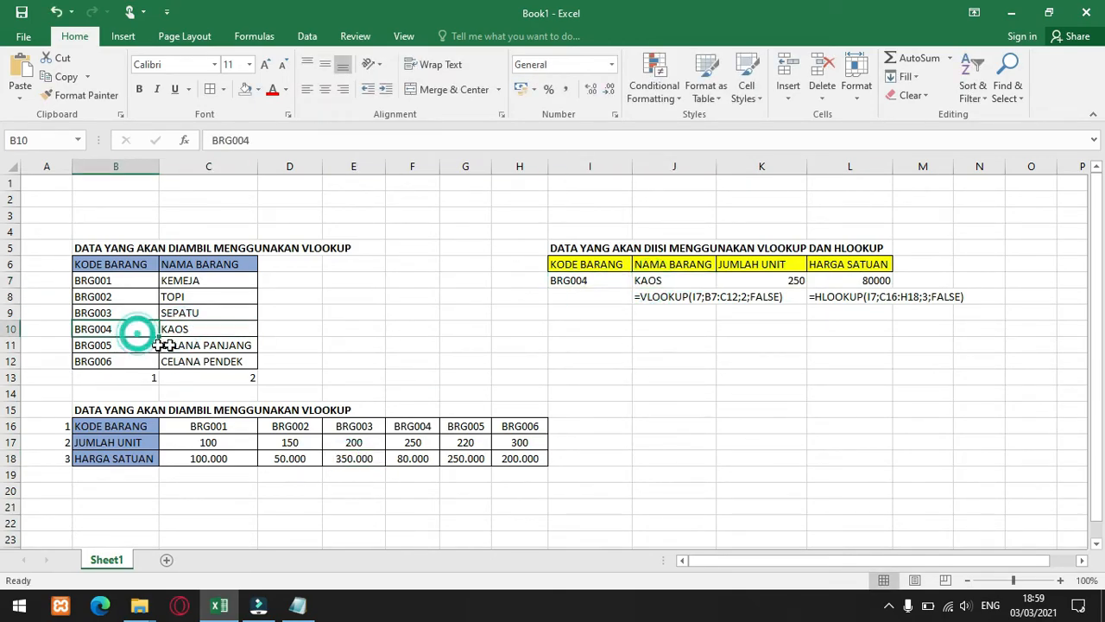
left_click(766, 279)
left_click(609, 281)
left_click(411, 441)
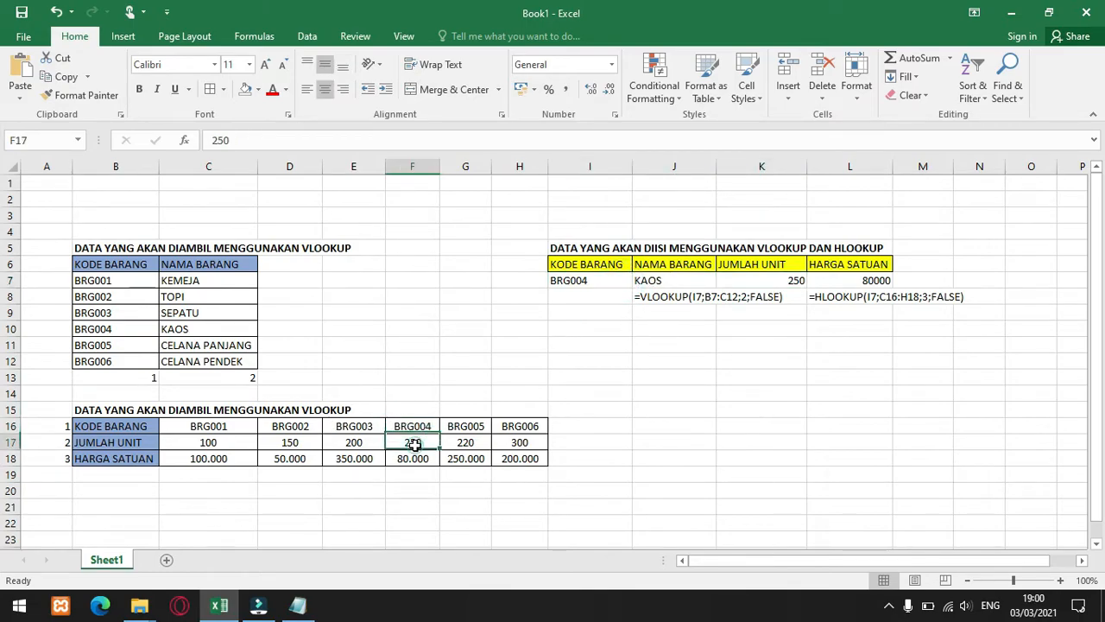
left_click(759, 281)
left_click(873, 280)
left_click(411, 459)
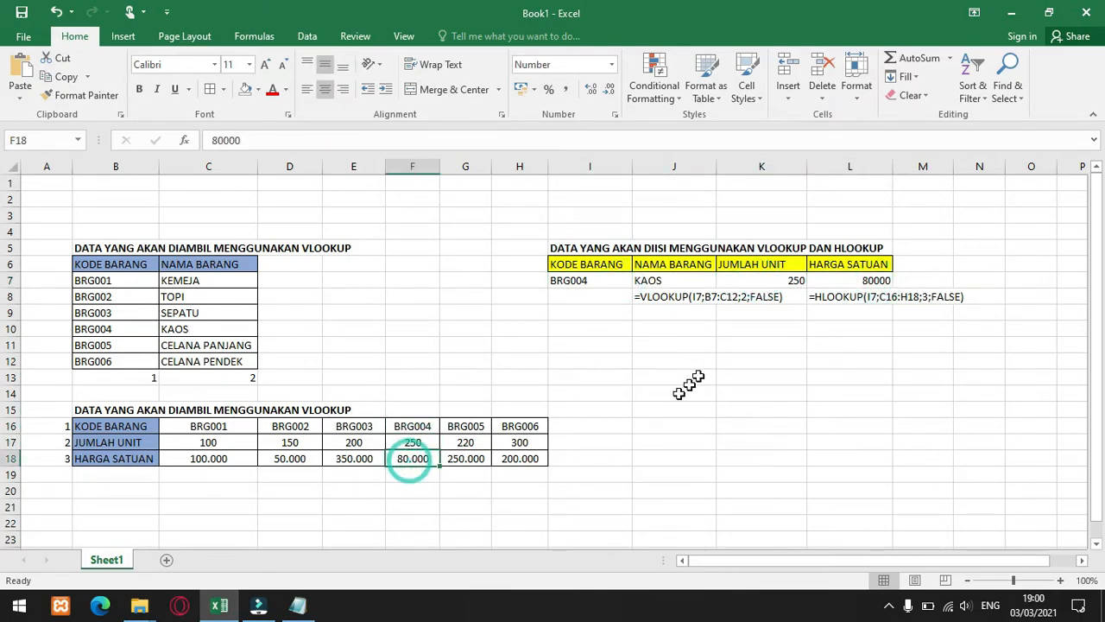
Step: Switch to the Notepad note and replace all its text with "TERIMAKASIH SUDAH MENGIKUTI"
left_click(297, 604)
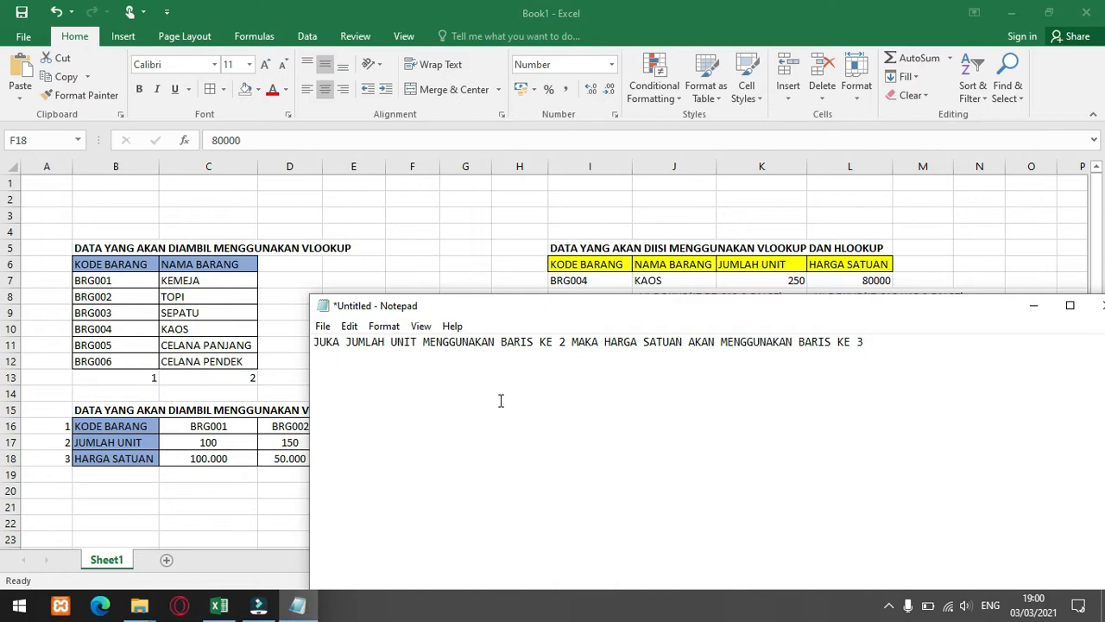
key("ctrl+a")
type("TERIM")
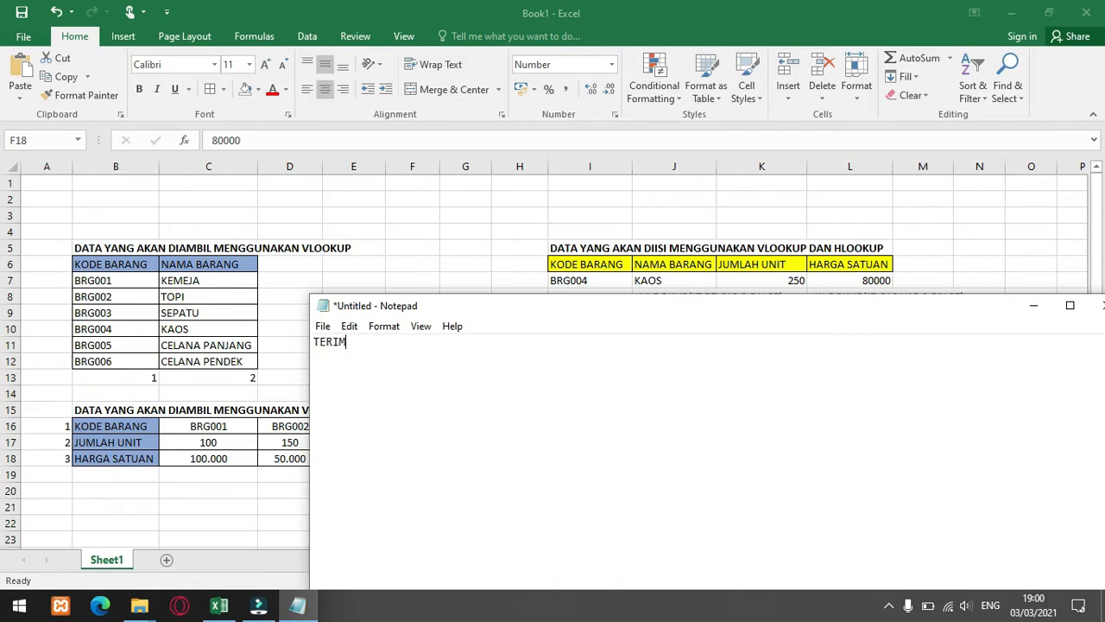
type("AKASIH SUDAH MENGIKUTI")
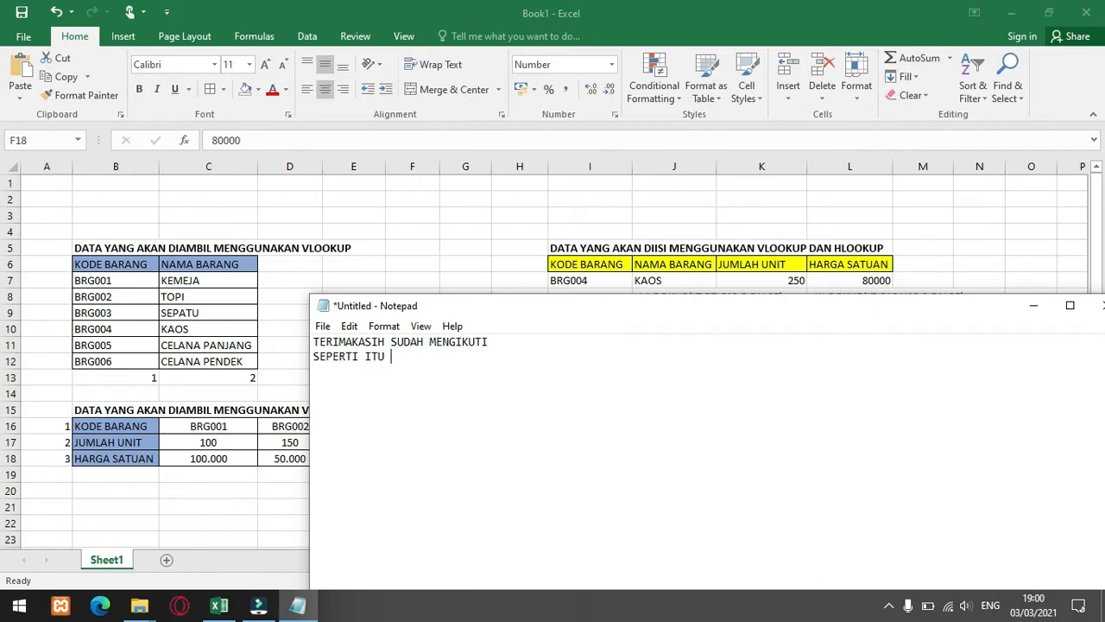
Step: Write the second note line "SEPERTI ITU PENGGUNAAN RUMUS VLOOKUP DAN RUMUS HLOOKUP", with VLOOKUP as one word
type("NAKA")
type("AN RUMUS V LOOKUP DAN RUMUS HLOOKUP")
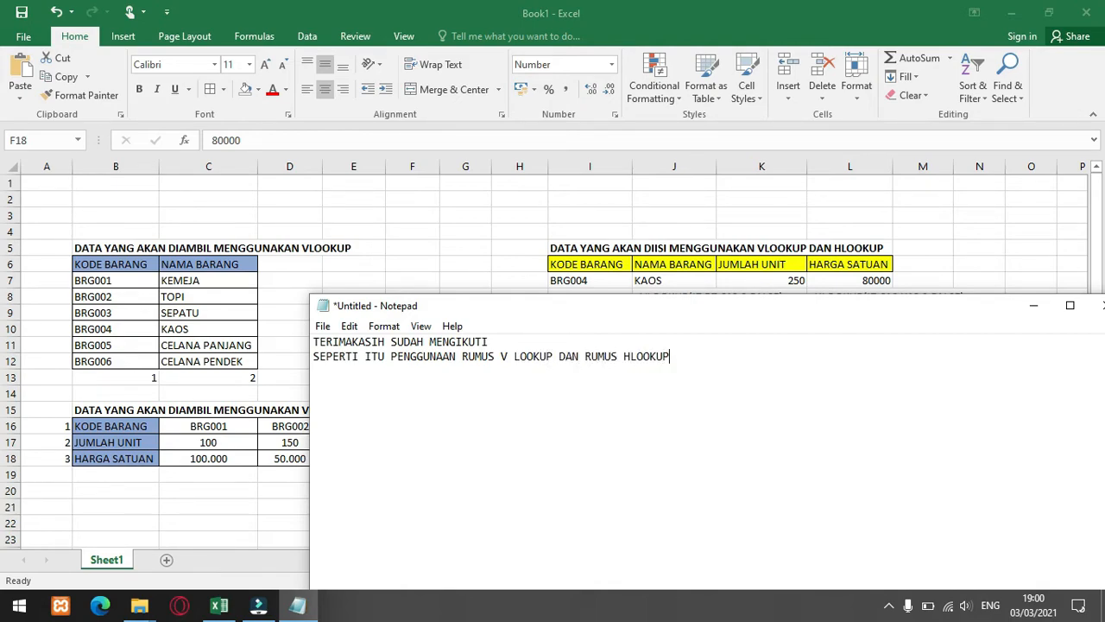
left_click(515, 354)
key("BackSpace")
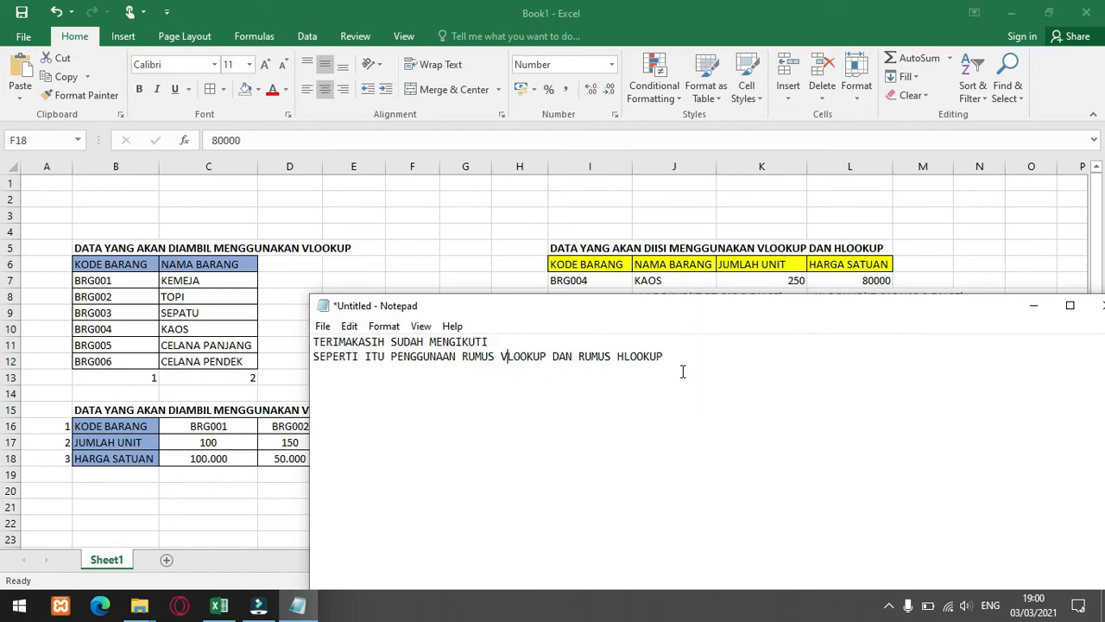